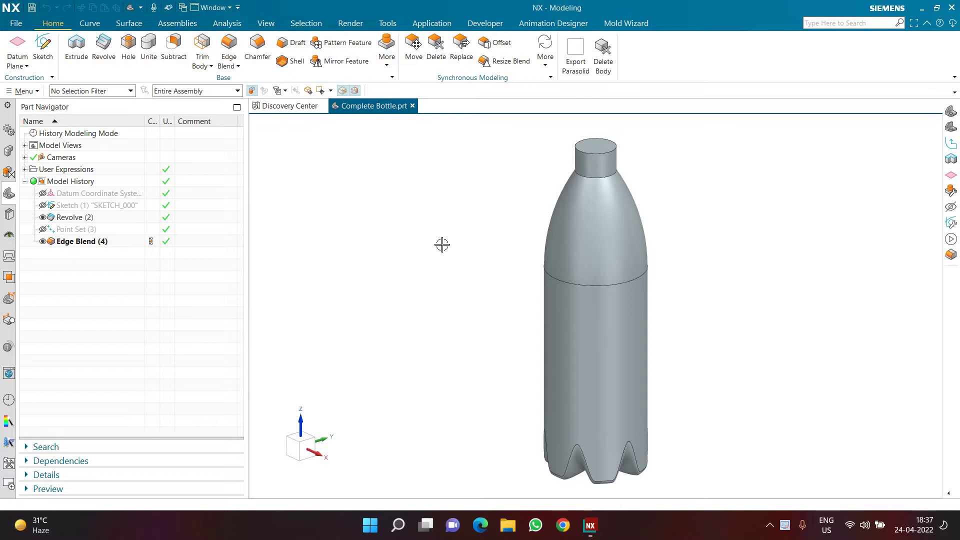
click(571, 306)
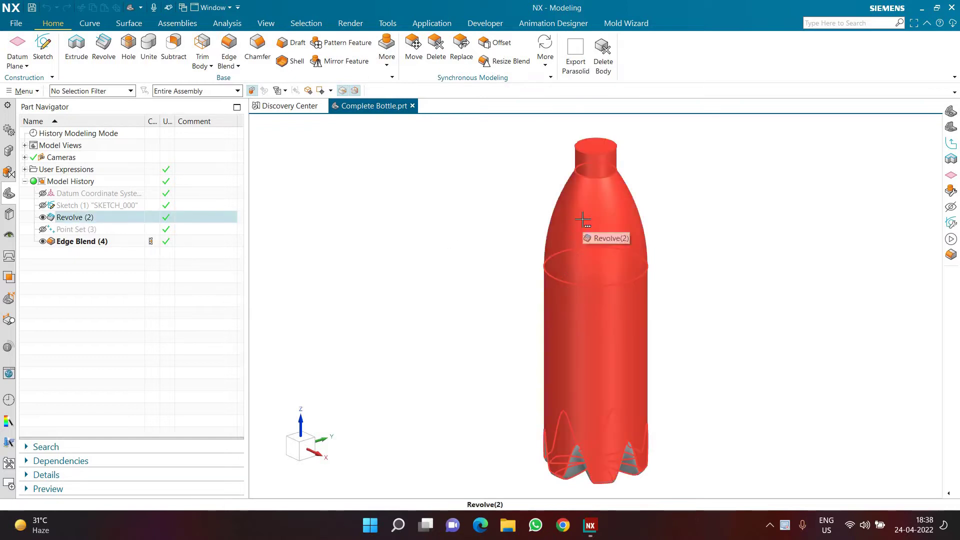
click(484, 343)
click(595, 431)
click(496, 417)
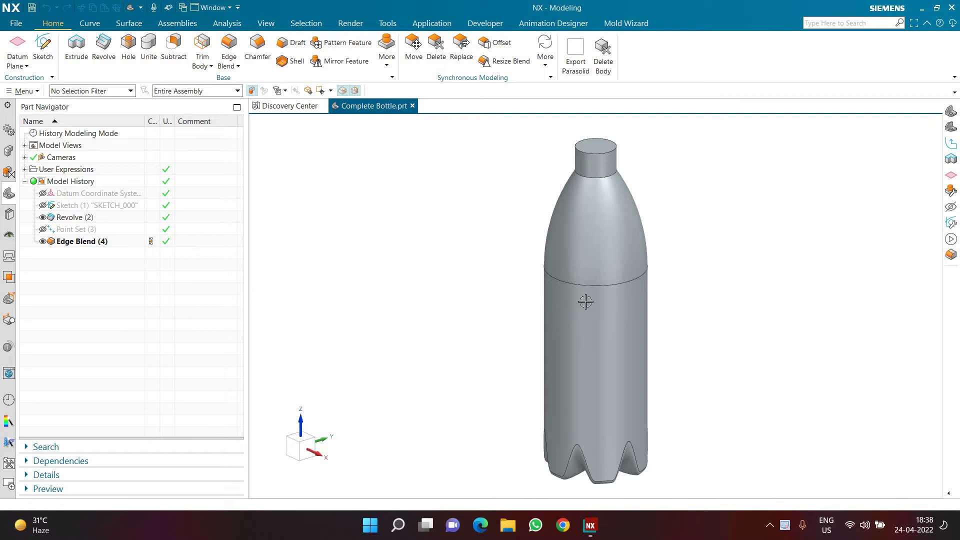
click(643, 295)
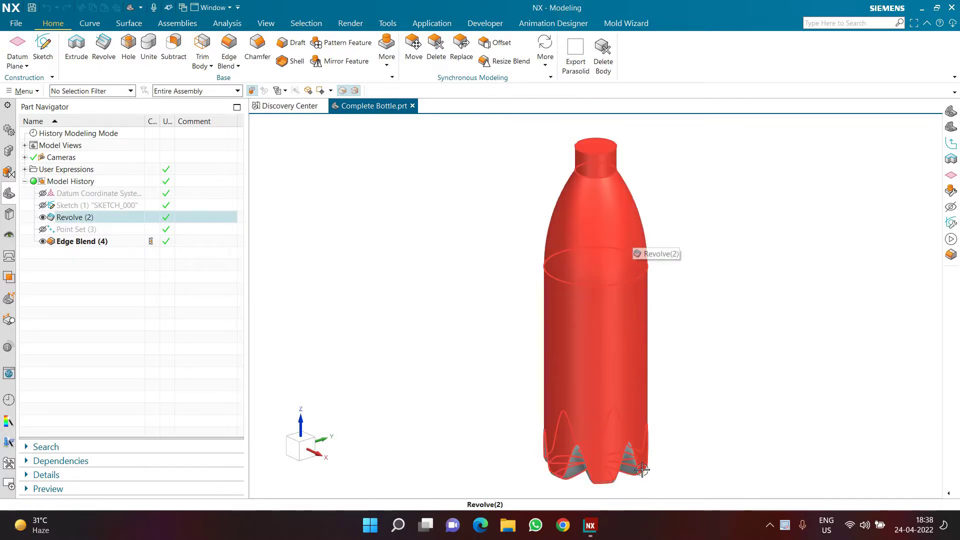
scroll(597, 281, up, 2)
scroll(502, 280, down, 3)
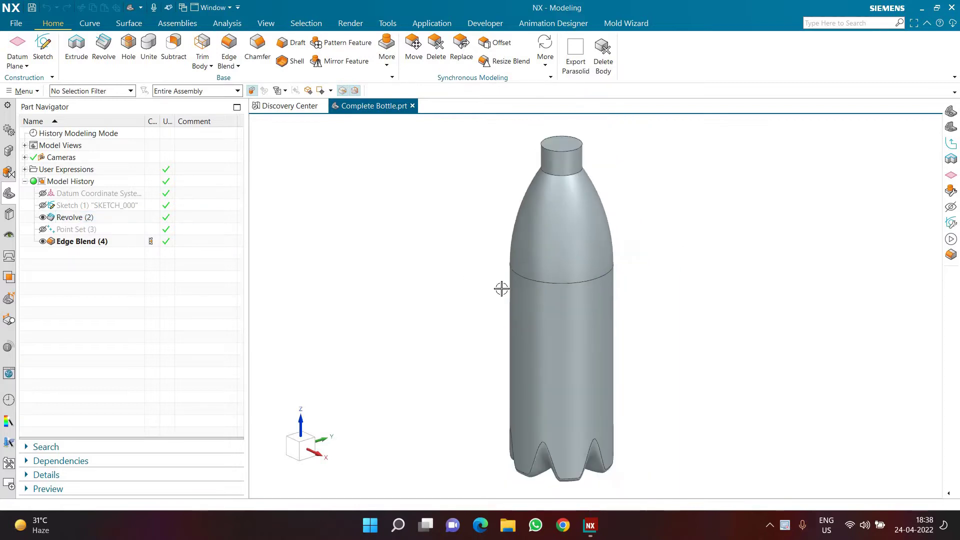
Set up a constant Offset Curve in Face using the single edge below the bottle's shoulder and the cylindrical body face.
click(96, 28)
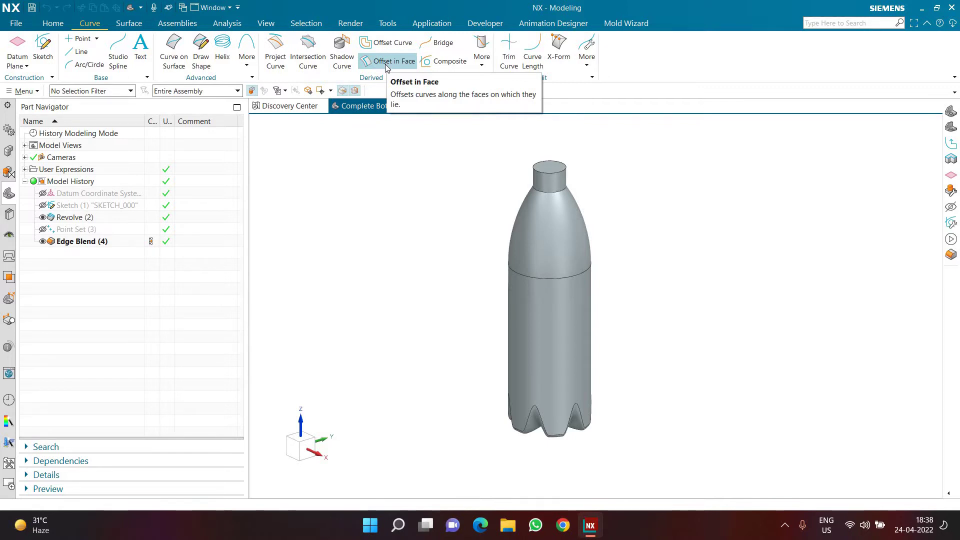
click(387, 63)
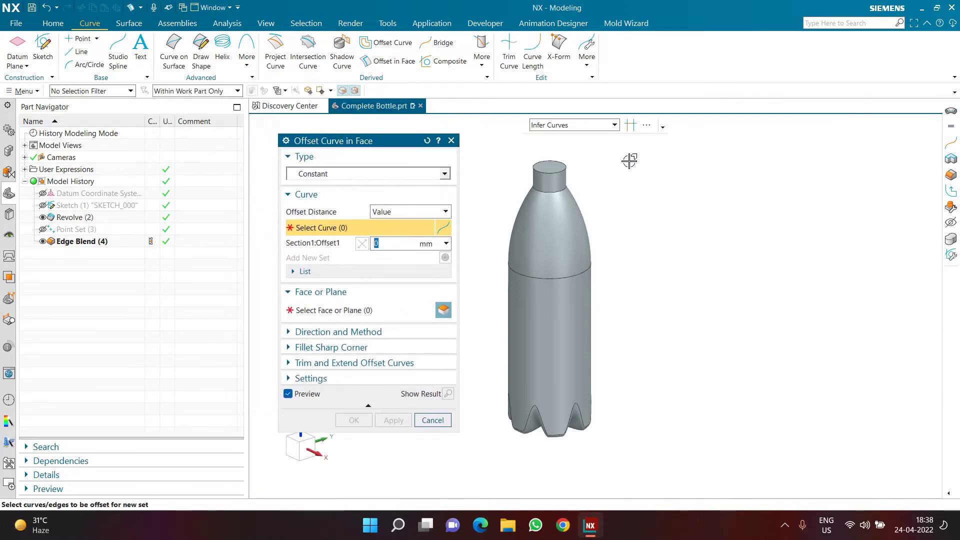
click(570, 125)
click(550, 135)
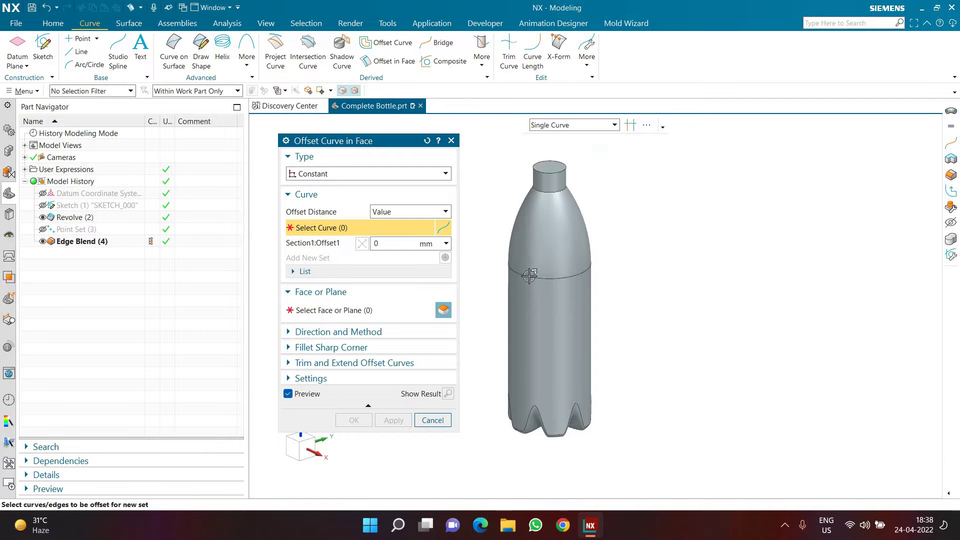
click(567, 276)
scroll(505, 262, up, 3)
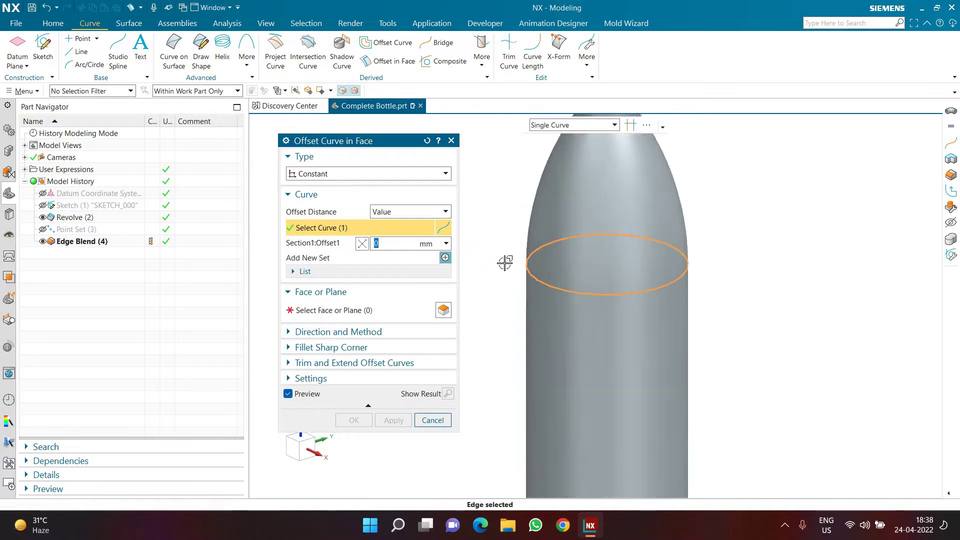
scroll(505, 262, down, 3)
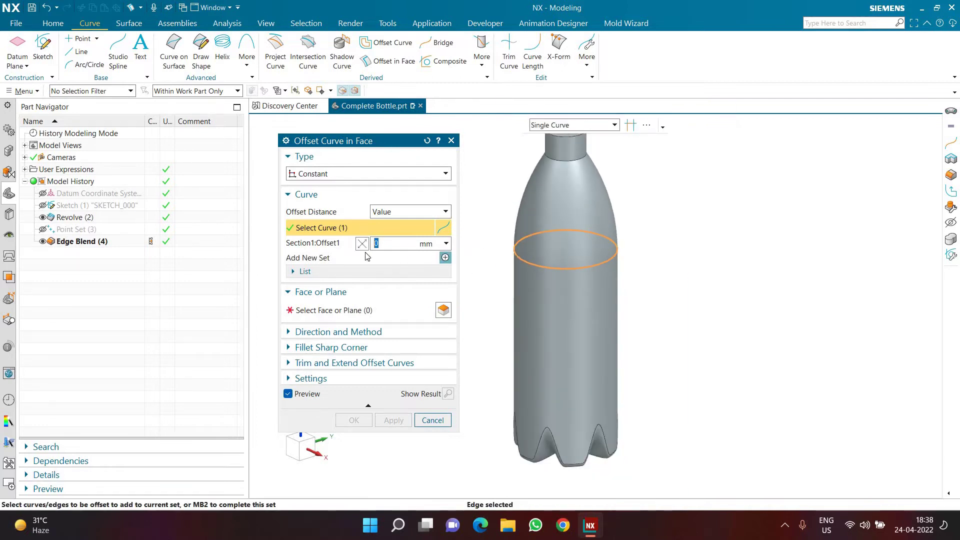
click(328, 311)
click(567, 125)
click(500, 136)
click(555, 327)
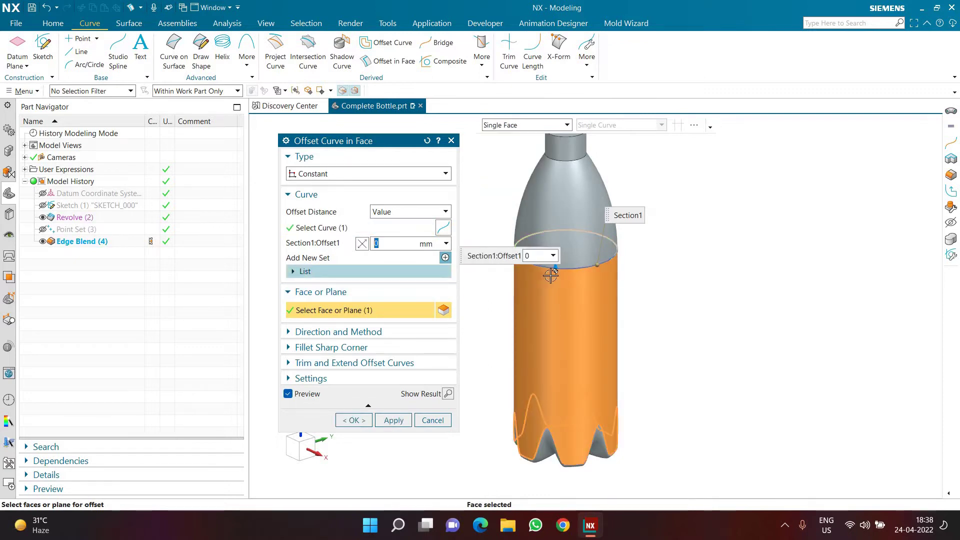
Reverse the offset direction so it runs down the body and create the curve at a 20 mm offset.
scroll(550, 275, up, 4)
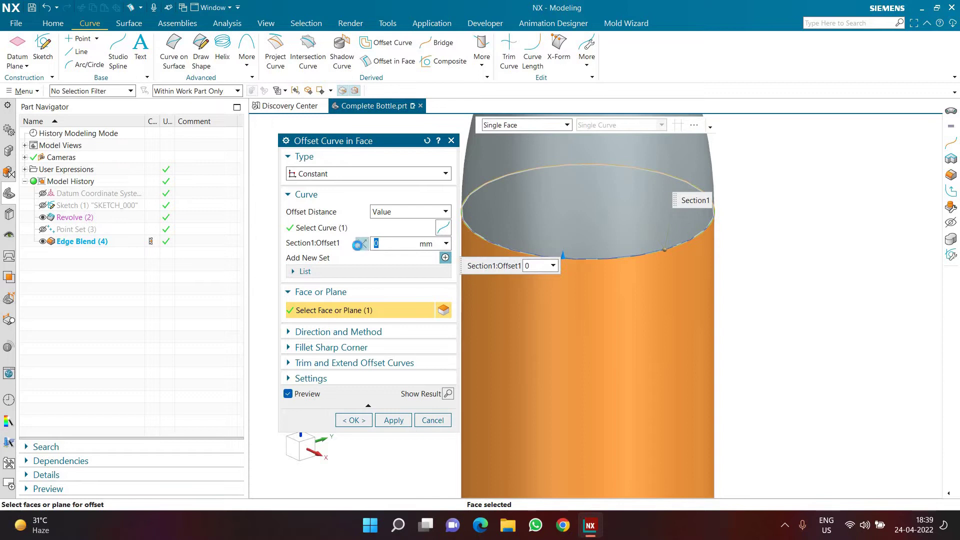
click(359, 244)
scroll(570, 280, down, 3)
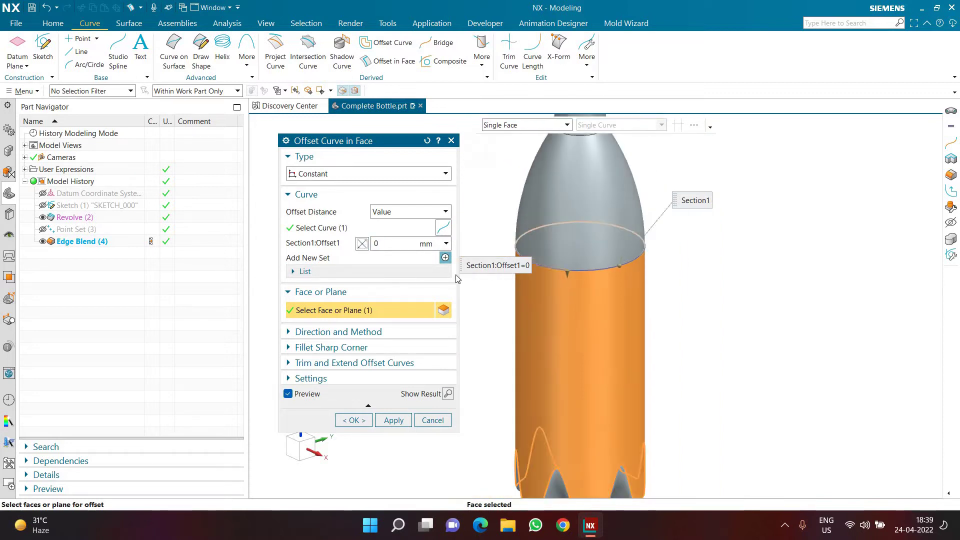
click(401, 244)
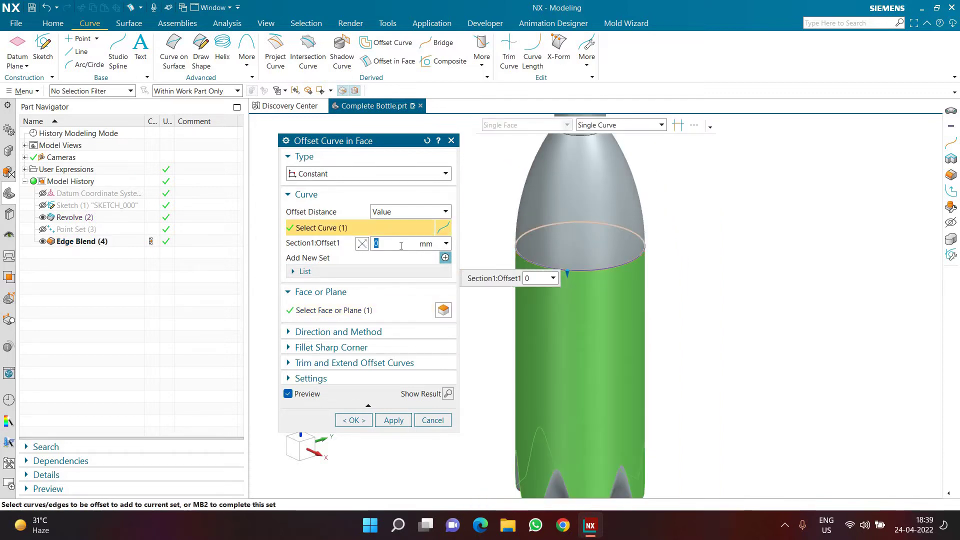
text(10)
key(Return)
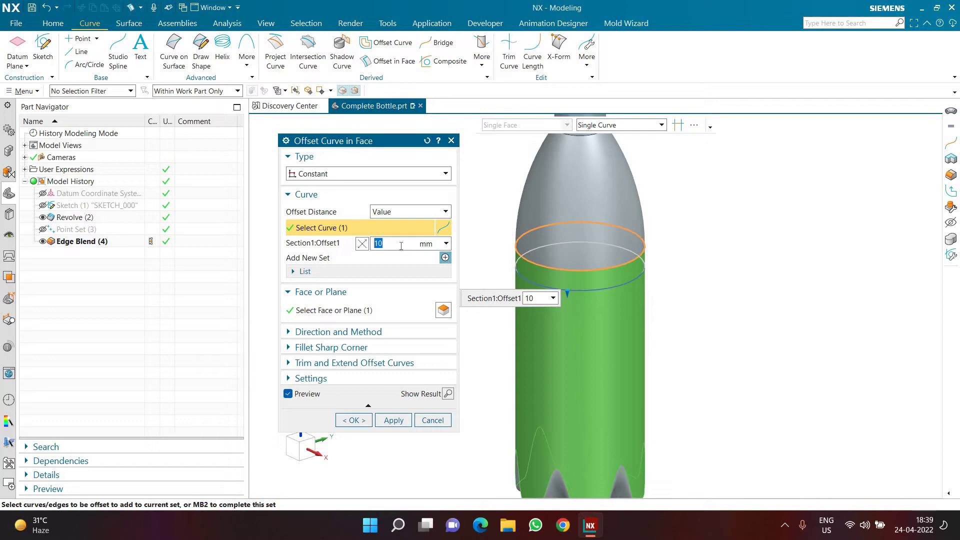
text(20)
key(Return)
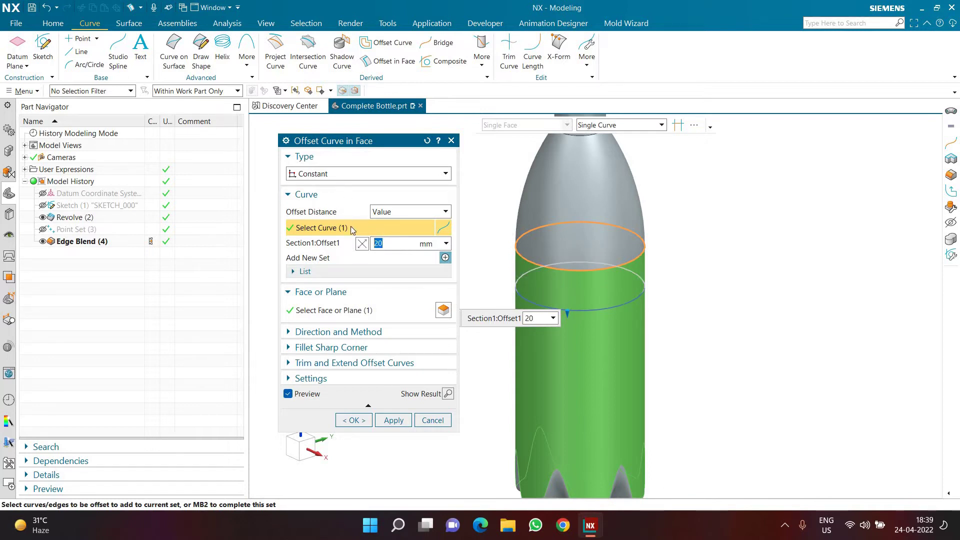
click(359, 420)
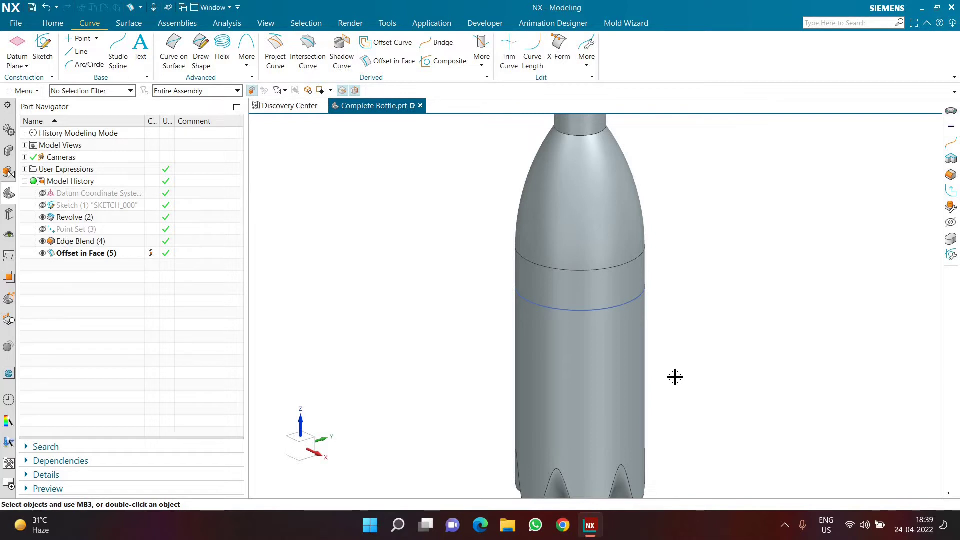
Create a point set of 7 equal-arc-length points on the offset curve around the bottle body.
click(96, 39)
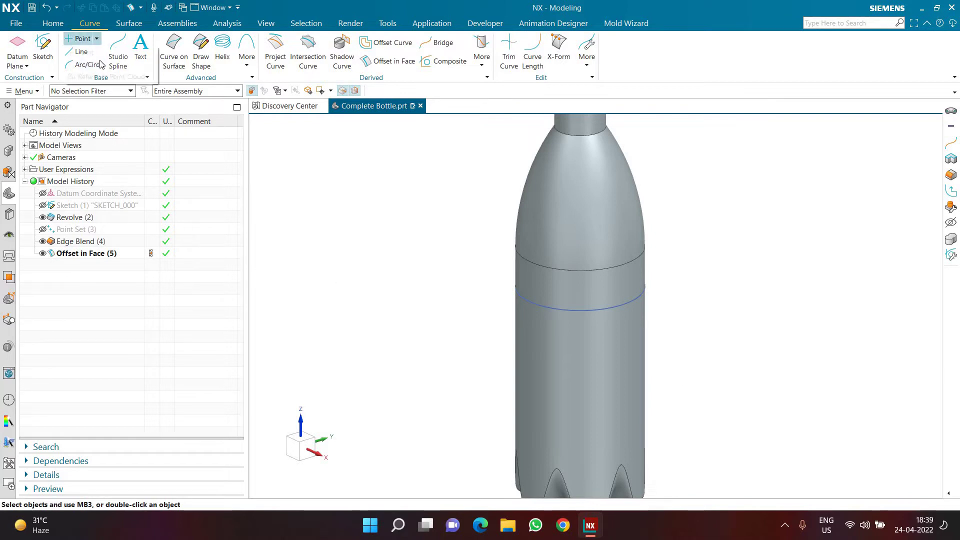
click(100, 64)
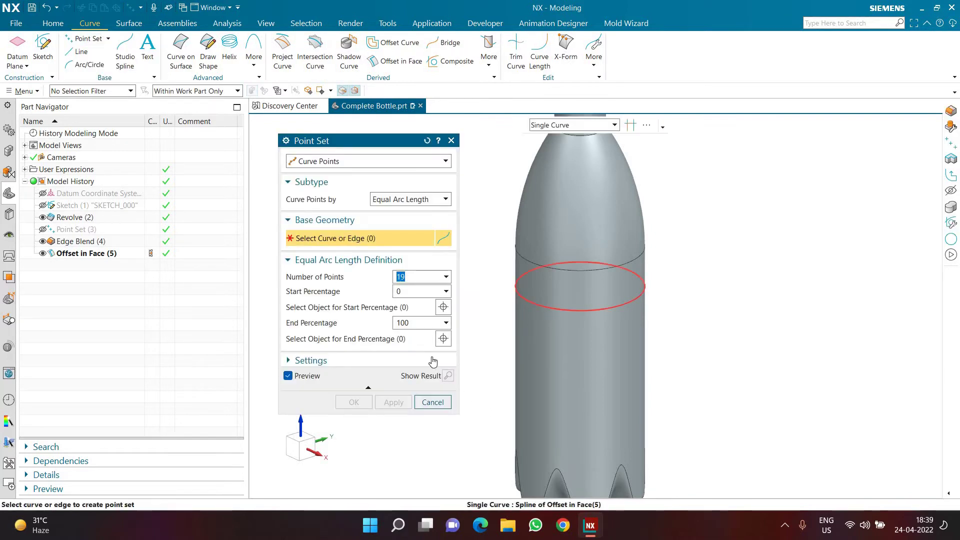
click(531, 303)
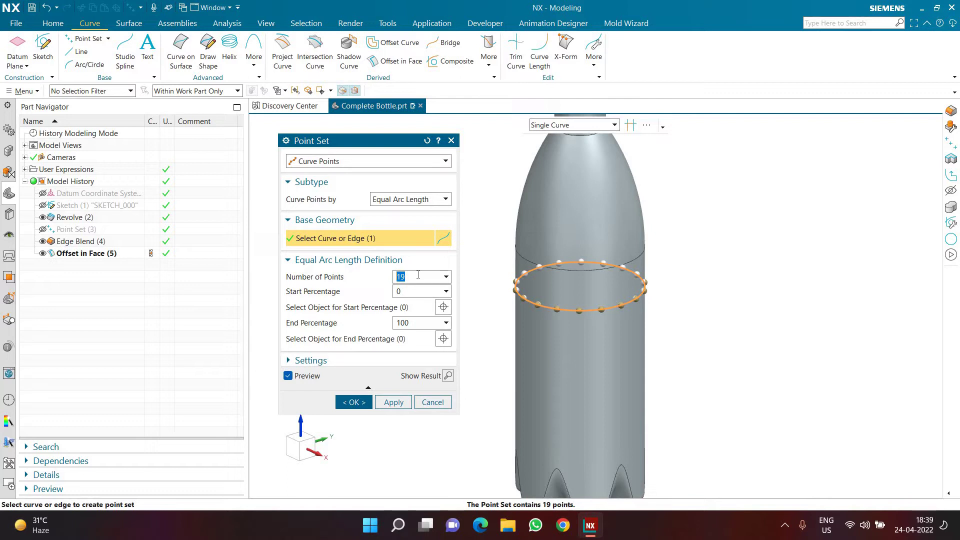
text(13)
key(Return)
text(7)
key(Return)
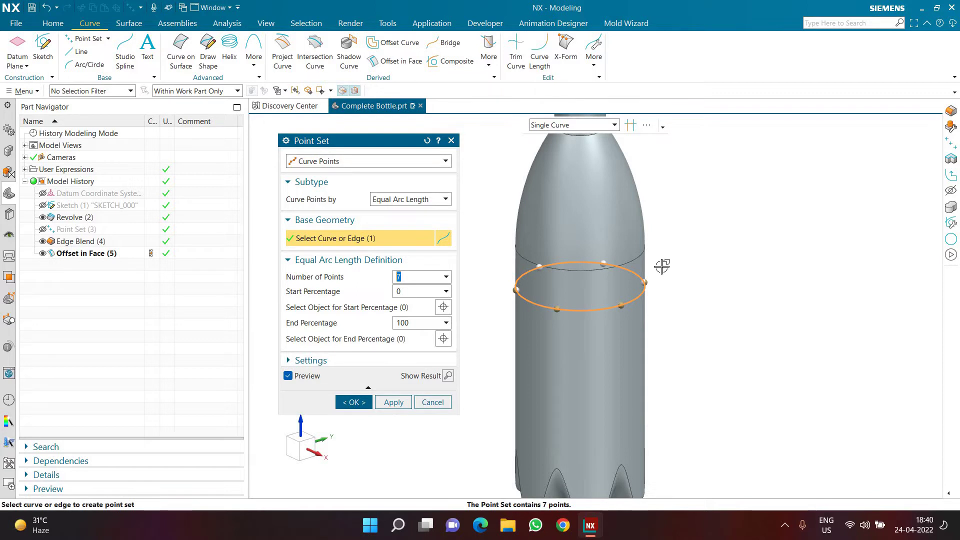
click(352, 403)
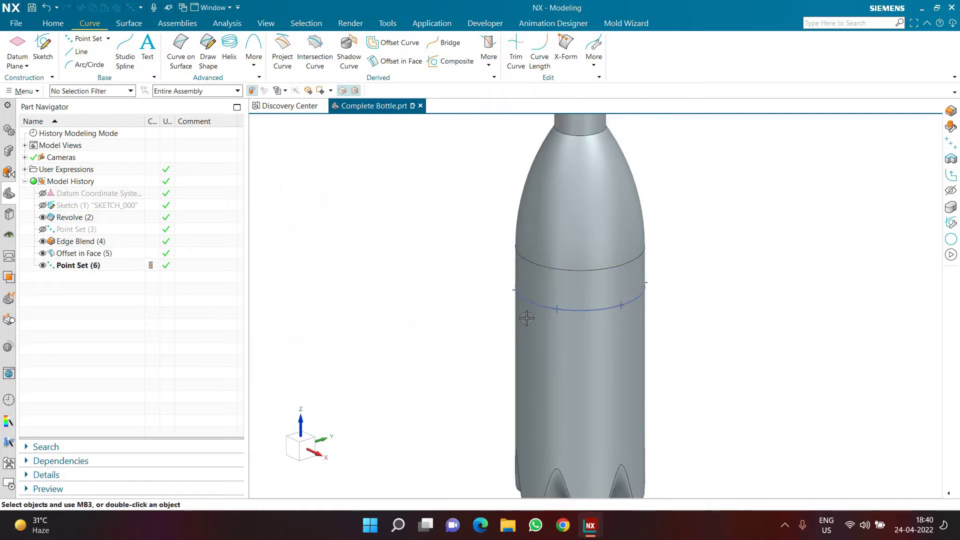
Add two new length expressions in mm named dist1 and dist2.
shift+middle_drag(527, 318, 505, 336)
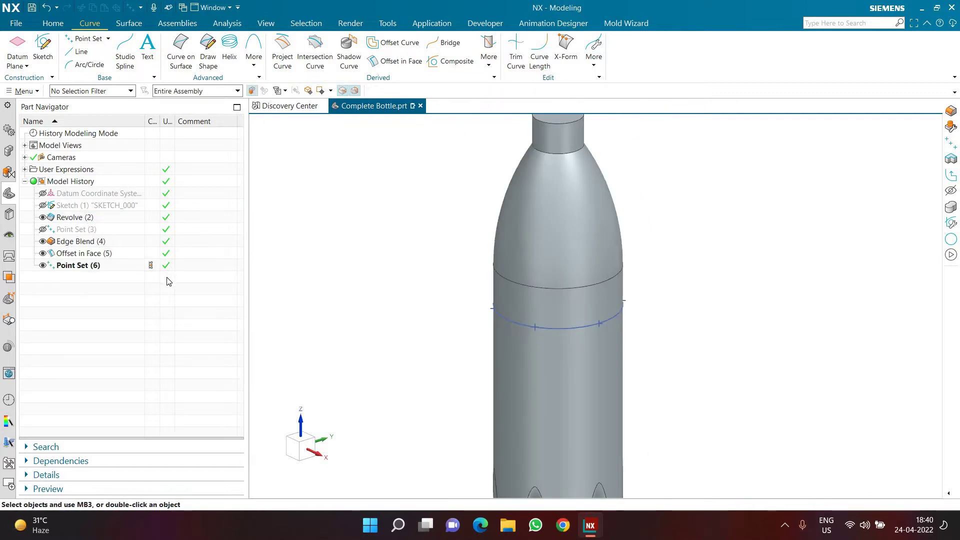
key(ctrl+e)
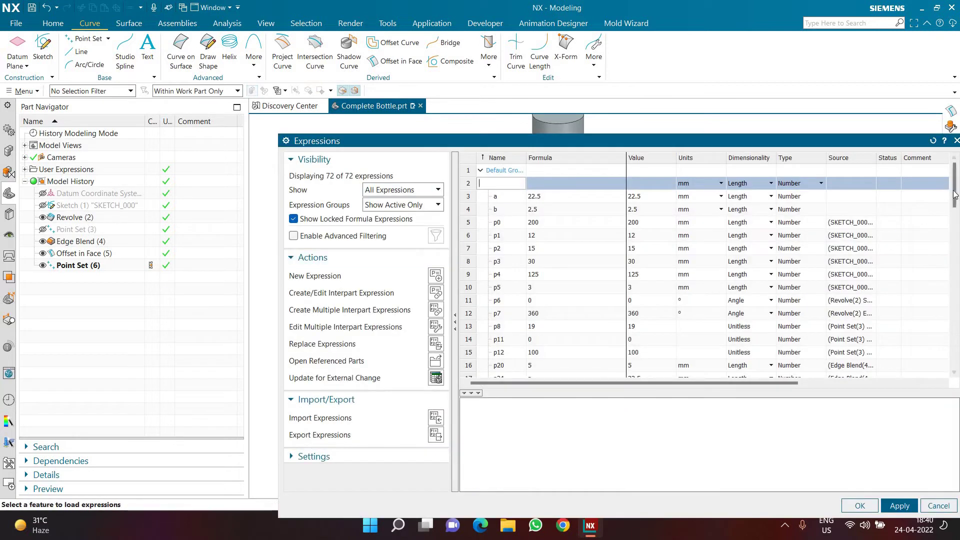
scroll(956, 222, down, 18)
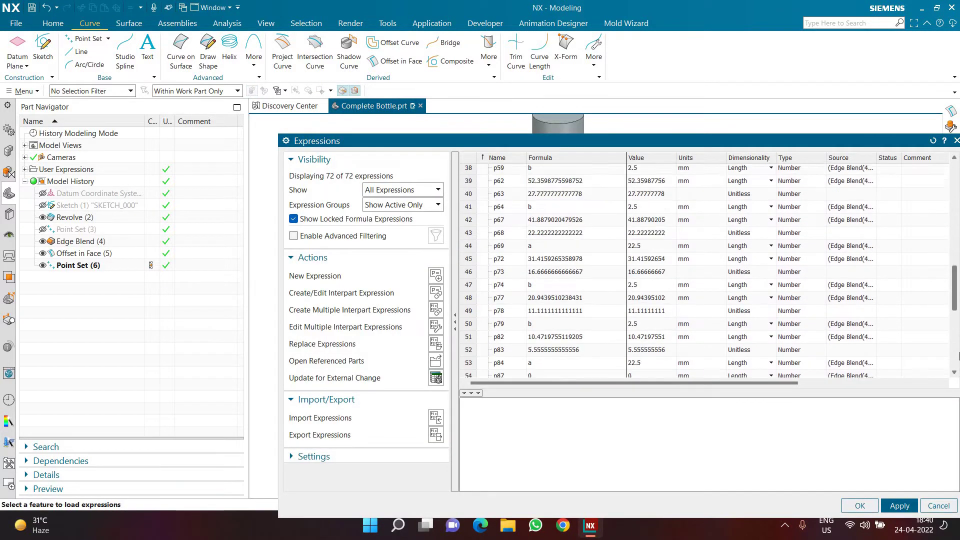
scroll(957, 305, up, 16)
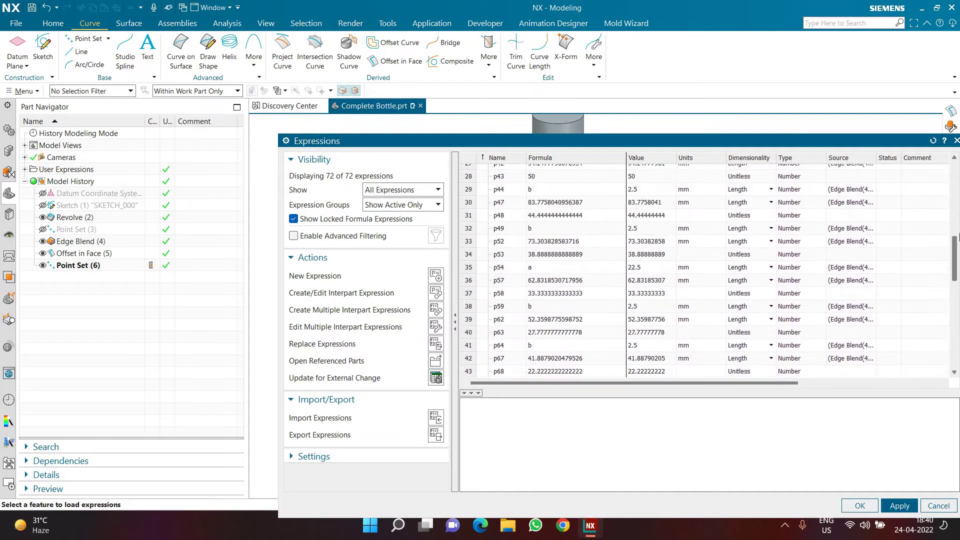
scroll(956, 185, up, 3)
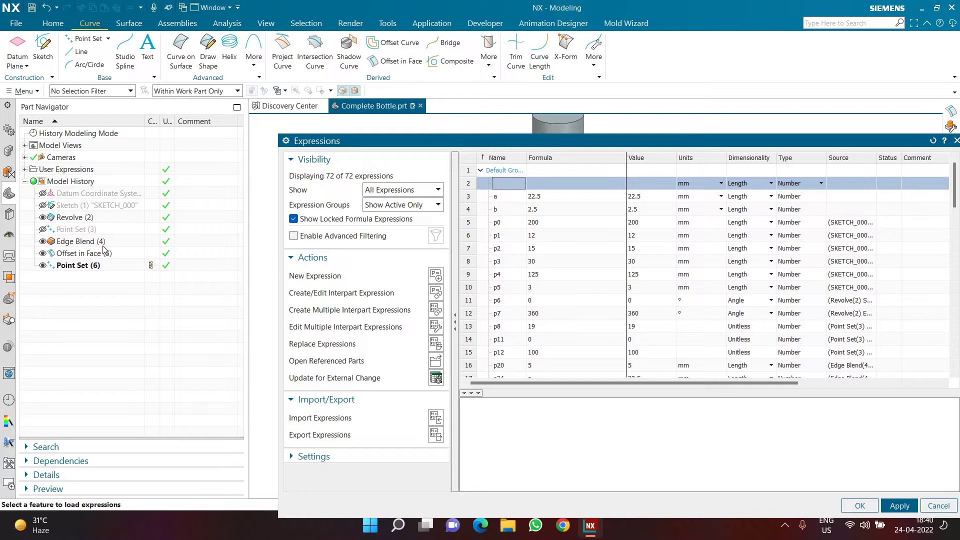
click(504, 184)
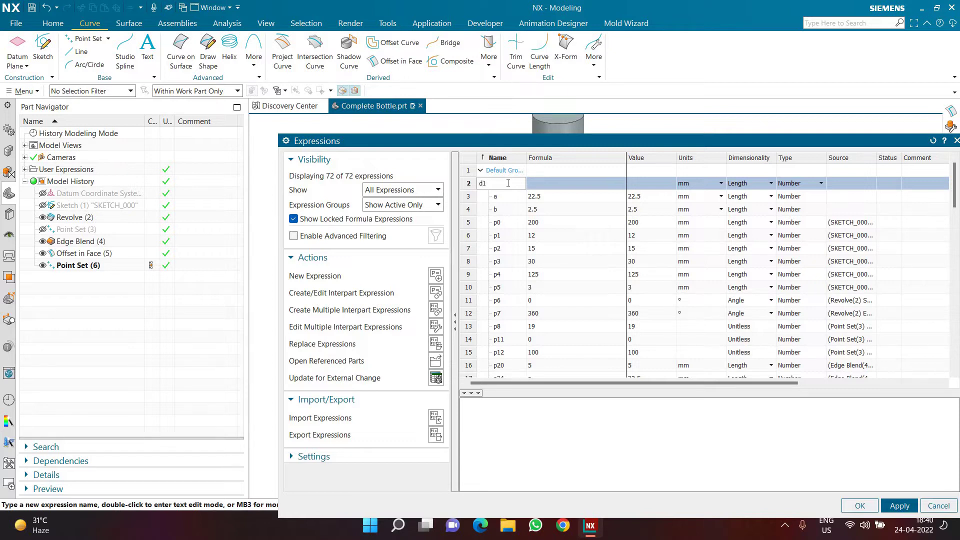
key(Return)
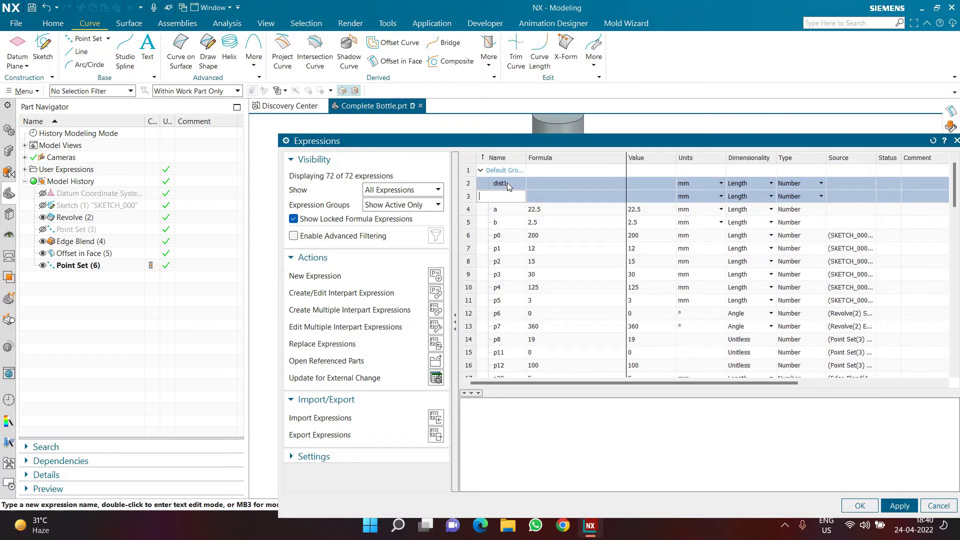
text(dist2)
Set dist1 and dist2 to 5 mm each, accept the expressions and expand the user expressions in the model tree.
click(542, 184)
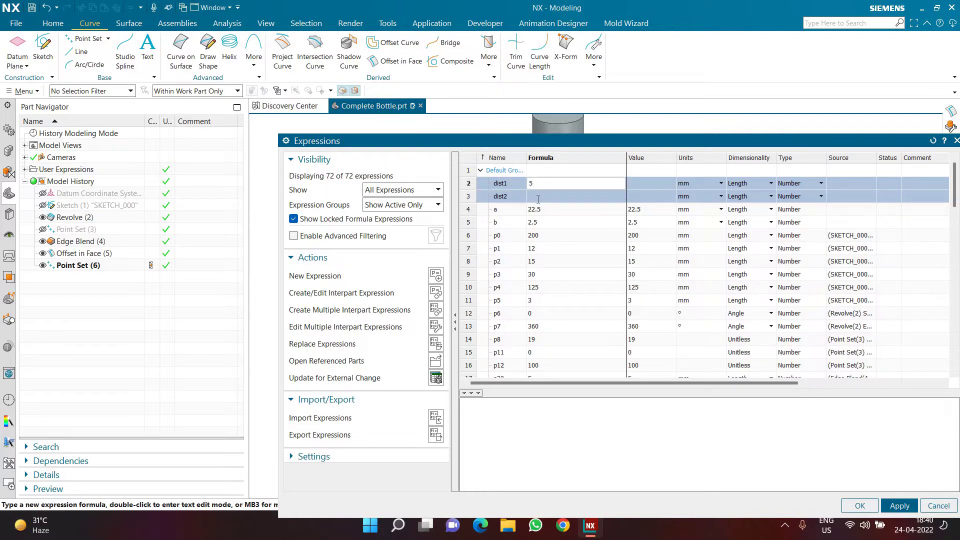
click(537, 197)
text(5)
key(Return)
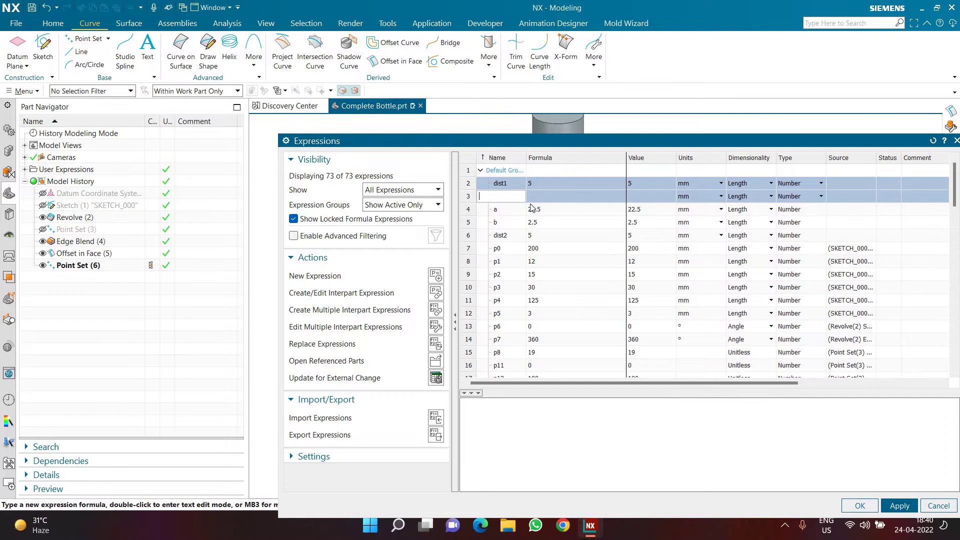
click(874, 509)
click(24, 169)
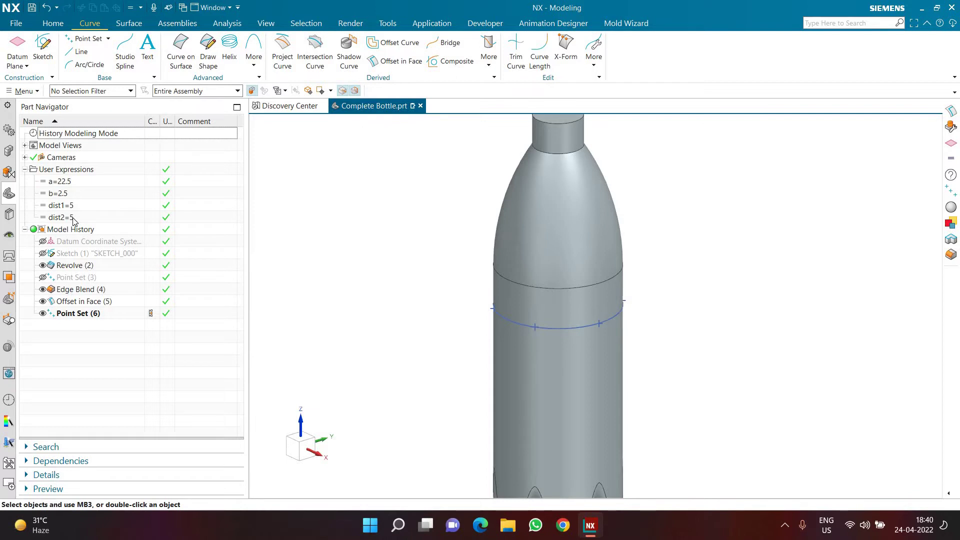
Start a variable Offset in Face of the existing offset curve on the cylindrical bottle face, using the Cubic along Spine law.
click(393, 64)
click(343, 173)
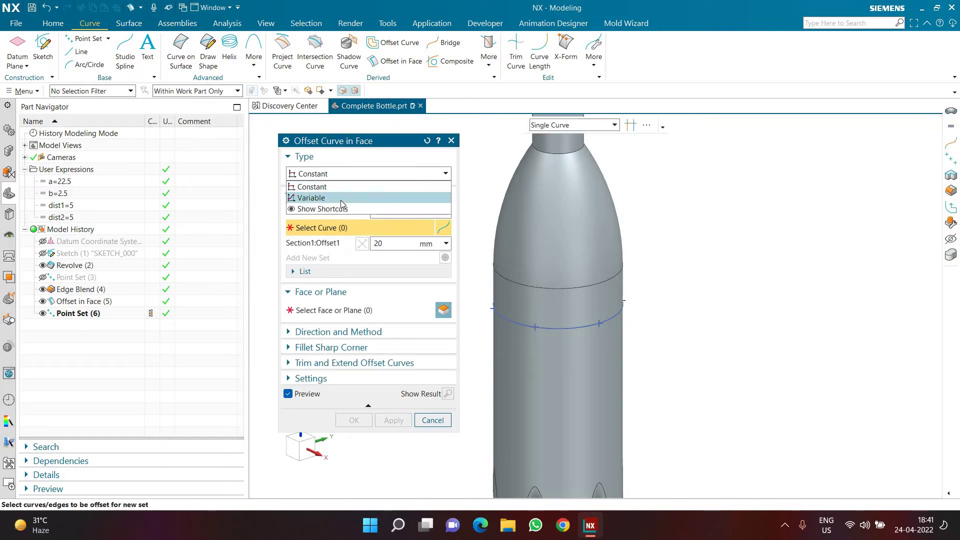
click(341, 198)
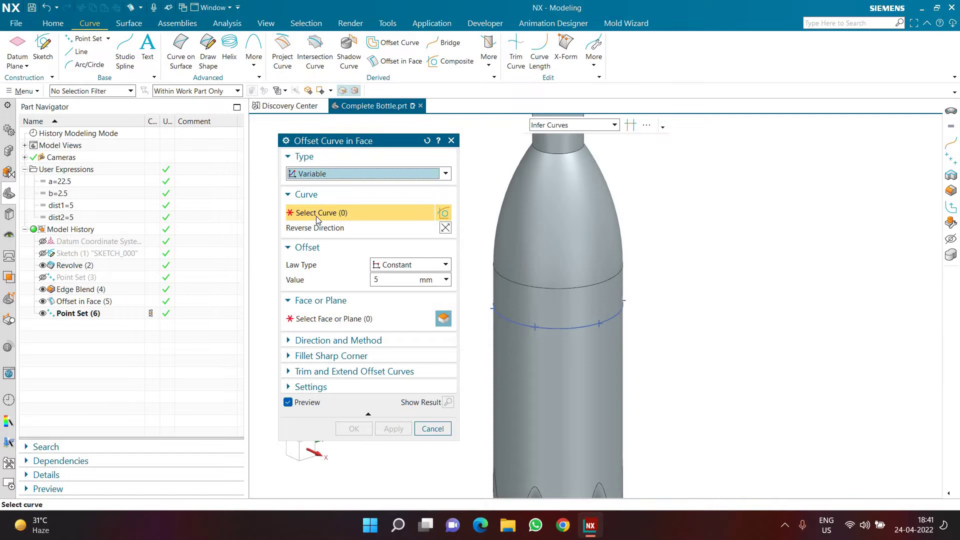
click(568, 326)
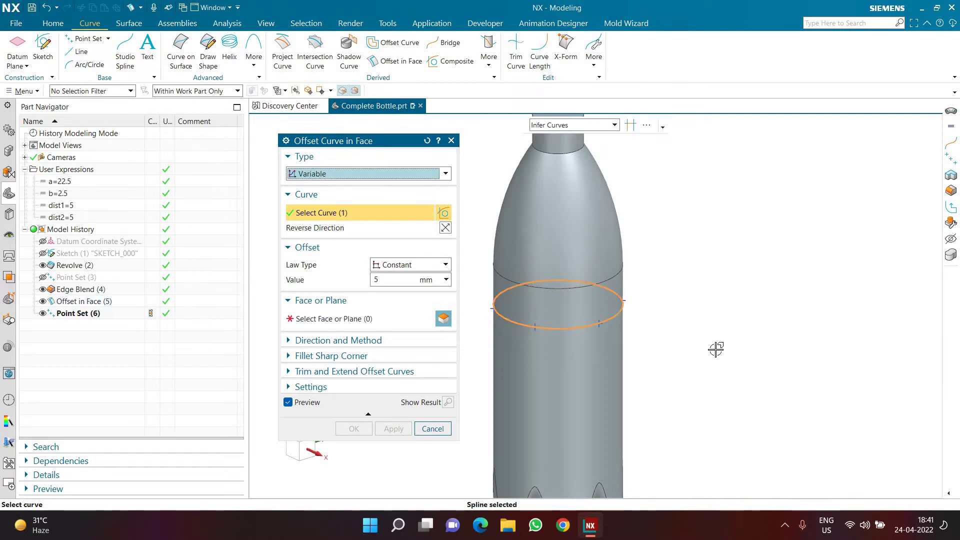
middle_click(491, 290)
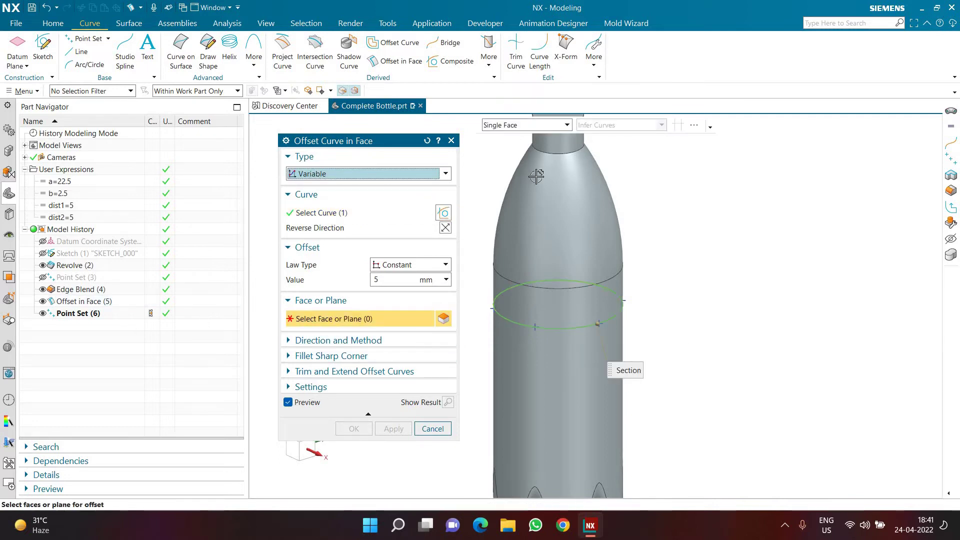
click(550, 400)
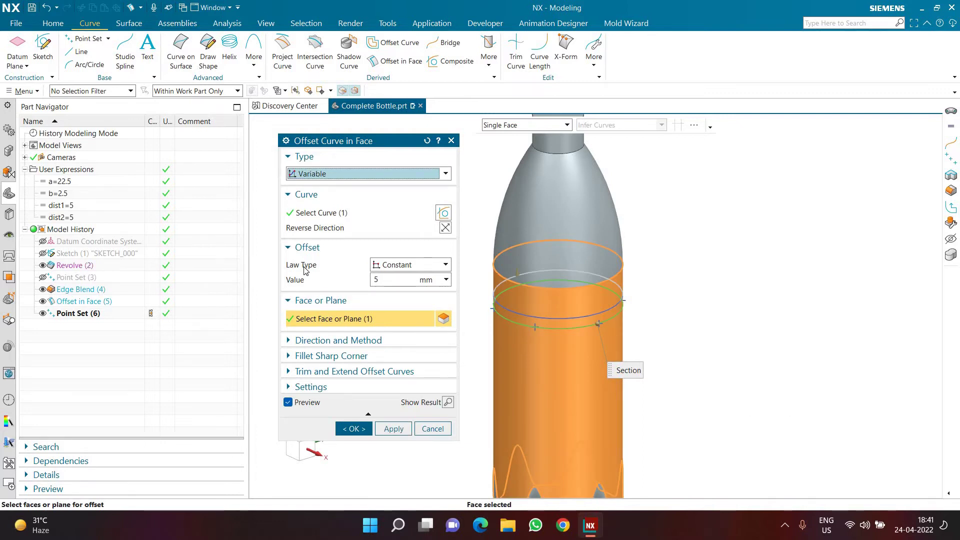
click(378, 268)
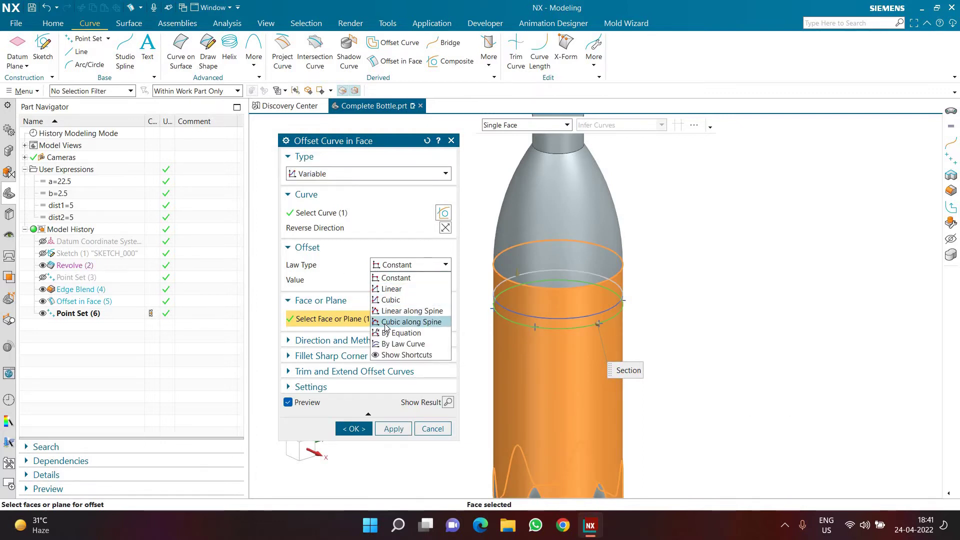
key(Return)
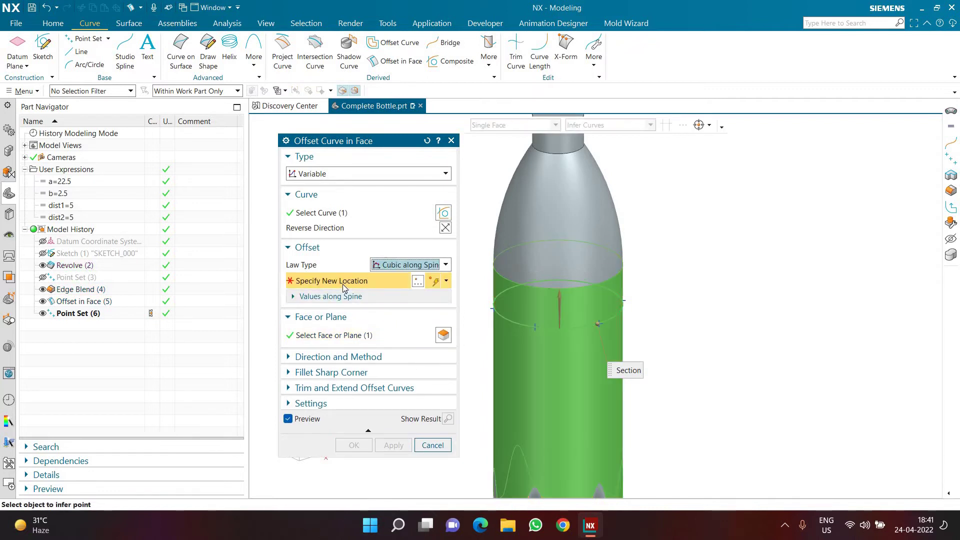
Adjust the snap point options for picking points of the point set as offset locations.
scroll(596, 330, up, 3)
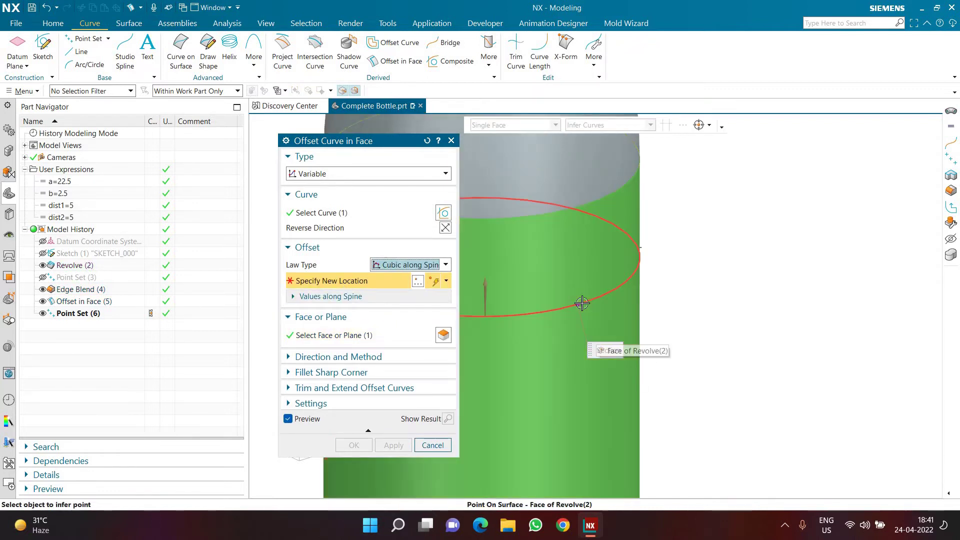
scroll(700, 350, down, 5)
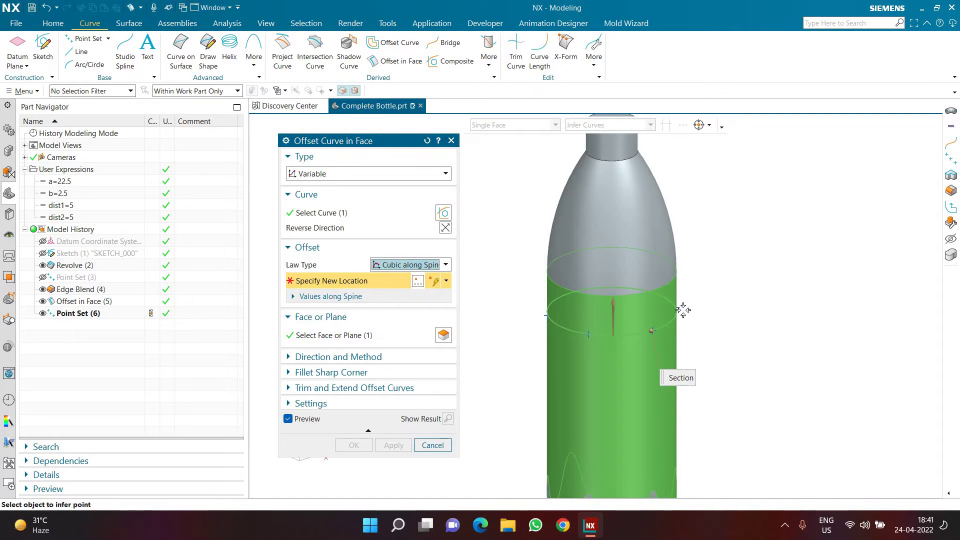
scroll(682, 311, up, 4)
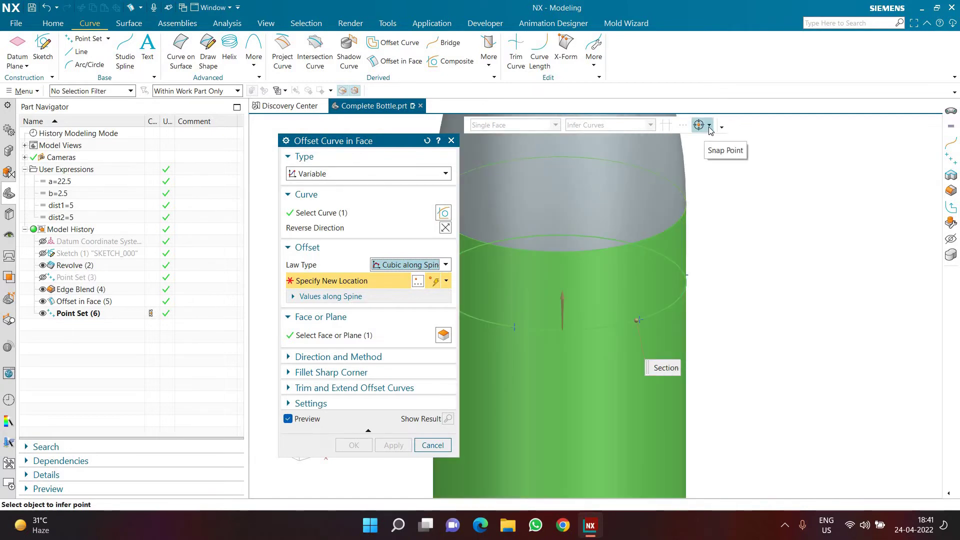
click(708, 125)
click(700, 156)
click(716, 192)
click(731, 192)
click(700, 174)
click(700, 173)
click(699, 192)
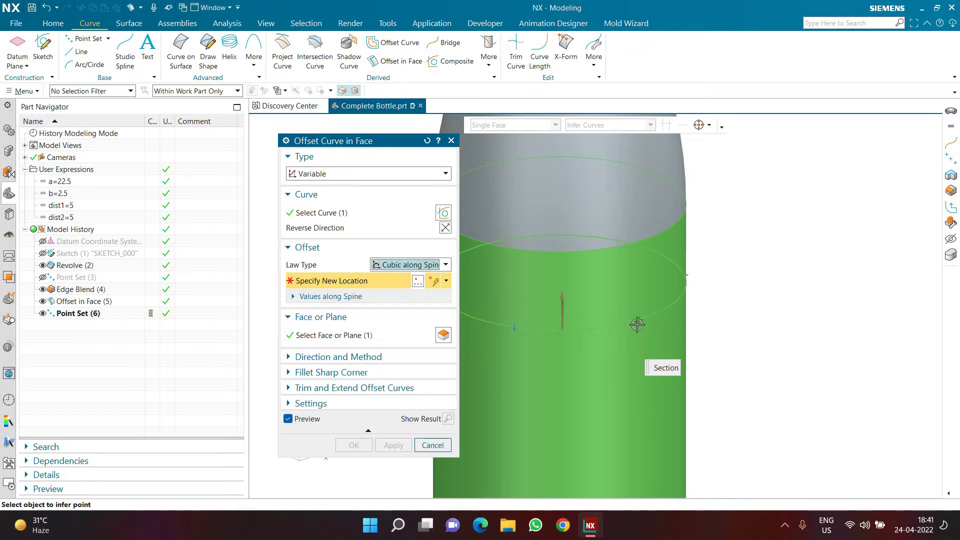
Place the first offset location on the set point at 50% arc length and expand the list of values along the spine.
scroll(620, 286, up, 5)
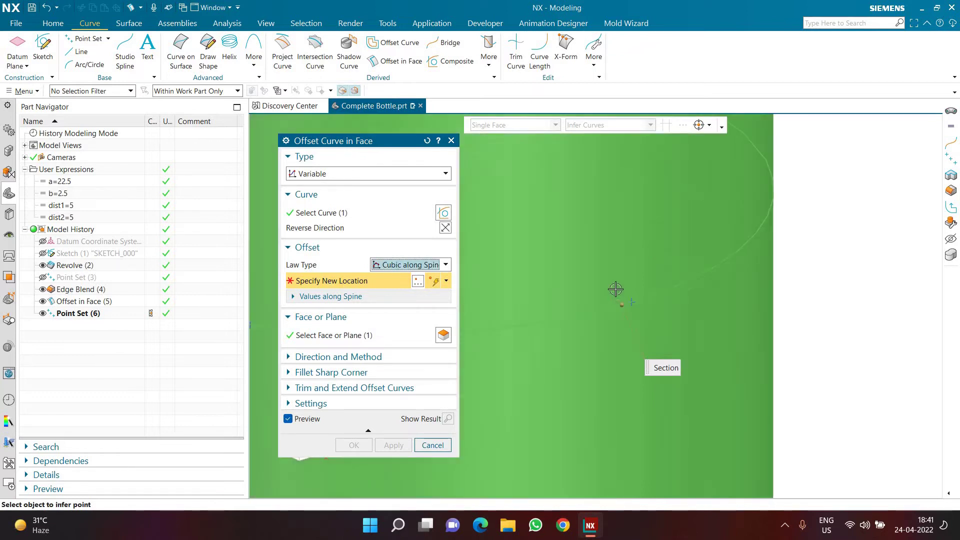
click(622, 285)
scroll(668, 335, down, 3)
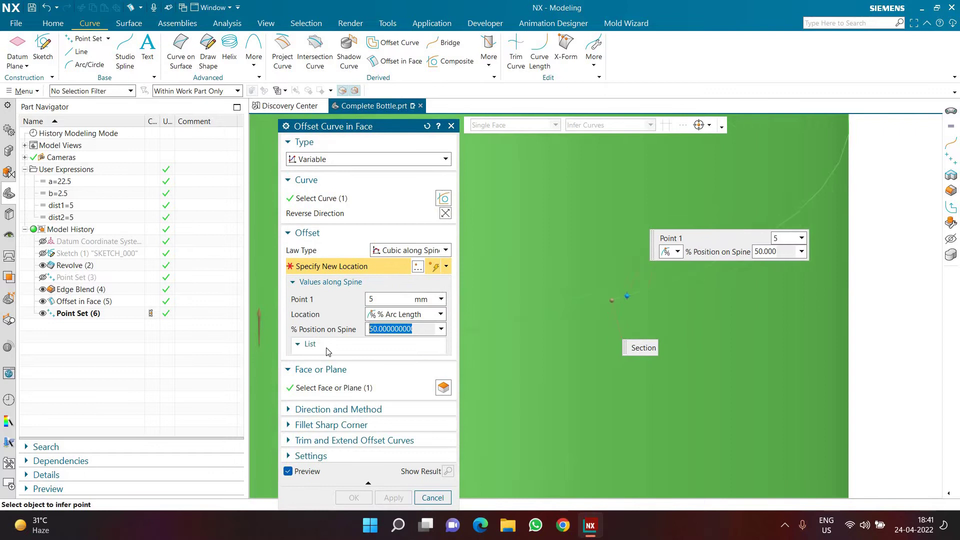
click(319, 348)
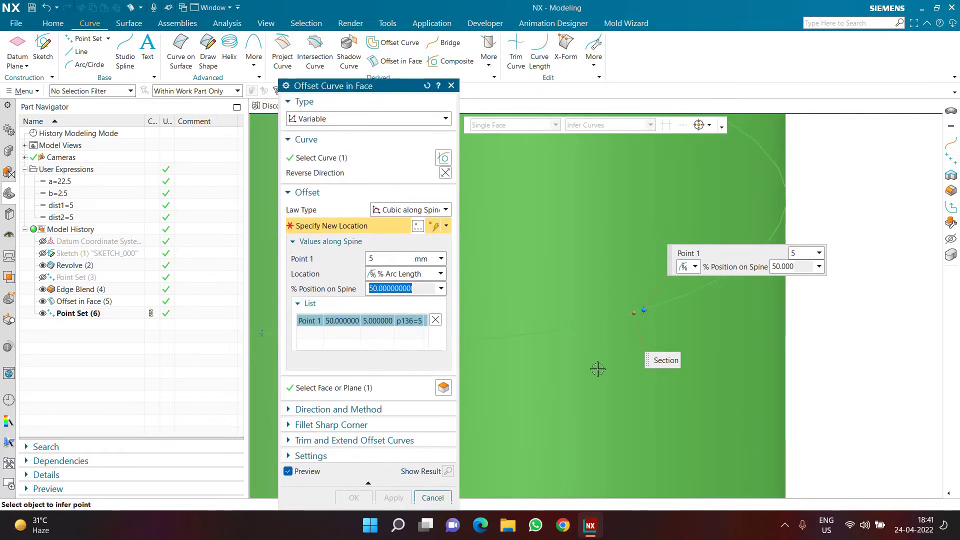
Add Point 2 and Point 3 as offset locations on the next two set points, at 66.67% and 83.33% arc length.
scroll(692, 336, down, 2)
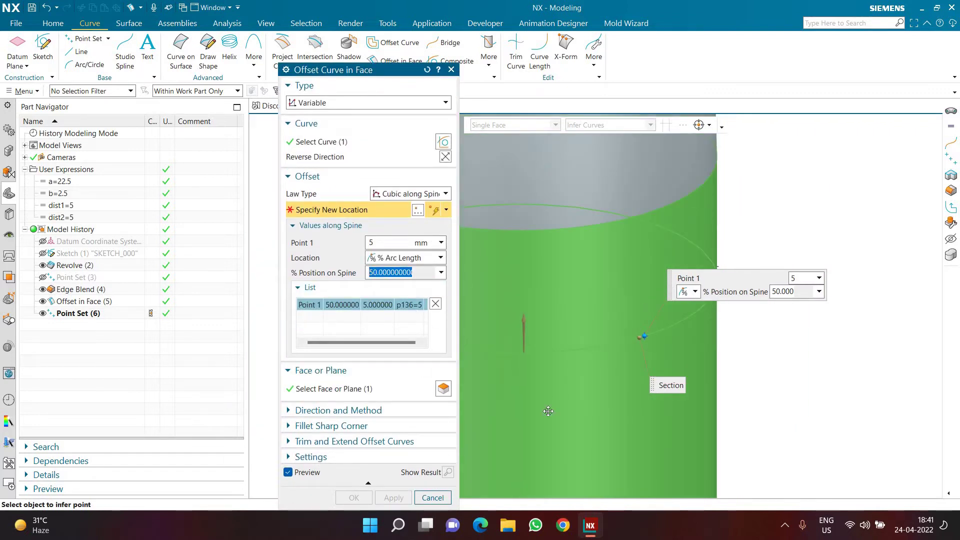
middle_drag(761, 375, 704, 272)
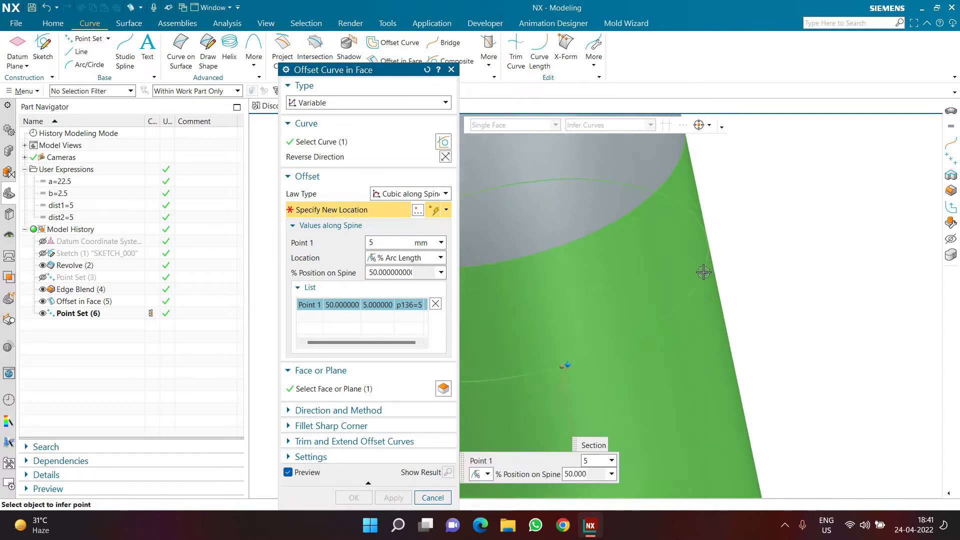
scroll(704, 272, up, 1)
click(702, 277)
scroll(845, 363, down, 2)
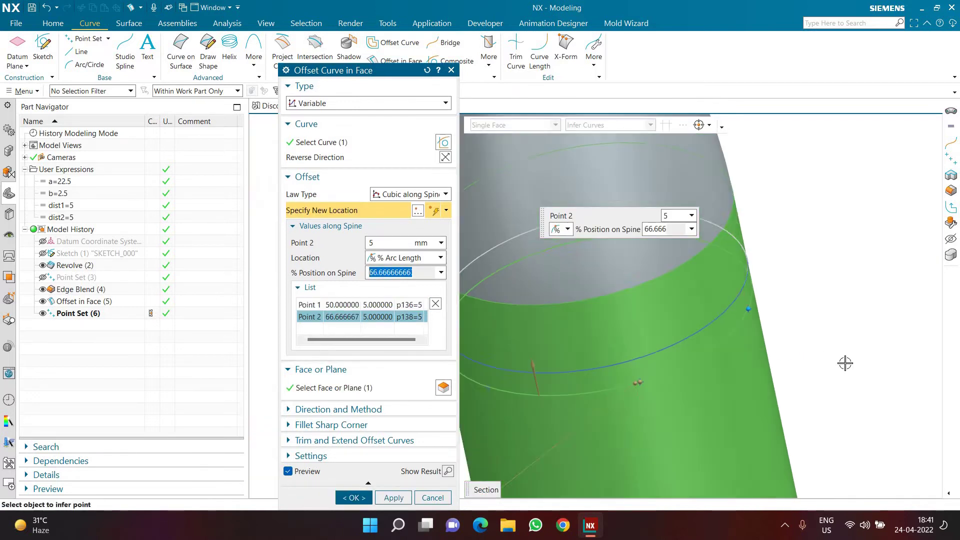
scroll(845, 363, down, 1)
middle_drag(765, 348, 703, 313)
scroll(714, 312, up, 3)
click(722, 312)
Add Points 4, 5 and 6 on the remaining set points around the curve, at 0%, 16.67% and 33.33% arc length.
middle_drag(788, 376, 767, 268)
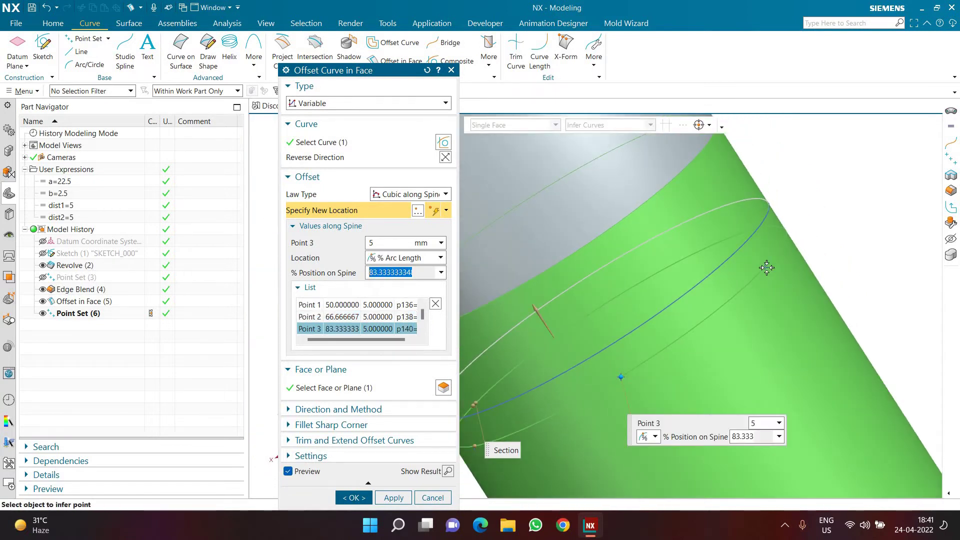
click(766, 268)
middle_drag(835, 250, 798, 270)
scroll(797, 271, up, 4)
click(795, 274)
scroll(711, 314, down, 1)
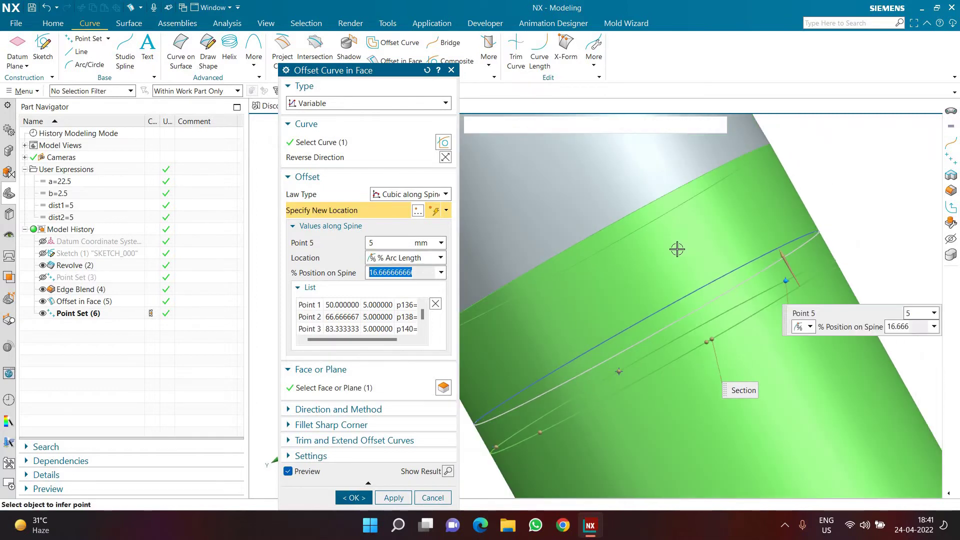
middle_drag(637, 265, 718, 298)
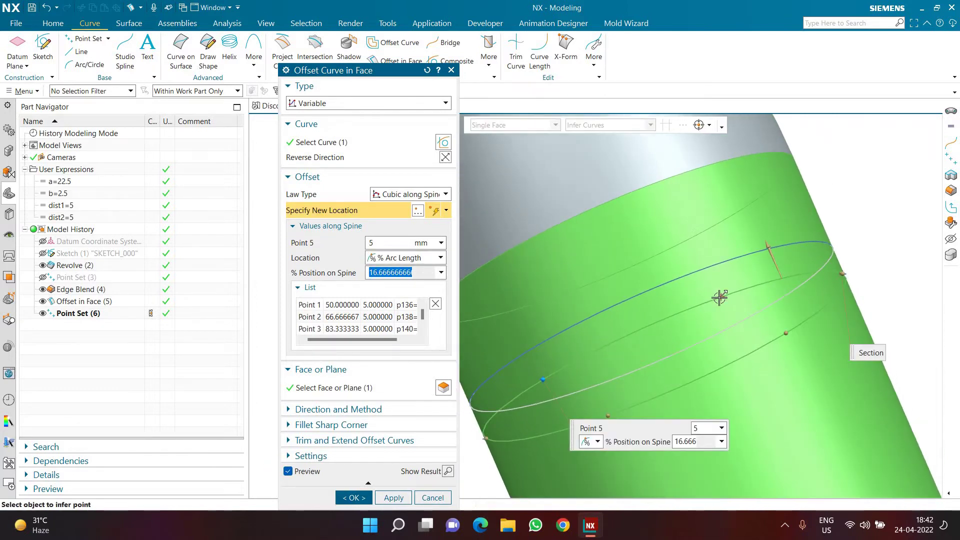
click(797, 275)
scroll(522, 282, down, 2)
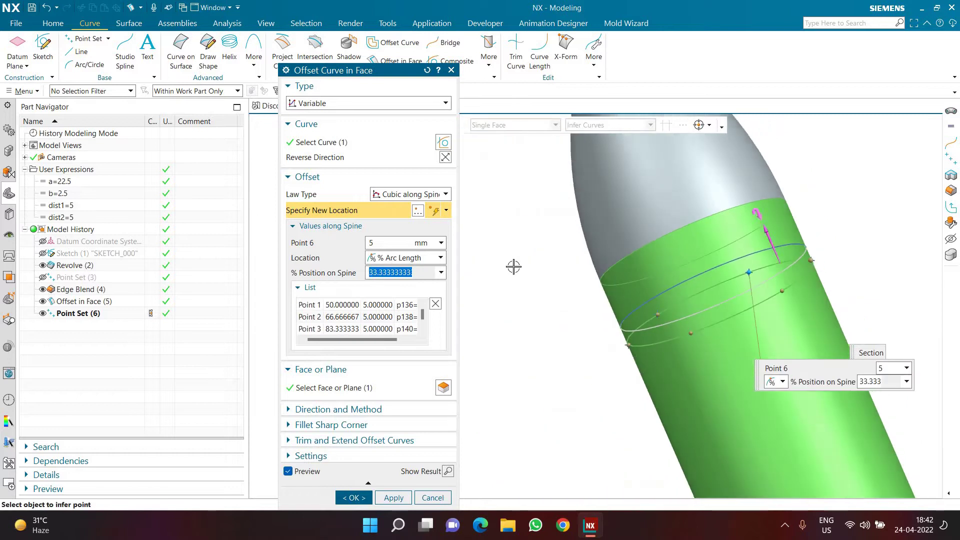
Enlarge the dialog to show all six listed locations and set Point 1's offset to the expression dist1.
drag(334, 72, 345, 9)
drag(334, 445, 325, 511)
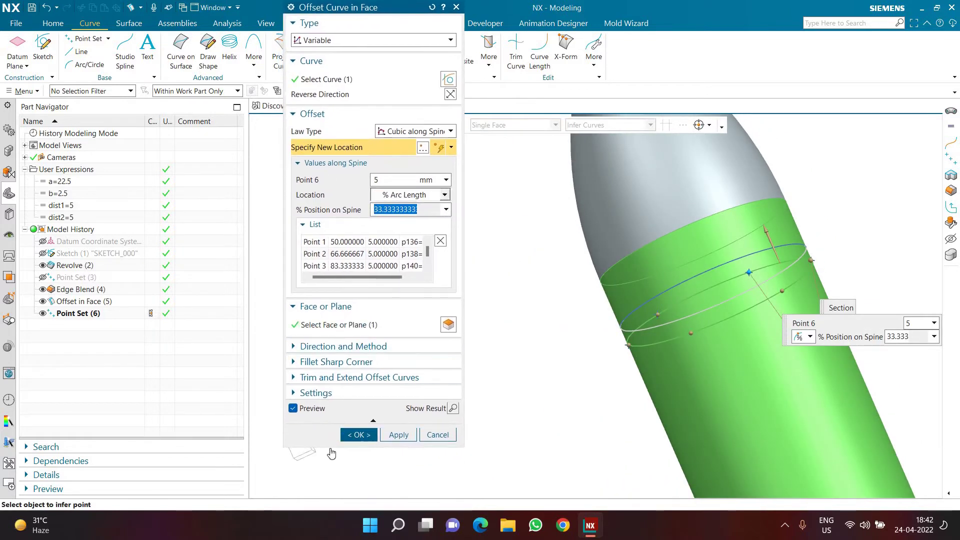
click(352, 244)
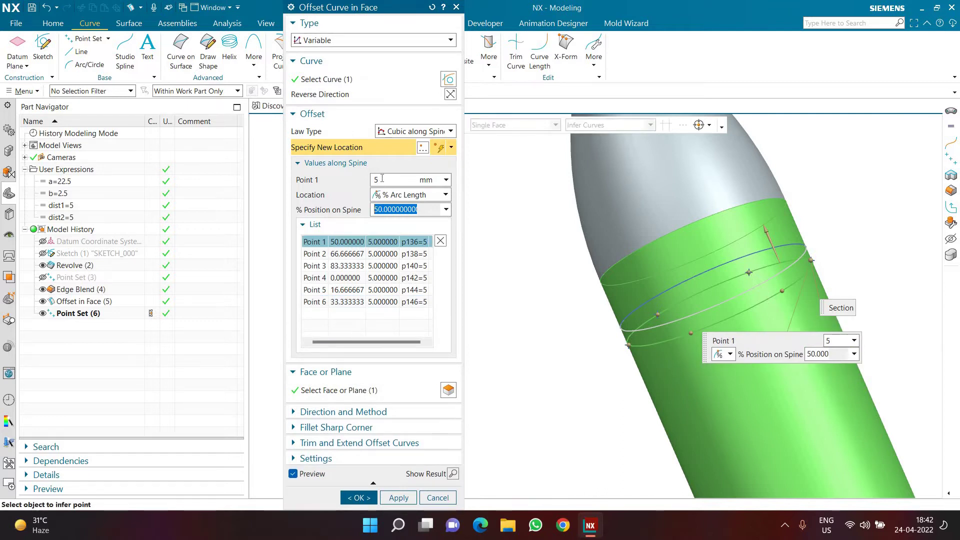
click(382, 178)
text(dist)
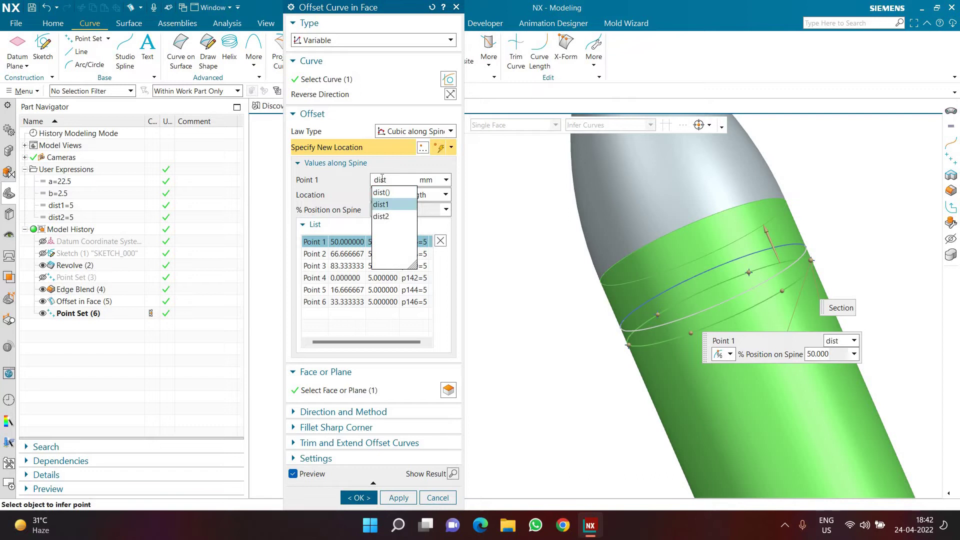
text(1)
Set Point 2's offset to dist2 and Point 3's offset to dist1.
click(391, 254)
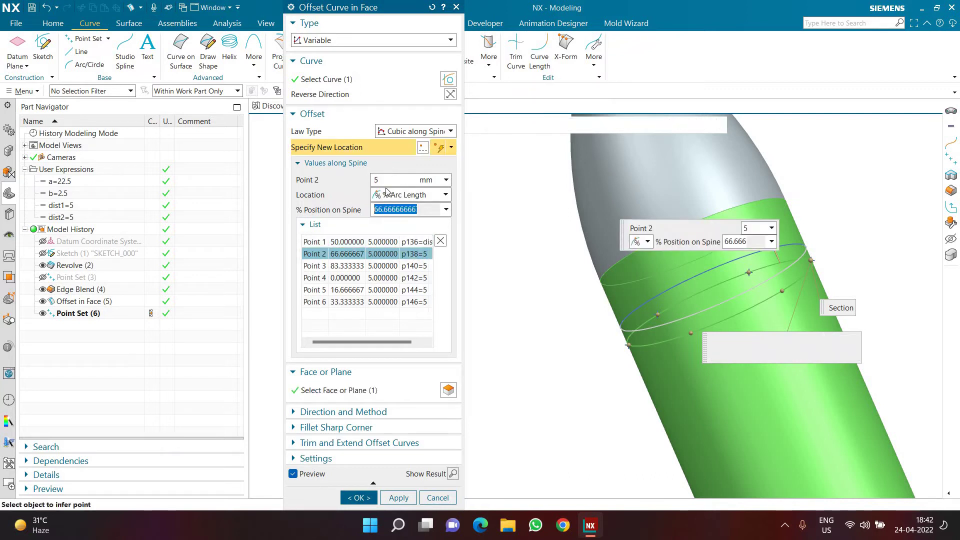
text(dist)
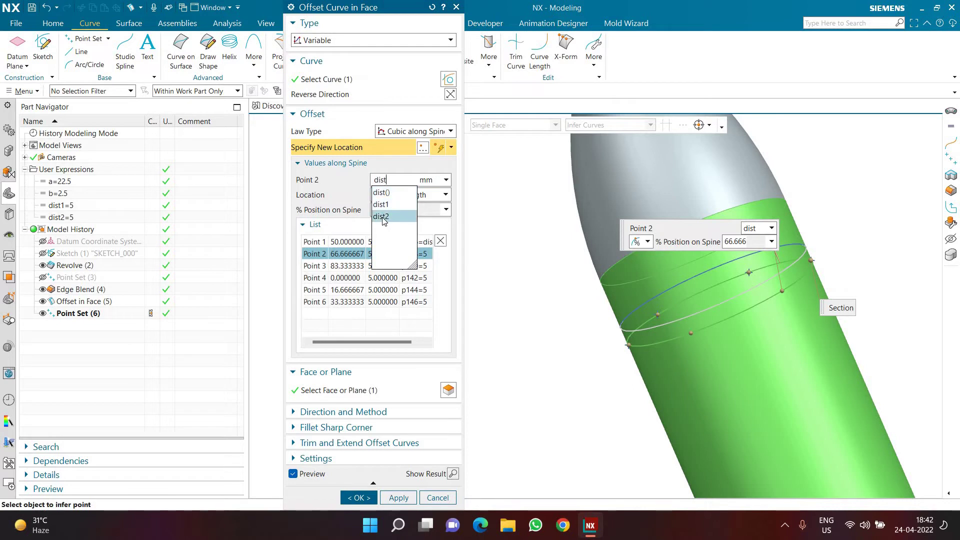
click(383, 216)
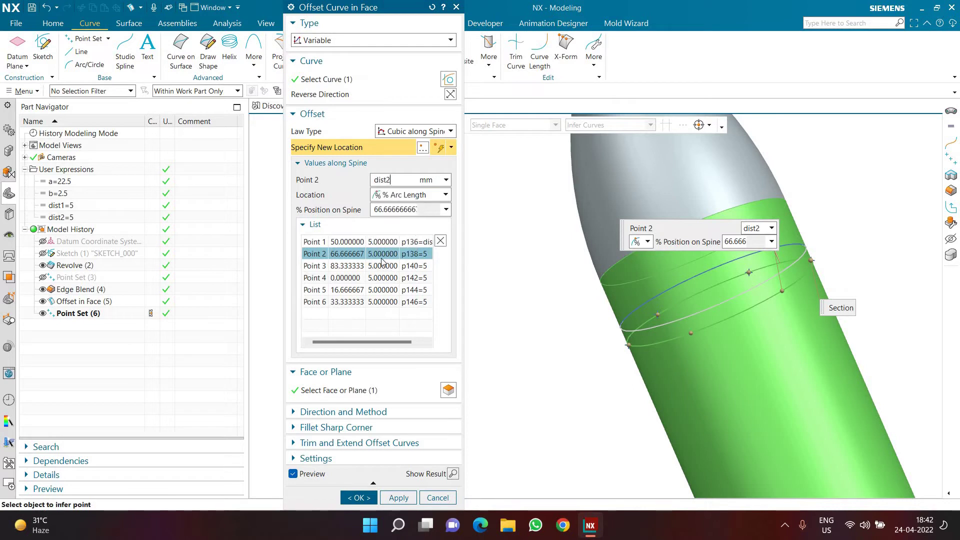
click(381, 266)
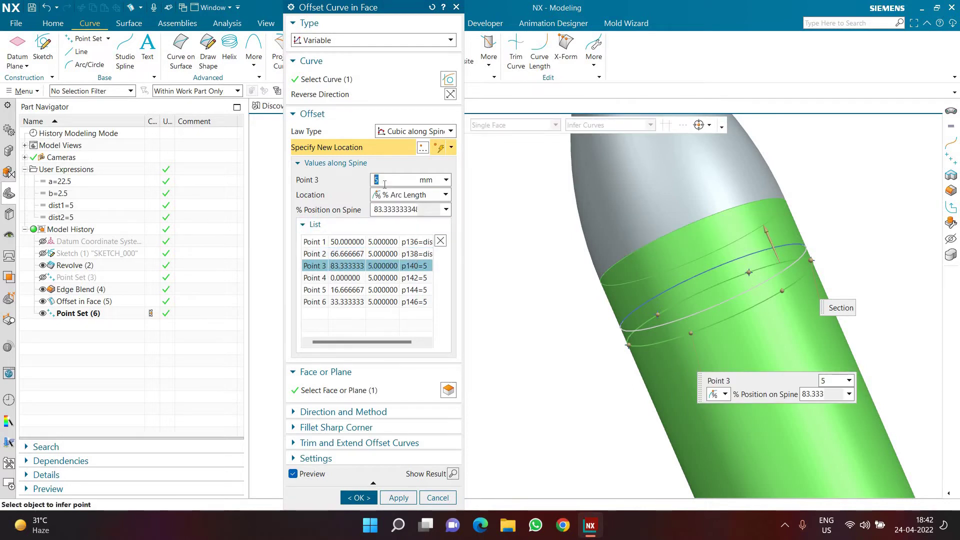
text(dist)
click(383, 204)
Set Point 4's offset to dist2 and Point 5's offset to dist1.
click(387, 278)
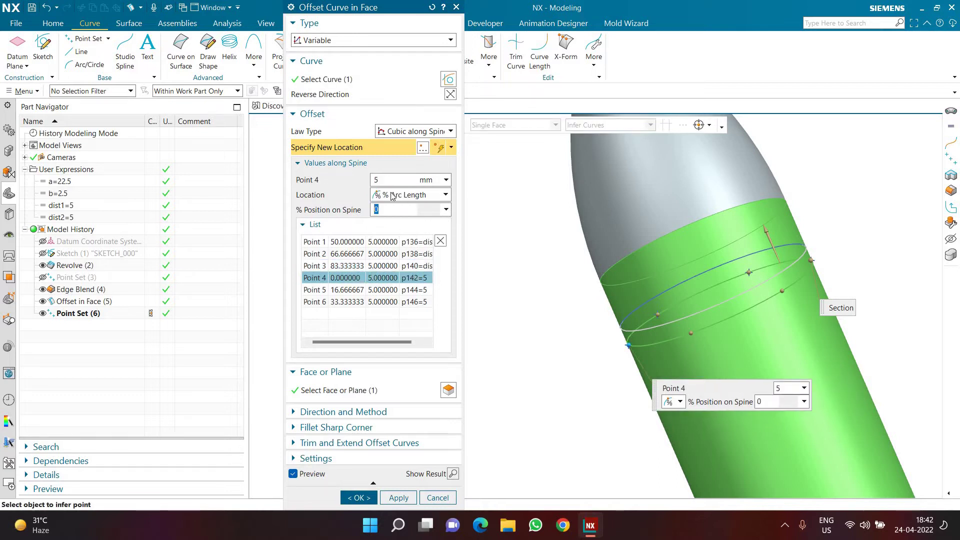
text(dis)
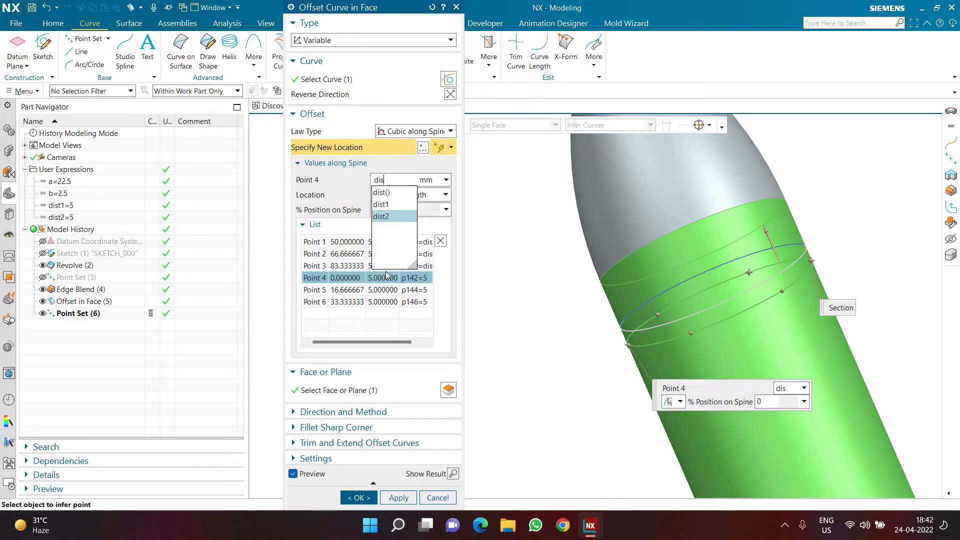
click(384, 216)
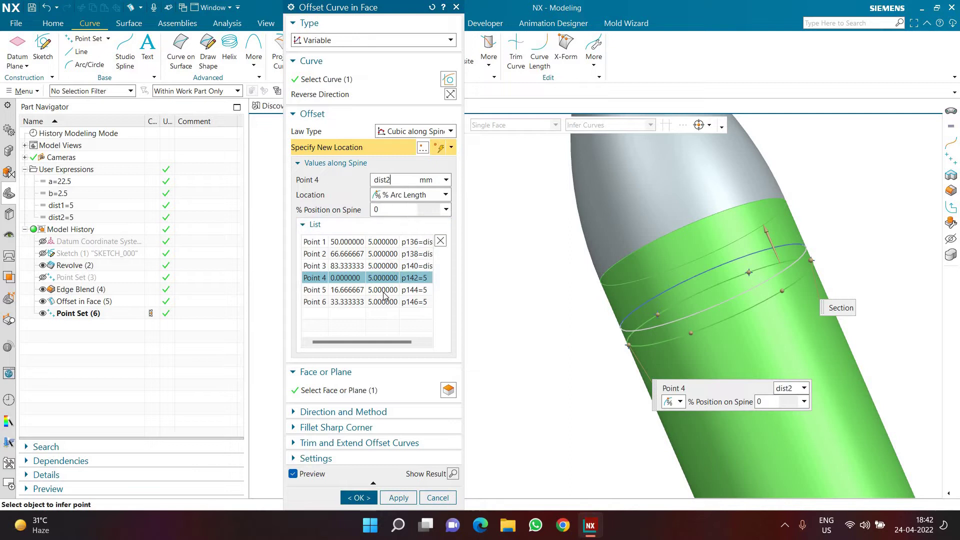
click(386, 290)
click(398, 180)
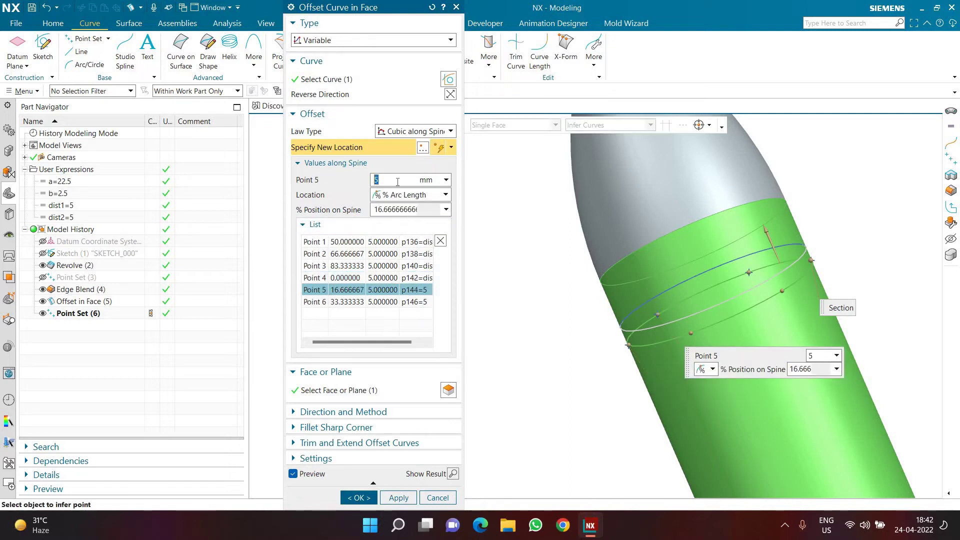
text(dis)
click(395, 204)
Set Point 6's offset to dist2 and create the variable offset curve on the bottle body.
click(385, 302)
click(393, 179)
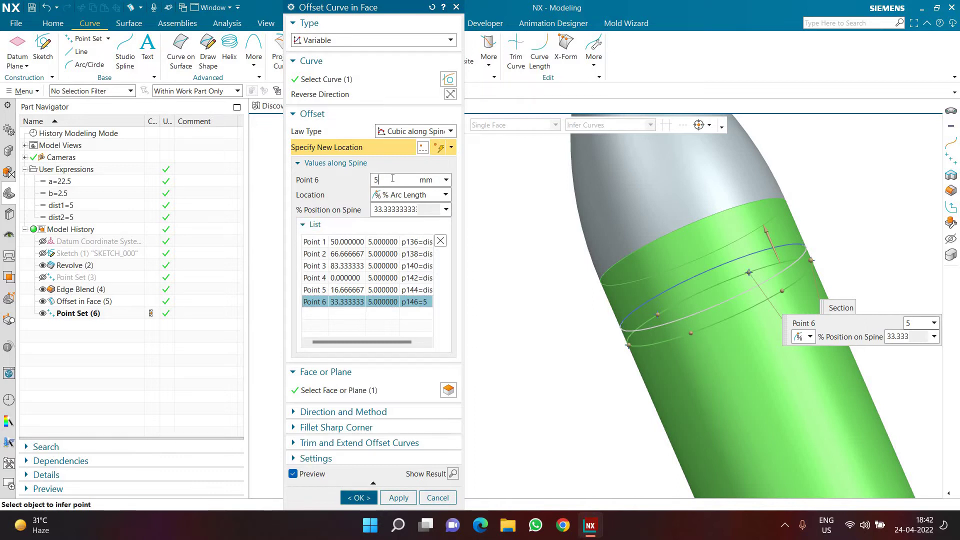
text(dis)
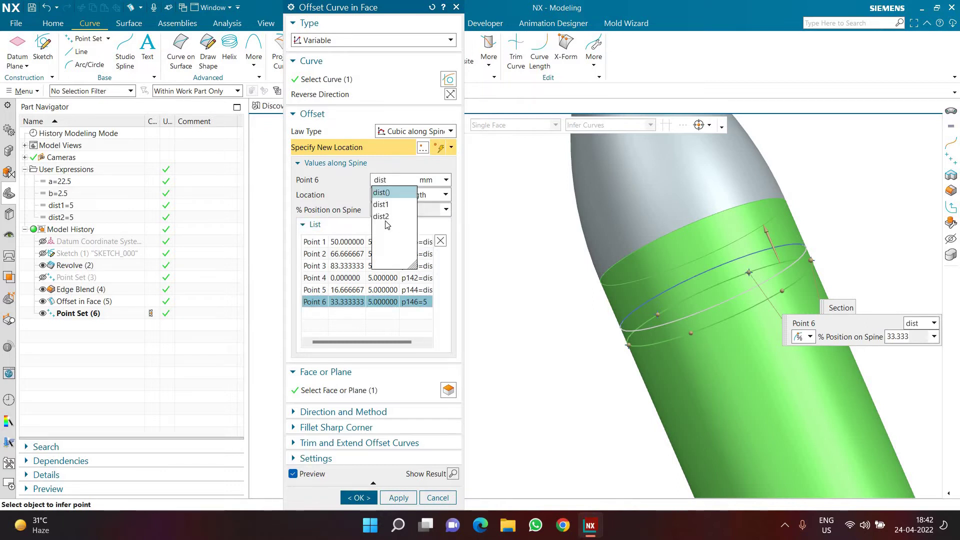
text(t)
click(385, 217)
scroll(558, 296, down, 2)
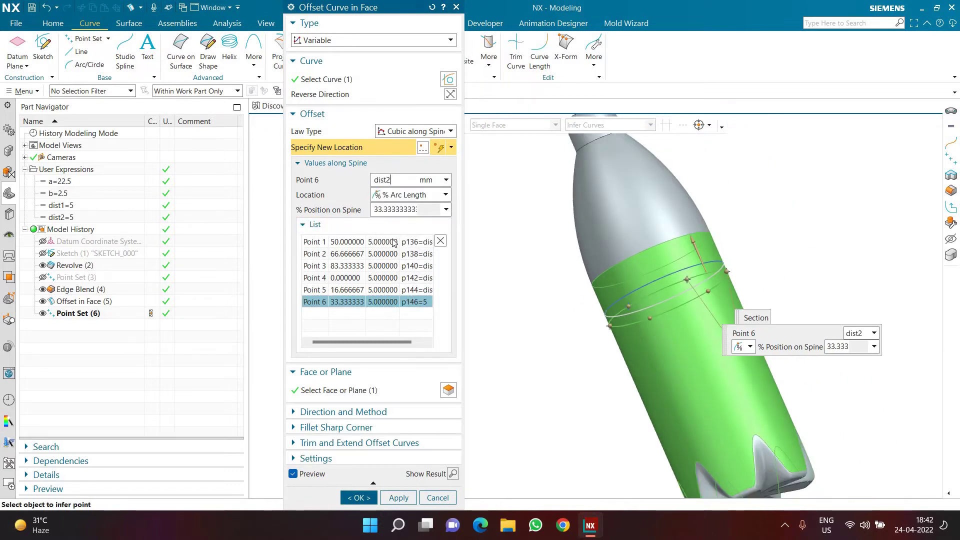
click(393, 242)
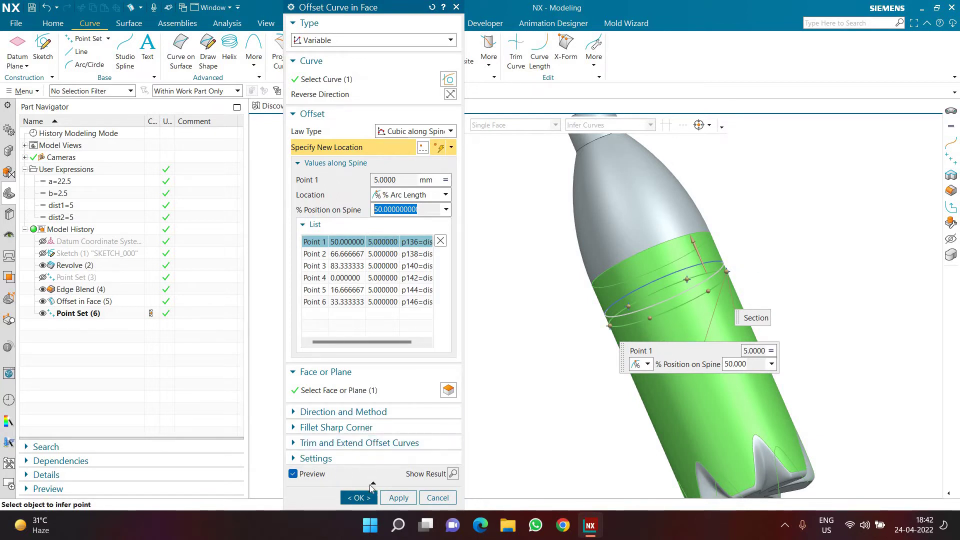
scroll(681, 287, up, 3)
scroll(670, 289, down, 2)
middle_drag(671, 290, 370, 255)
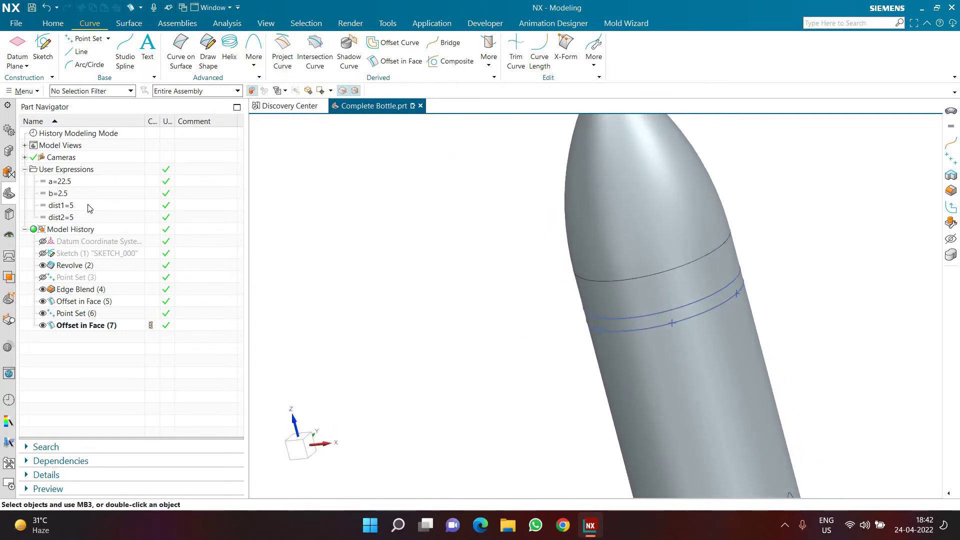
Set the dist2 expression to -5 and inspect the updated variable offset curve around the bottle body.
double_click(85, 218)
key(Return)
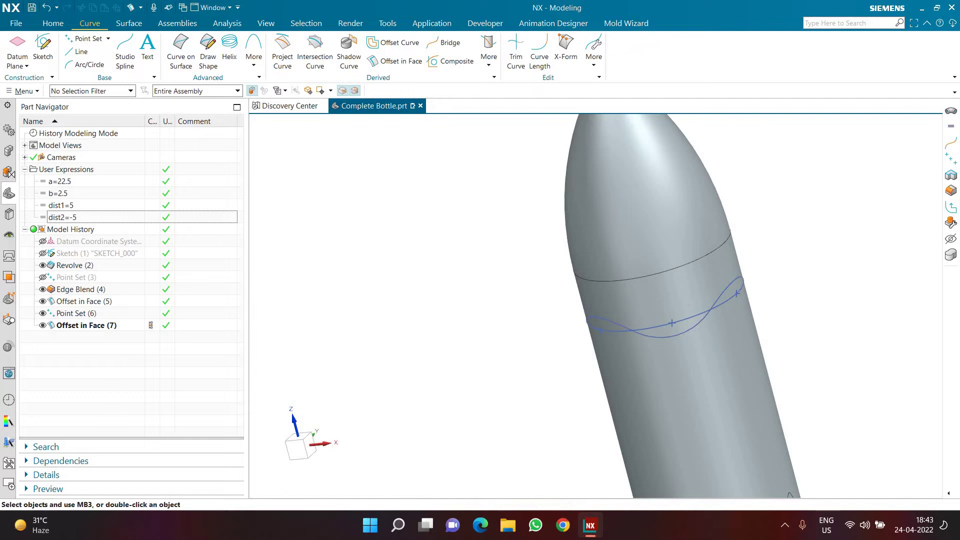
mouse_move(514, 325)
middle_down()
mouse_move(531, 315)
mouse_move(496, 324)
mouse_move(515, 318)
middle_up()
click(737, 265)
click(796, 324)
middle_drag(754, 321, 665, 325)
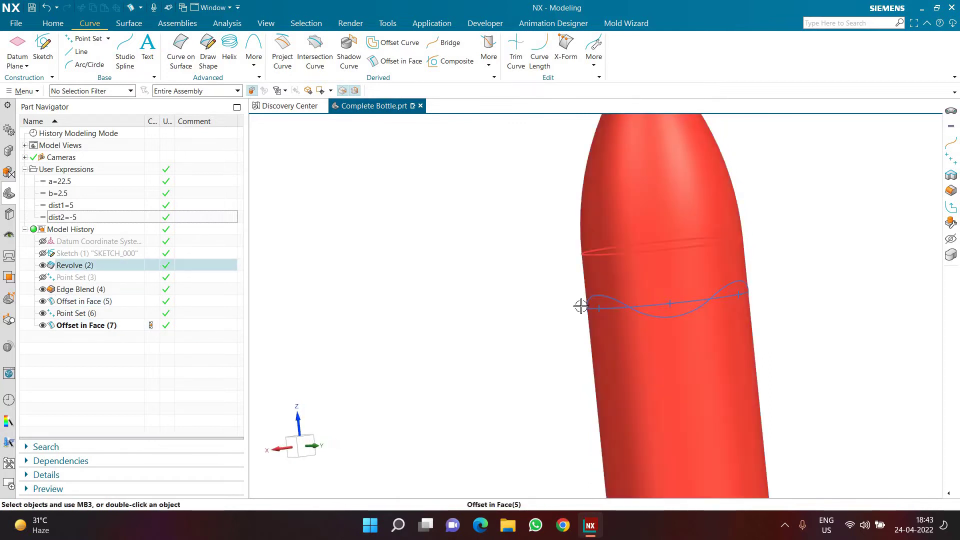
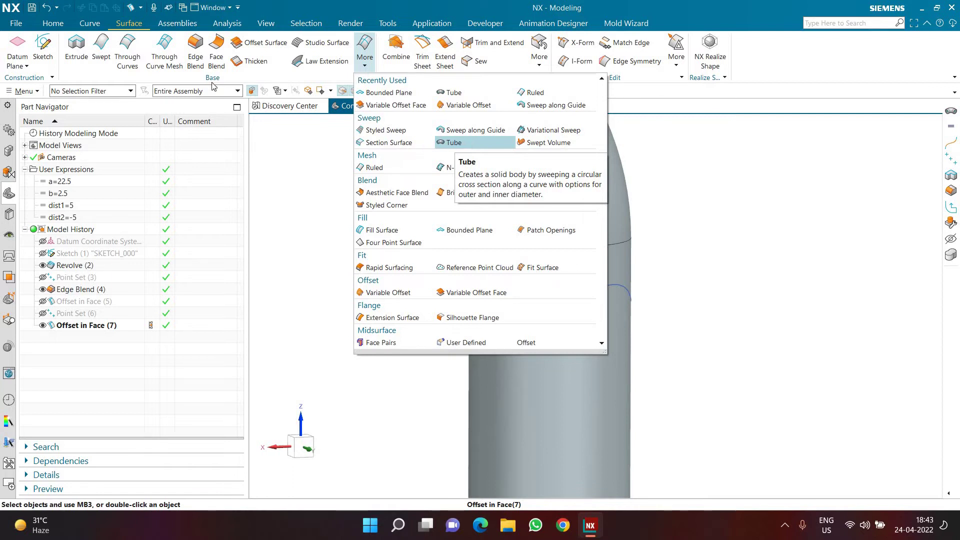
click(54, 26)
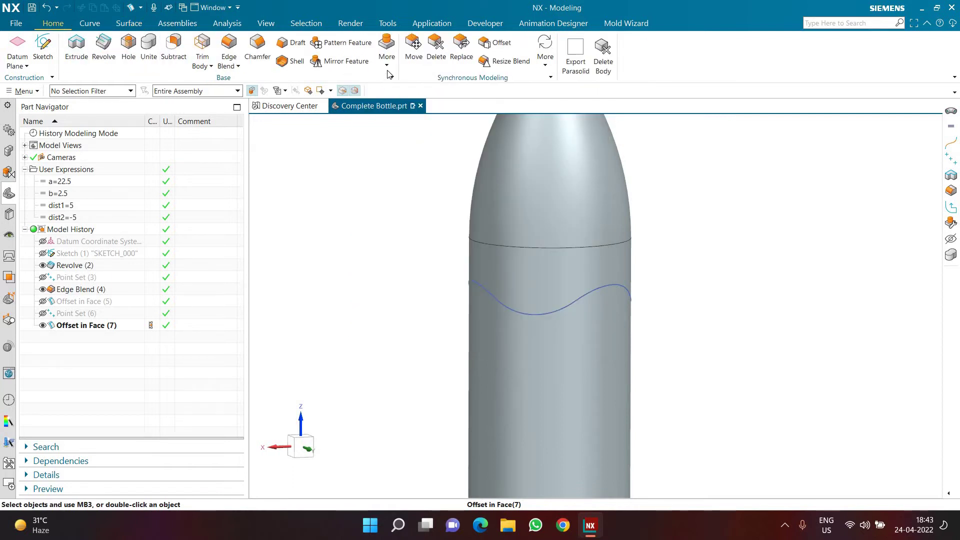
click(388, 62)
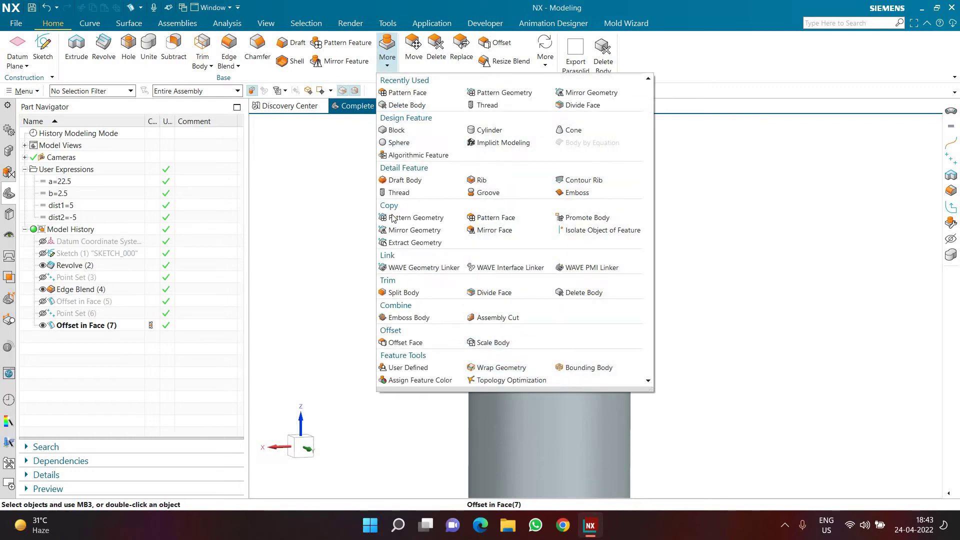
click(136, 25)
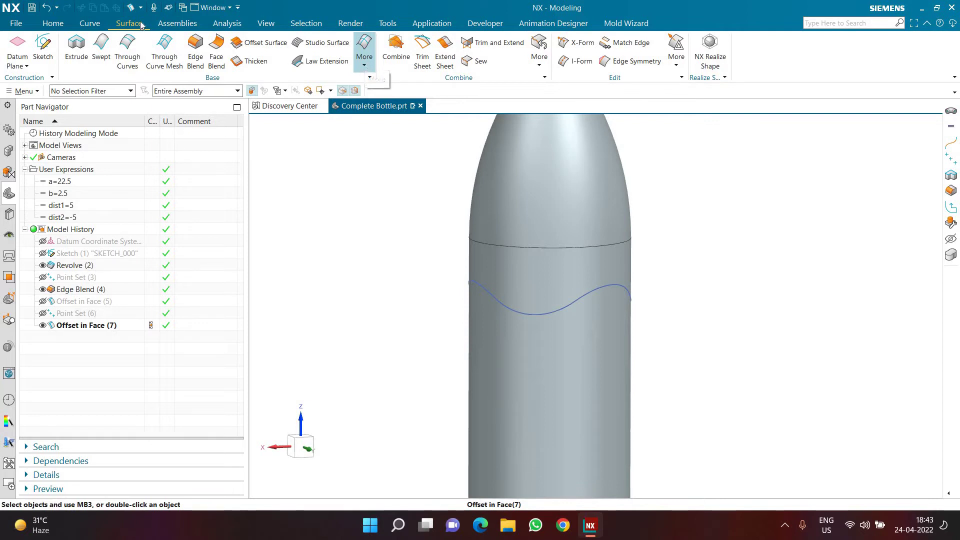
Start a Tube along the wavy offset curve around the bottle and preview it with a 7 mm outer diameter.
click(366, 64)
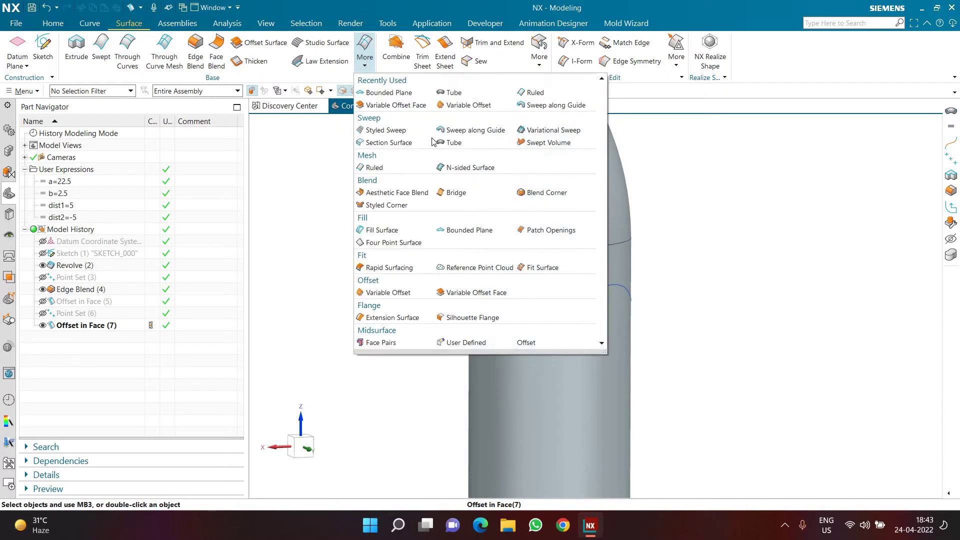
click(453, 142)
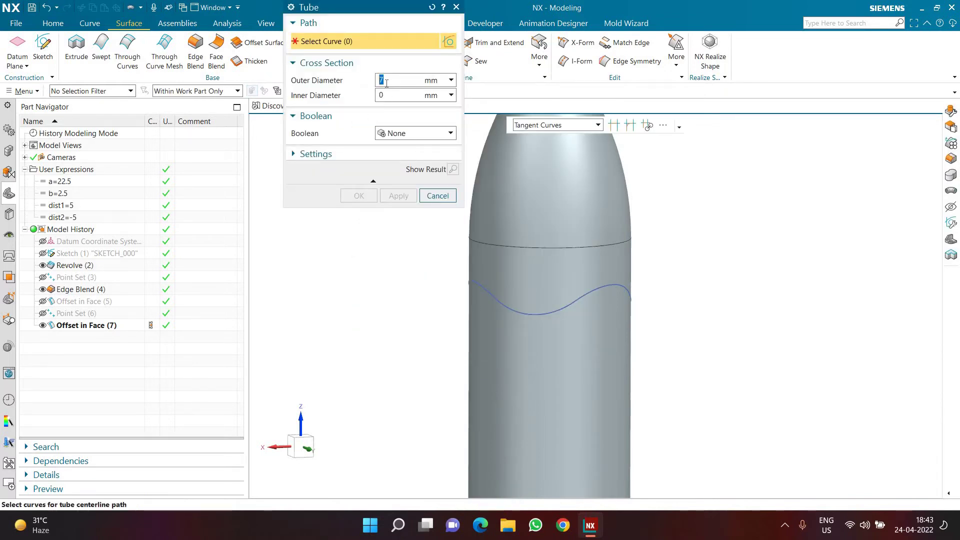
click(553, 313)
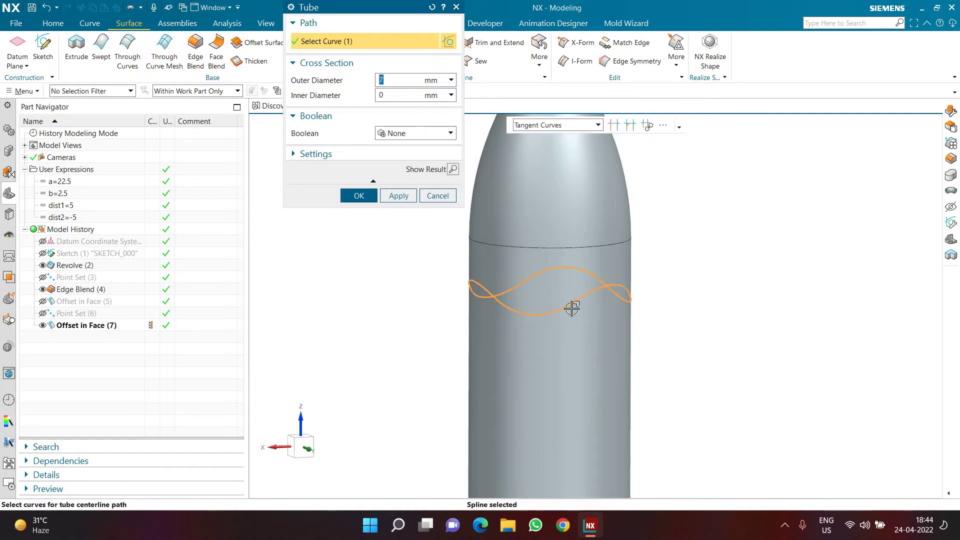
click(453, 170)
scroll(652, 305, up, 2)
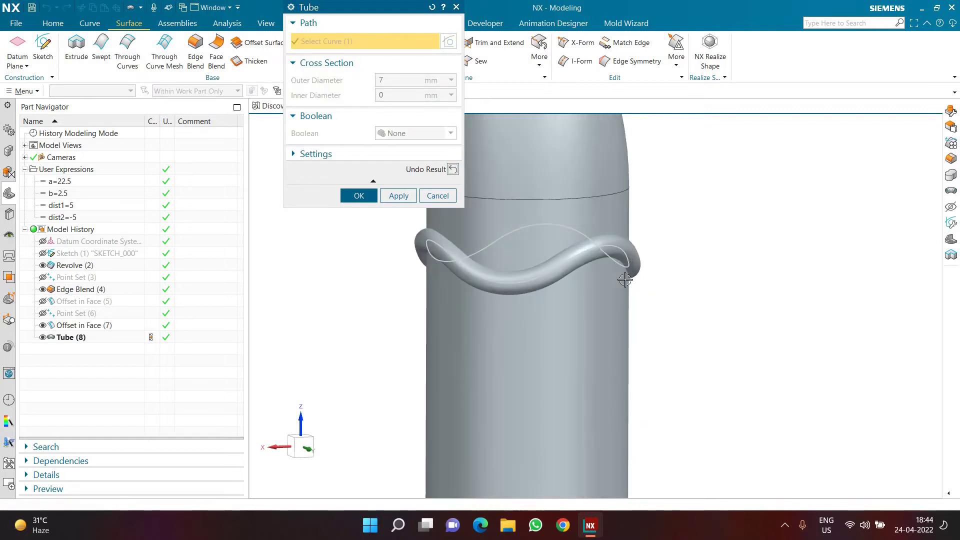
Set the tube's outer diameter to 5 mm, check the preview, and create the tube along the wavy curve.
click(403, 86)
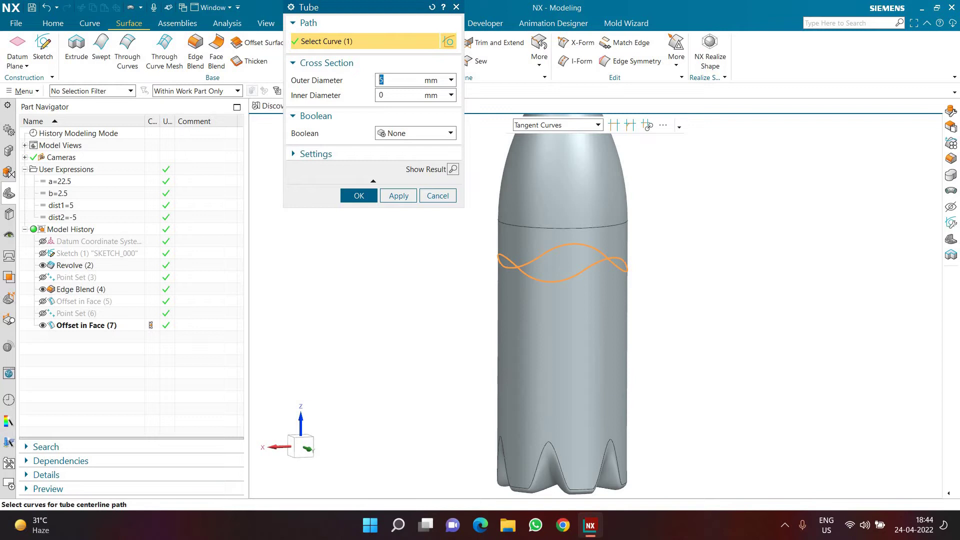
click(453, 169)
scroll(456, 252, up, 2)
click(452, 169)
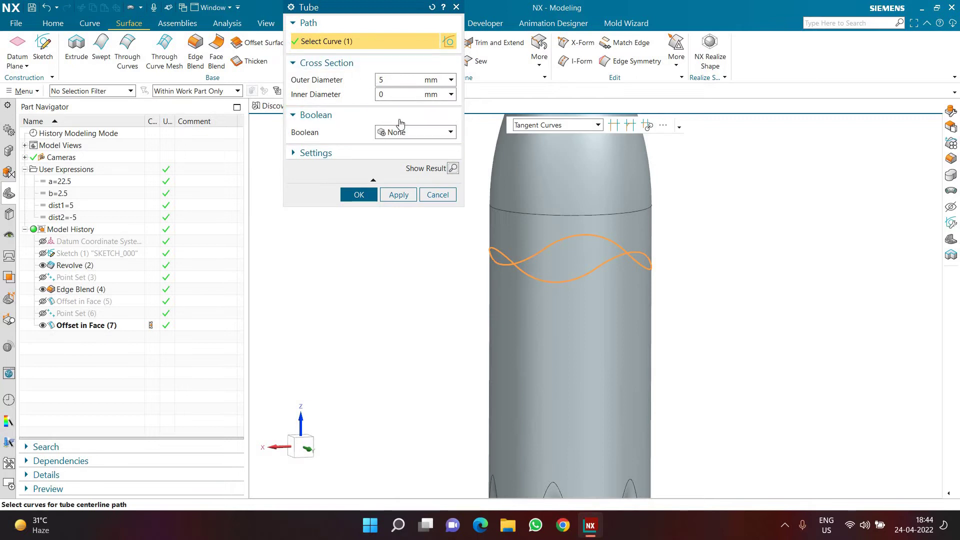
click(344, 156)
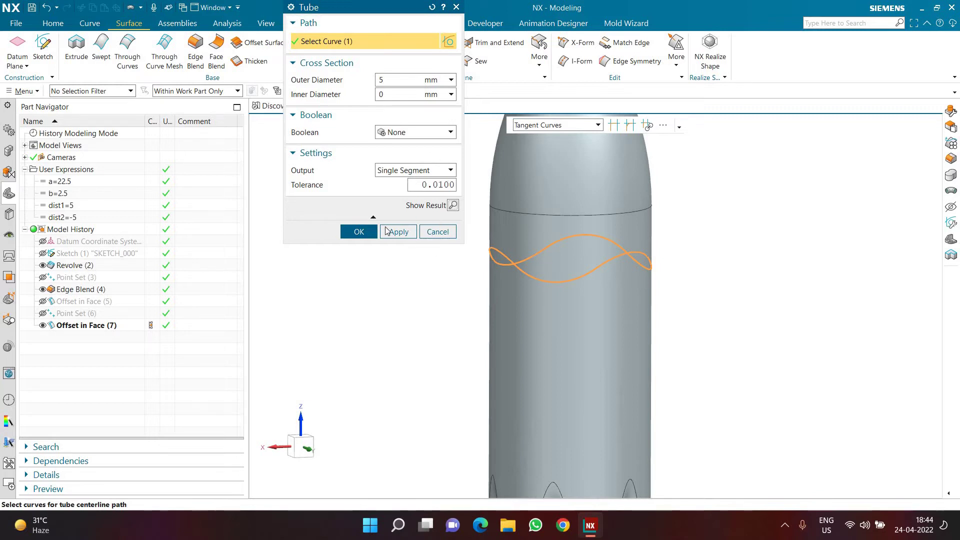
click(359, 232)
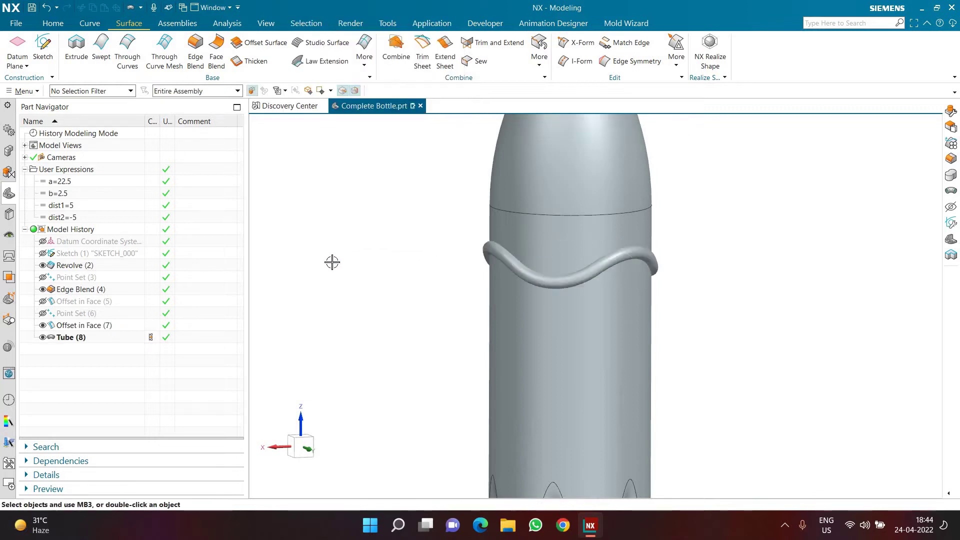
Hide the Offset in Face (7) curve and inspect the tube from around the bottle.
click(43, 326)
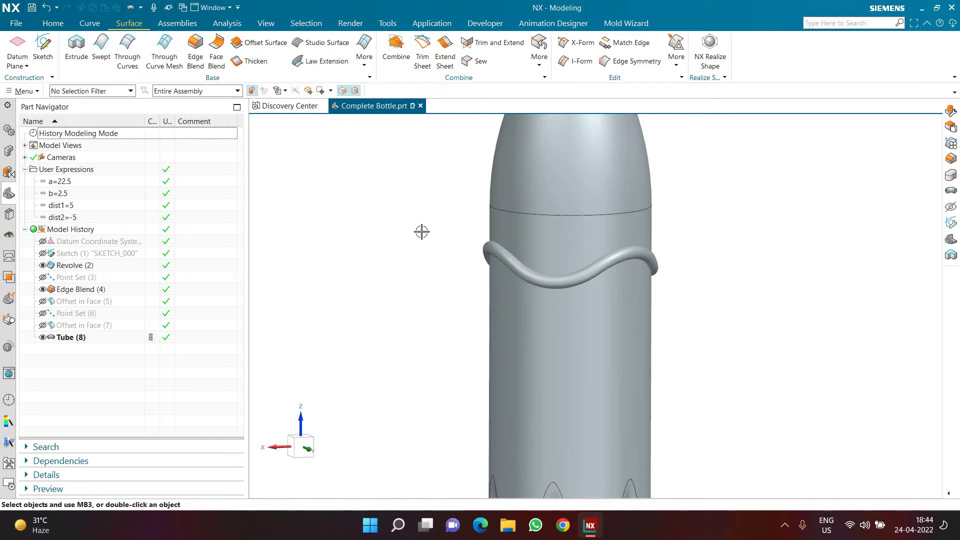
scroll(420, 229, down, 3)
scroll(498, 225, up, 3)
click(497, 226)
key(Escape)
mouse_move(532, 343)
middle_down()
mouse_move(581, 347)
mouse_move(531, 335)
middle_up()
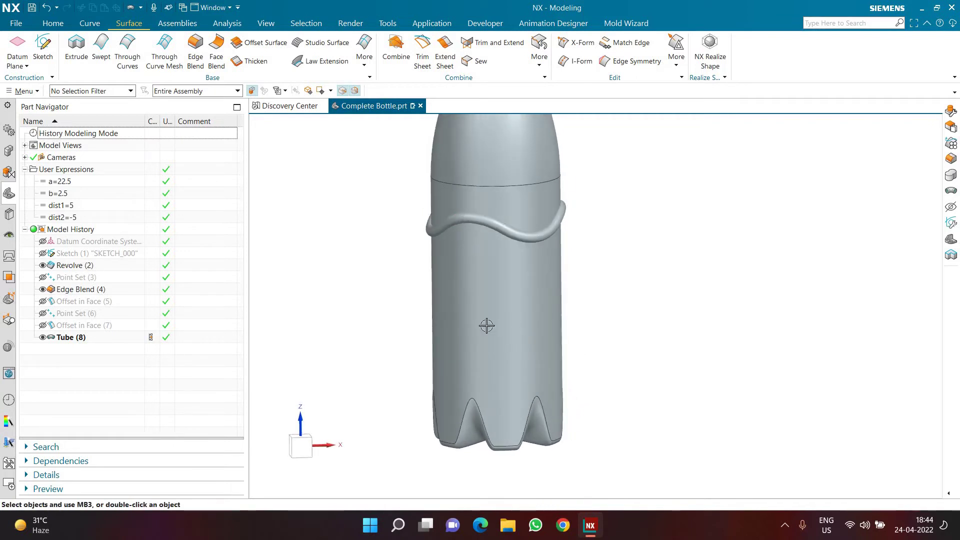
Start a Pattern Geometry with default settings, select the wavy tube, and direct the linear pattern downward along the bottle's Z-axis.
click(53, 24)
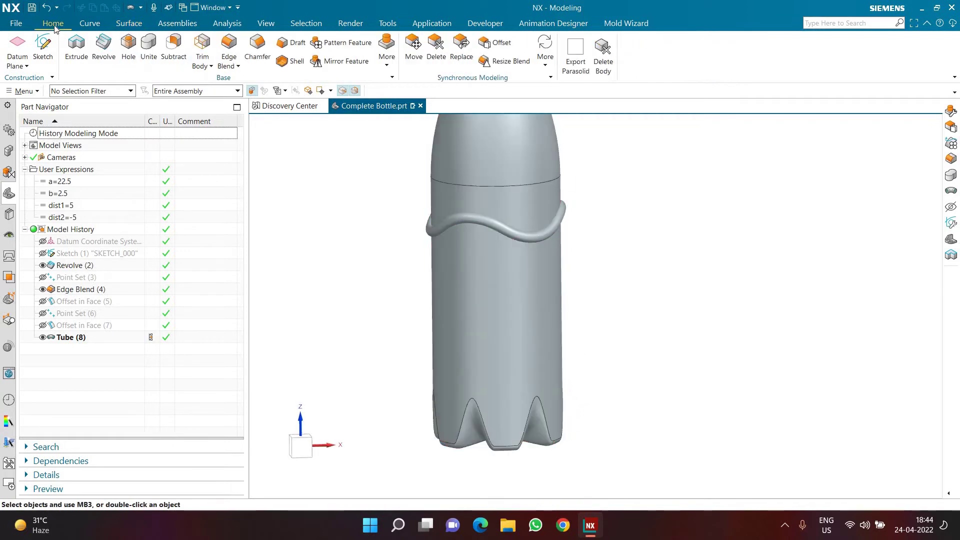
click(392, 65)
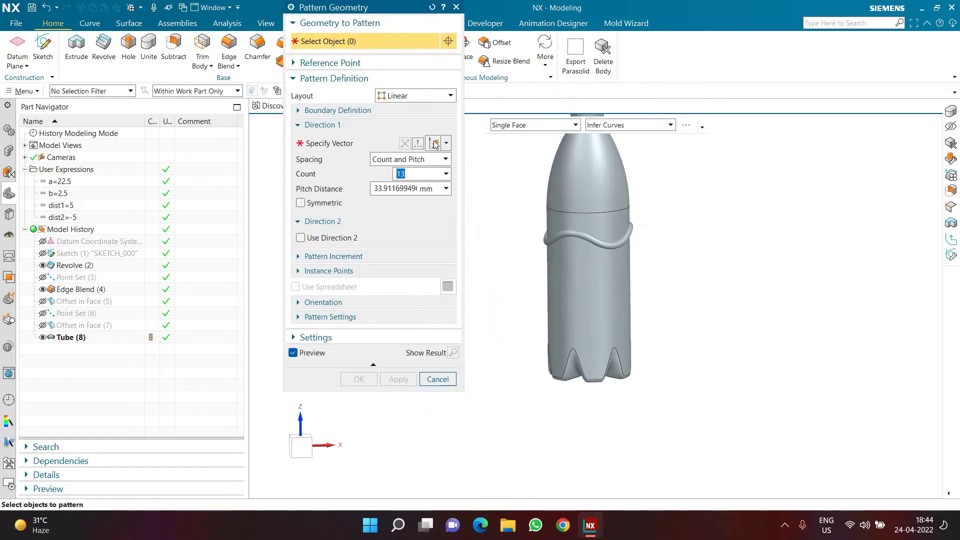
scroll(553, 240, up, 2)
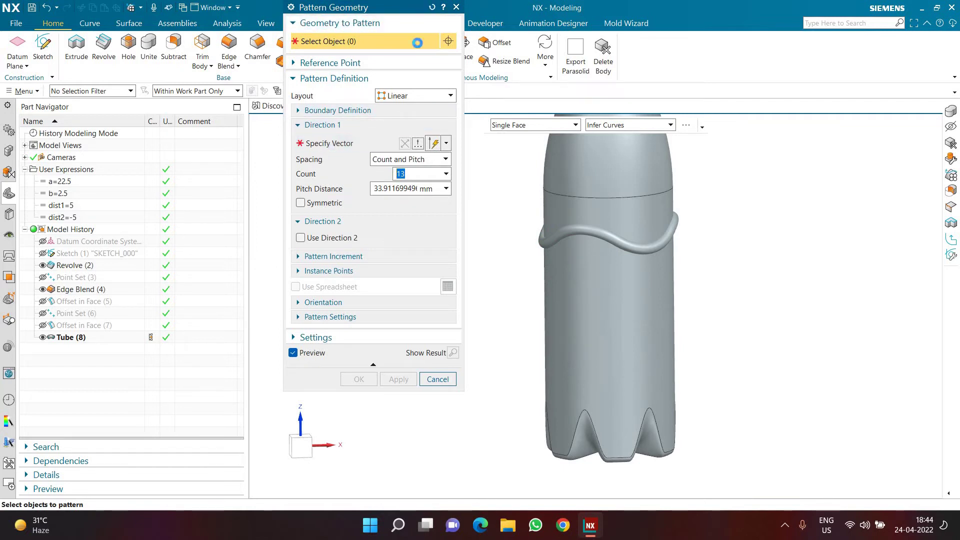
click(432, 7)
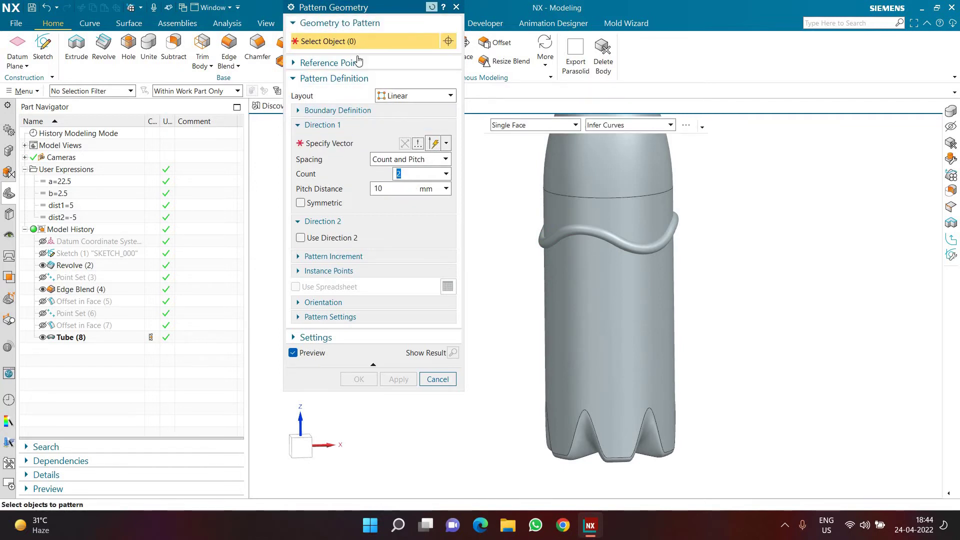
click(538, 255)
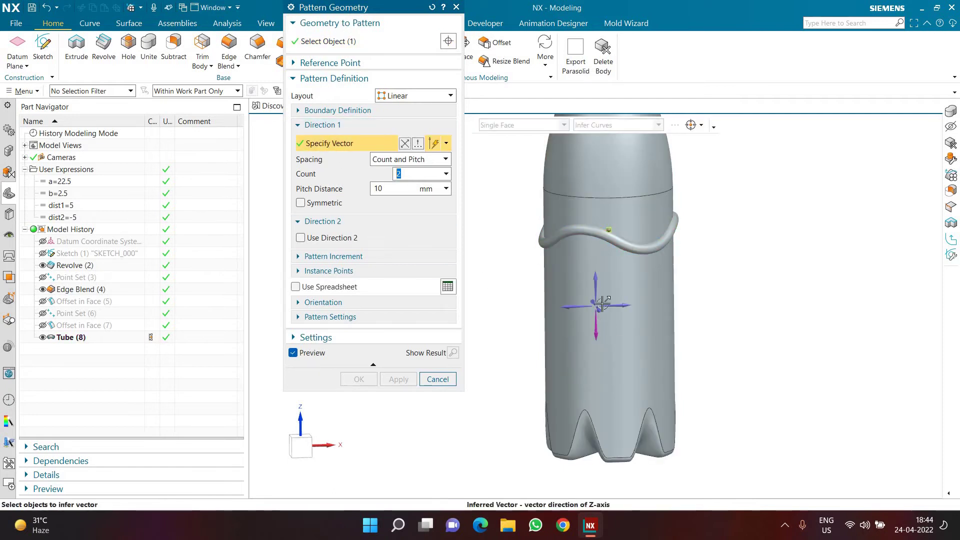
click(597, 336)
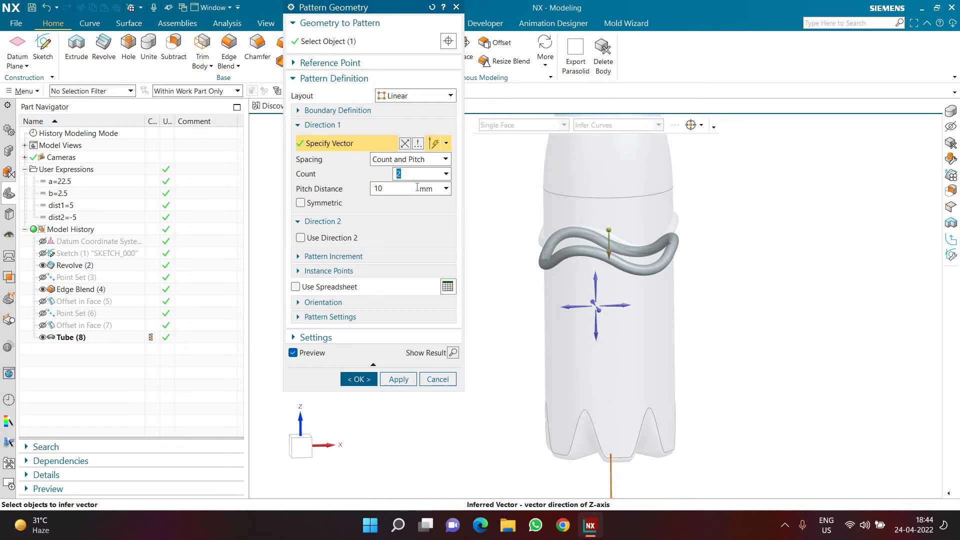
Try a count of 8 for the linear tube pattern and inspect the preview near the bottle's base.
middle_drag(503, 232, 503, 240)
key(F8)
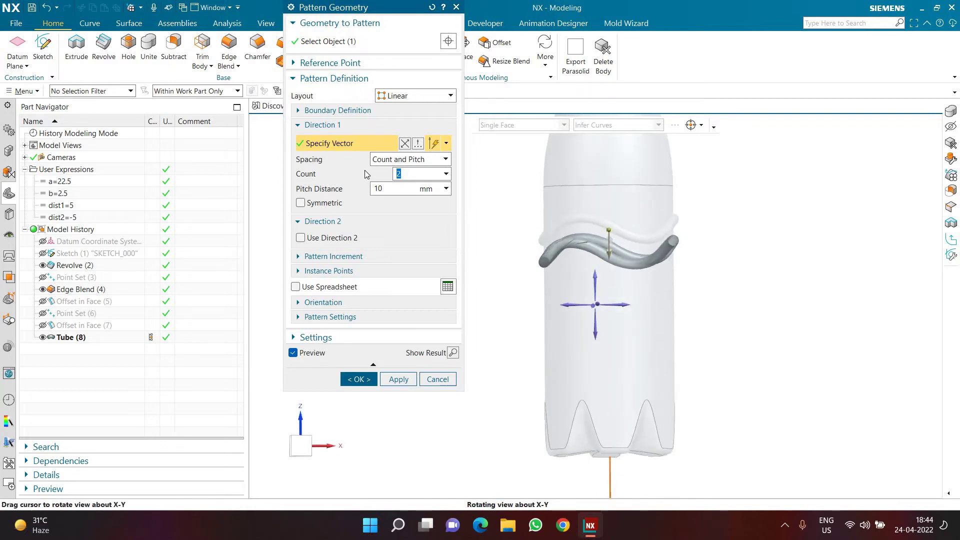
scroll(634, 248, up, 3)
key(ctrl+f)
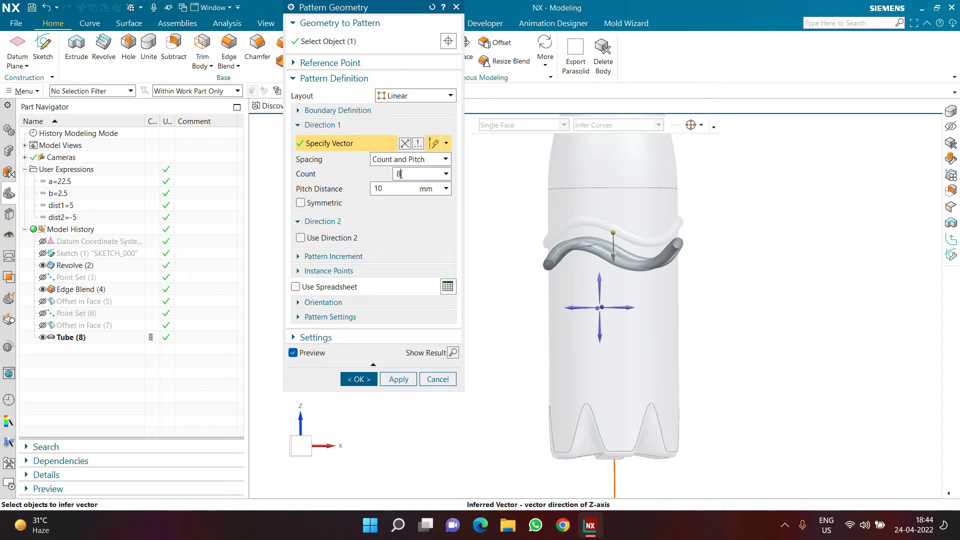
key(Return)
middle_drag(680, 403, 645, 413)
scroll(634, 412, up, 5)
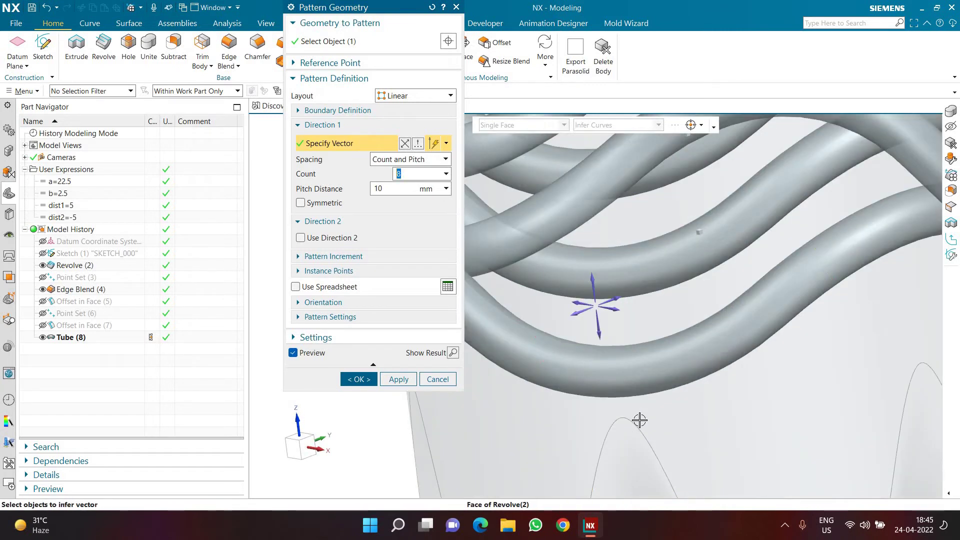
scroll(638, 418, down, 5)
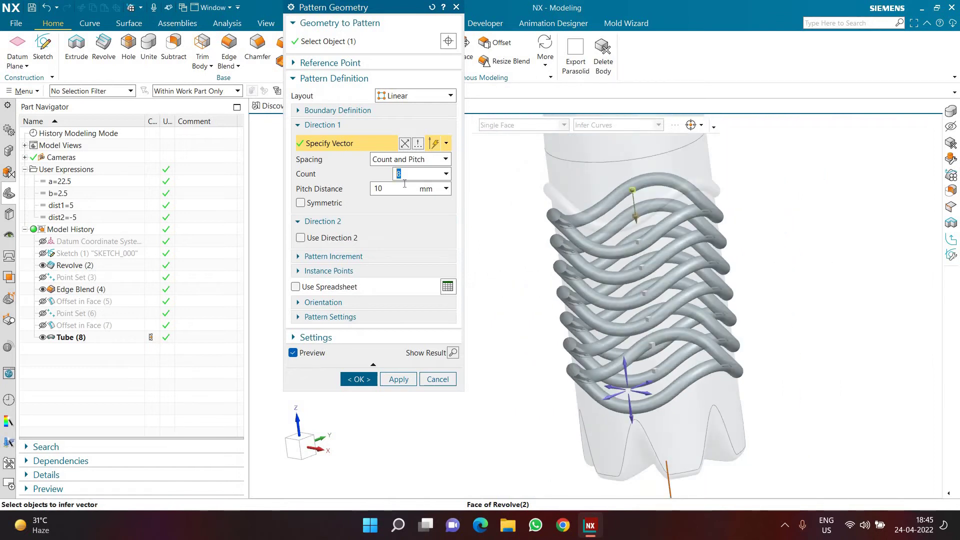
Set the tube pattern's count to 7 and its pitch distance to 11 mm.
key(Return)
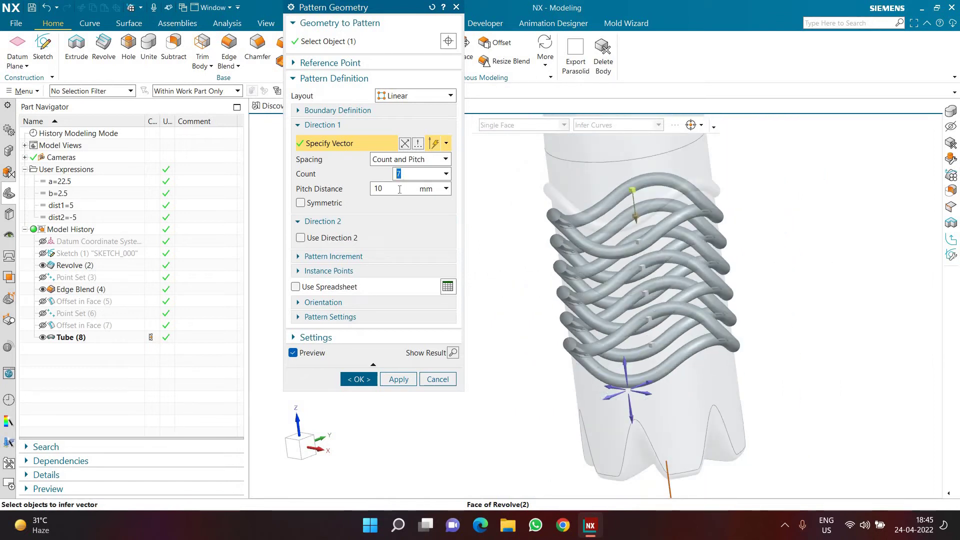
key(Tab)
text(11)
key(Return)
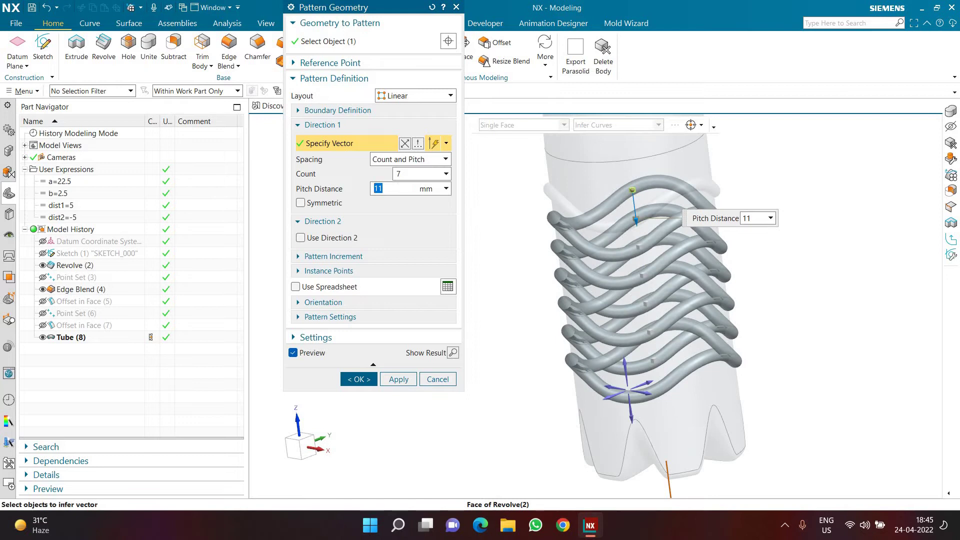
Try a 12 mm pitch distance, return it to 11 mm, and create the linear pattern of tubes.
text(12)
key(Return)
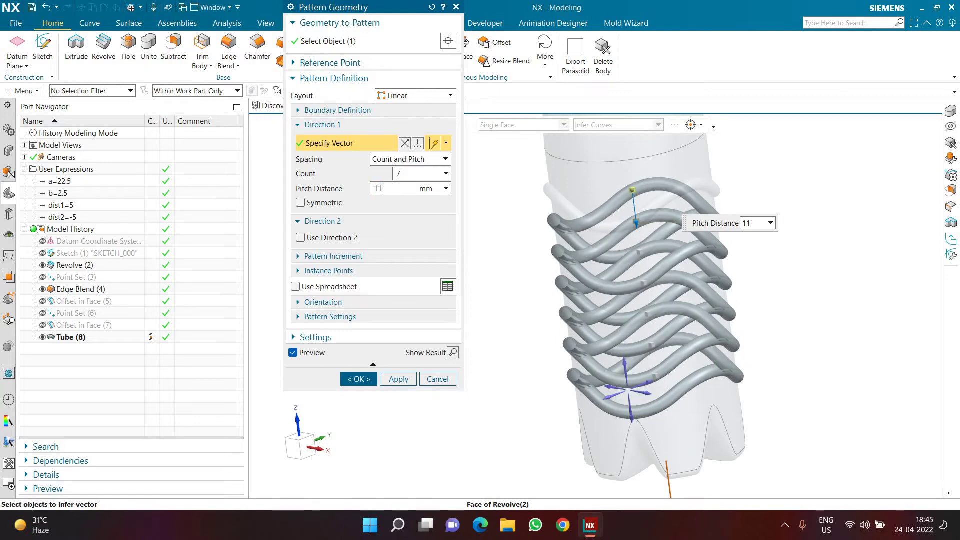
text(11)
key(Return)
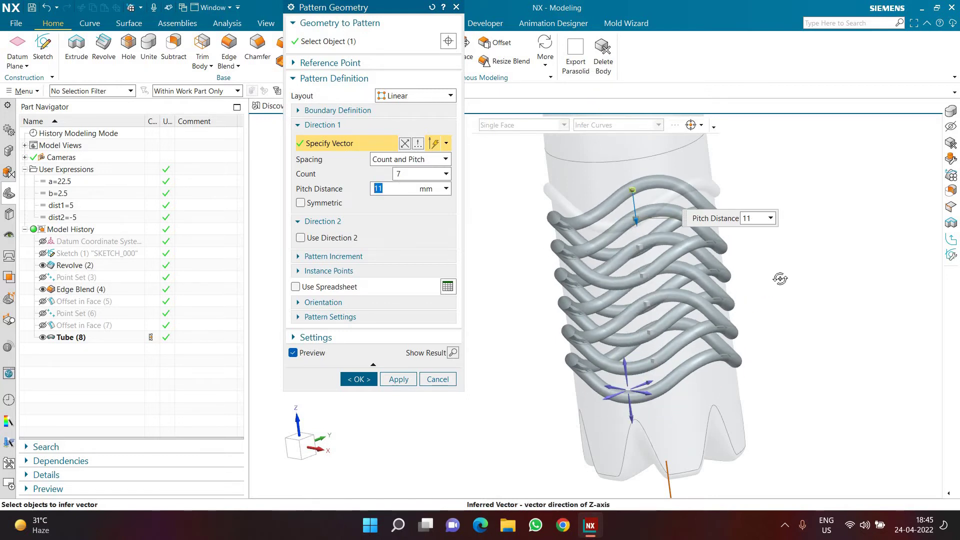
middle_click(774, 282)
middle_drag(805, 263, 634, 263)
scroll(635, 262, down, 3)
scroll(681, 249, up, 3)
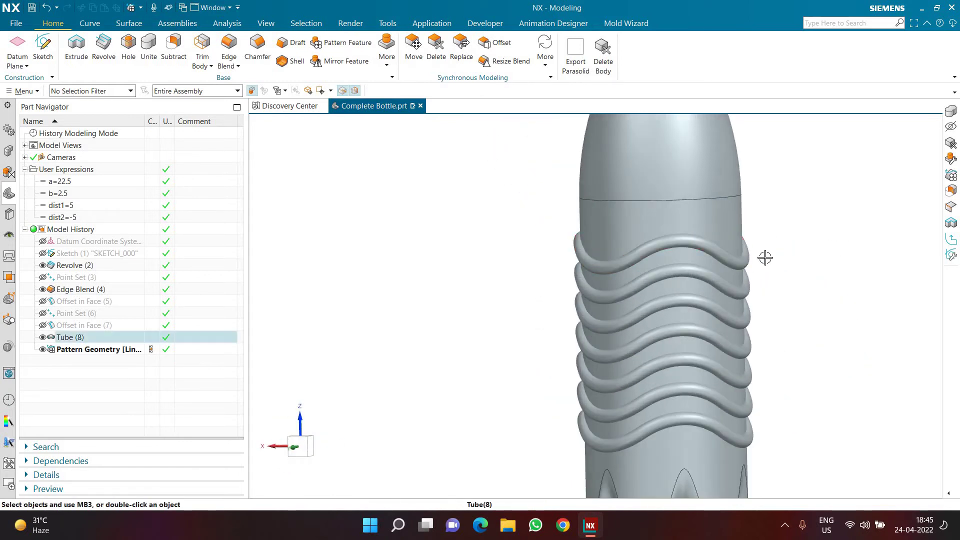
Subtract the original tube and all patterned tubes from the bottle body to cut wavy grooves.
click(173, 48)
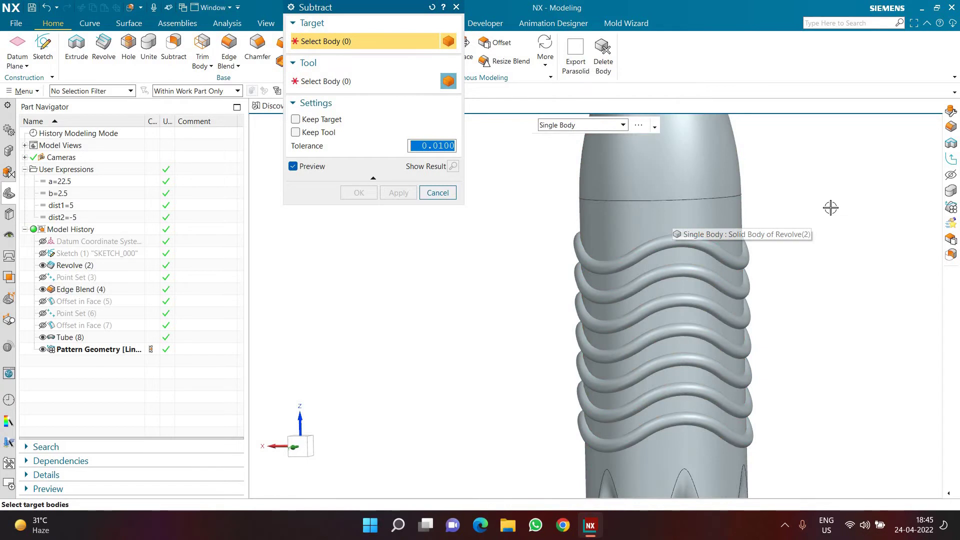
click(609, 177)
scroll(542, 199, down, 2)
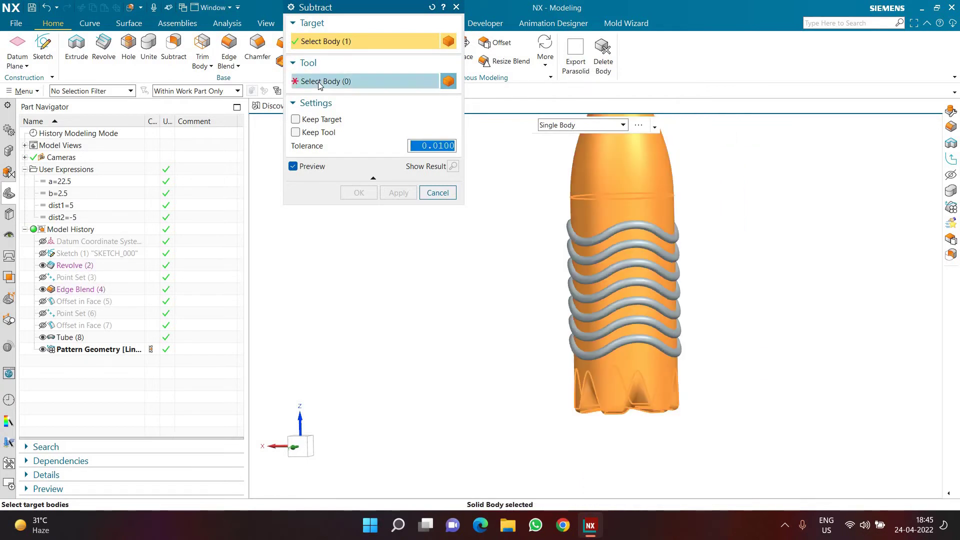
click(320, 82)
key(ctrl+a)
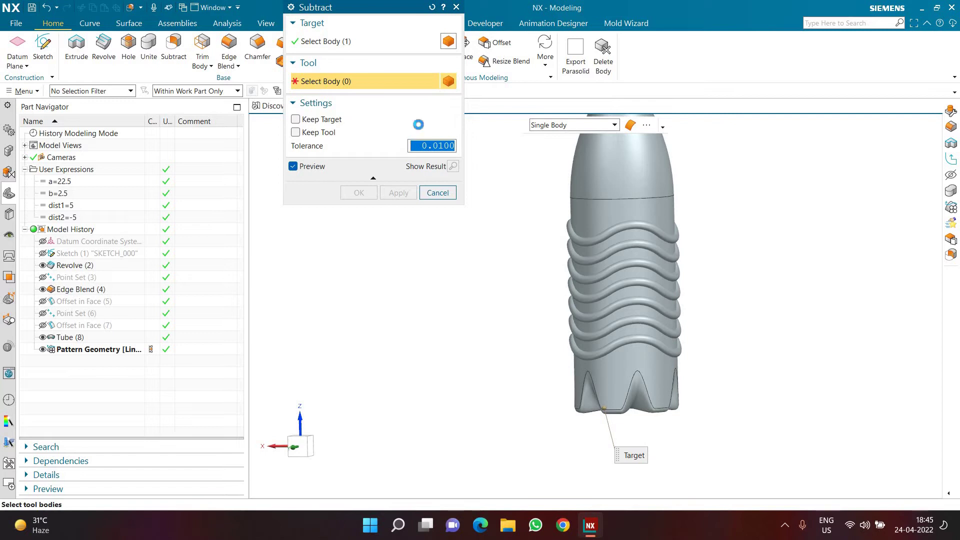
scroll(652, 249, up, 2)
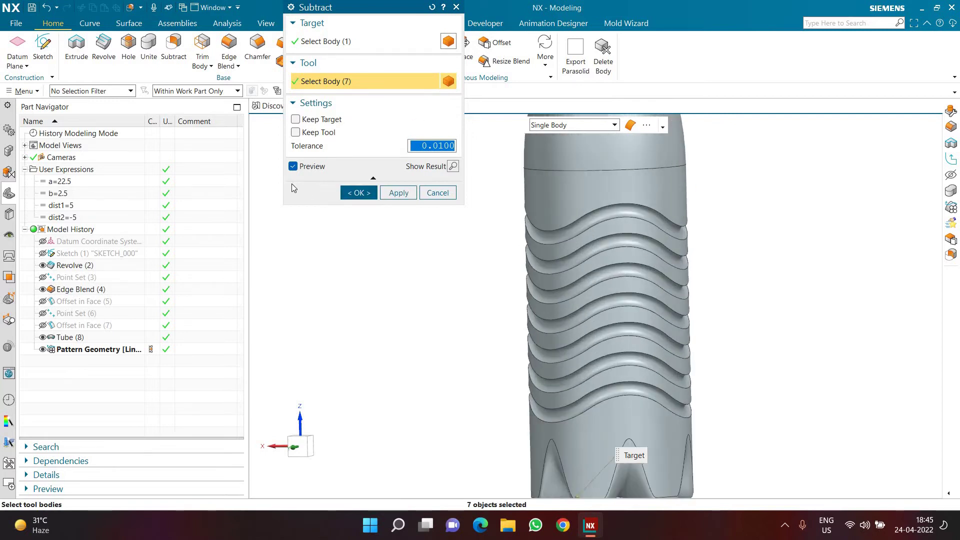
middle_click(397, 264)
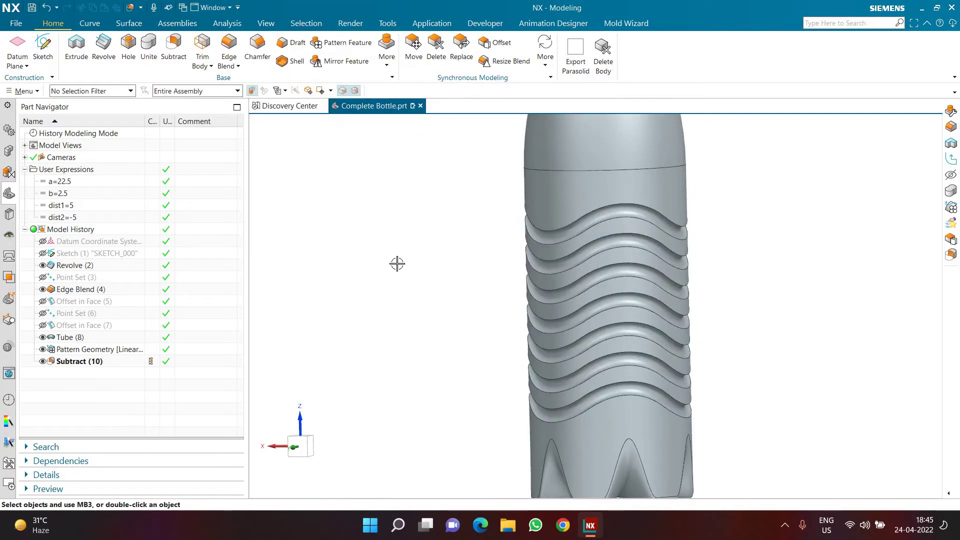
Edge-blend all feature intersection edges of the groove subtraction with a 3 mm circular radius.
click(228, 49)
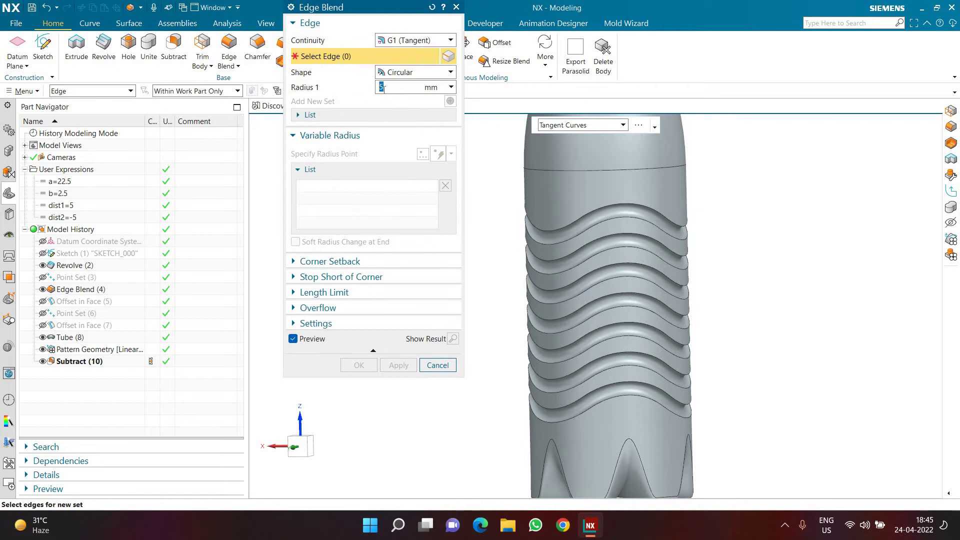
click(580, 125)
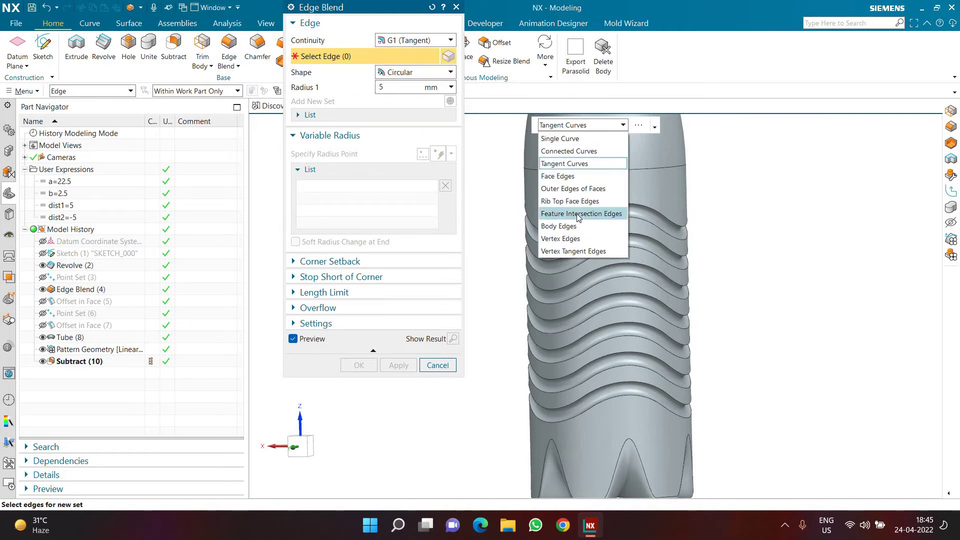
click(577, 212)
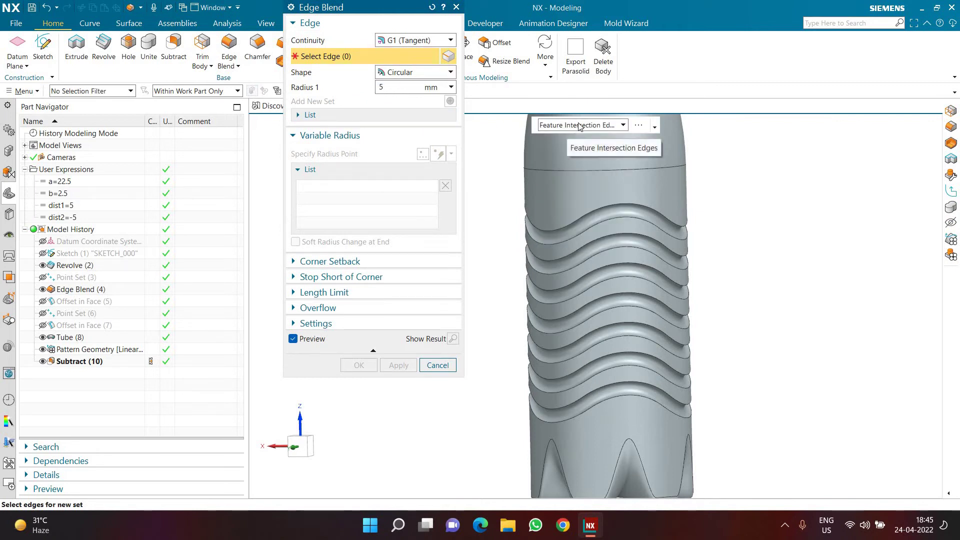
click(576, 126)
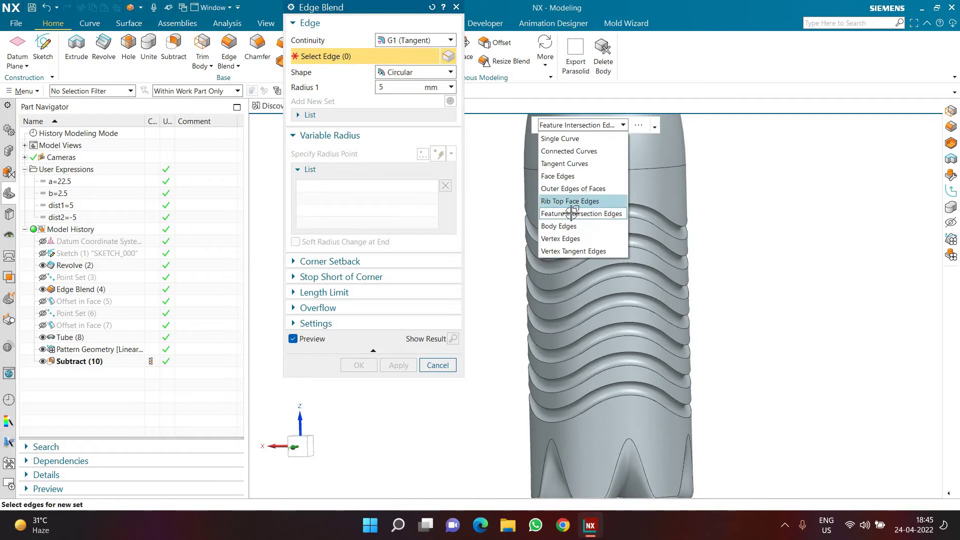
click(575, 212)
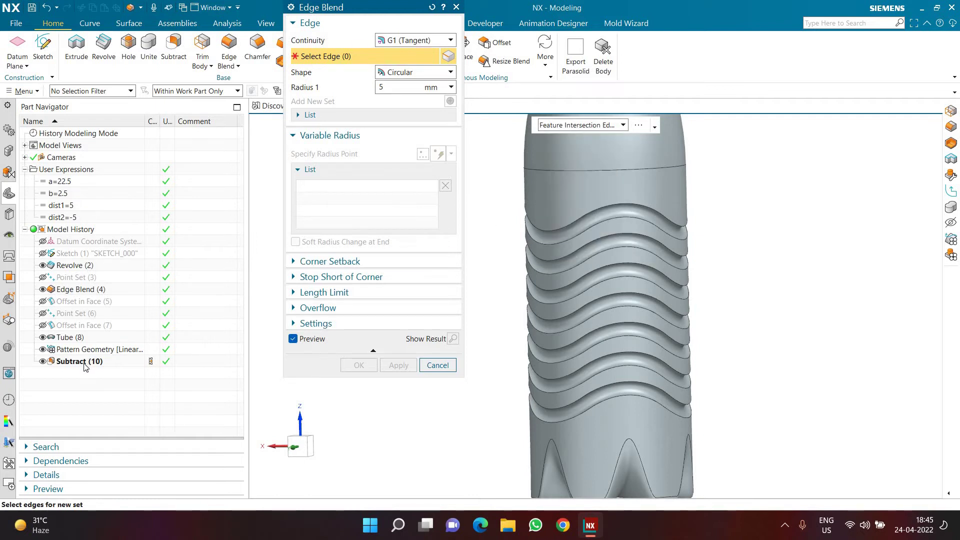
click(82, 361)
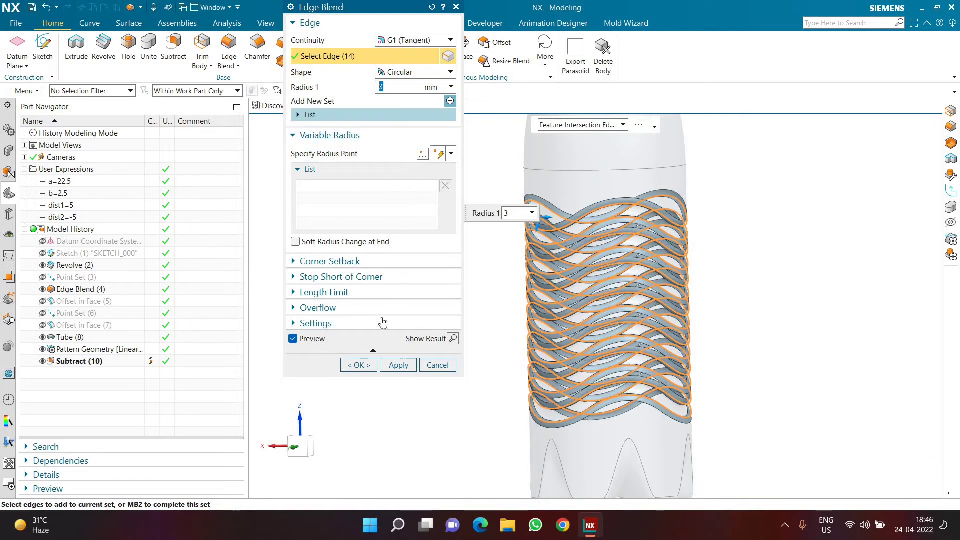
click(359, 365)
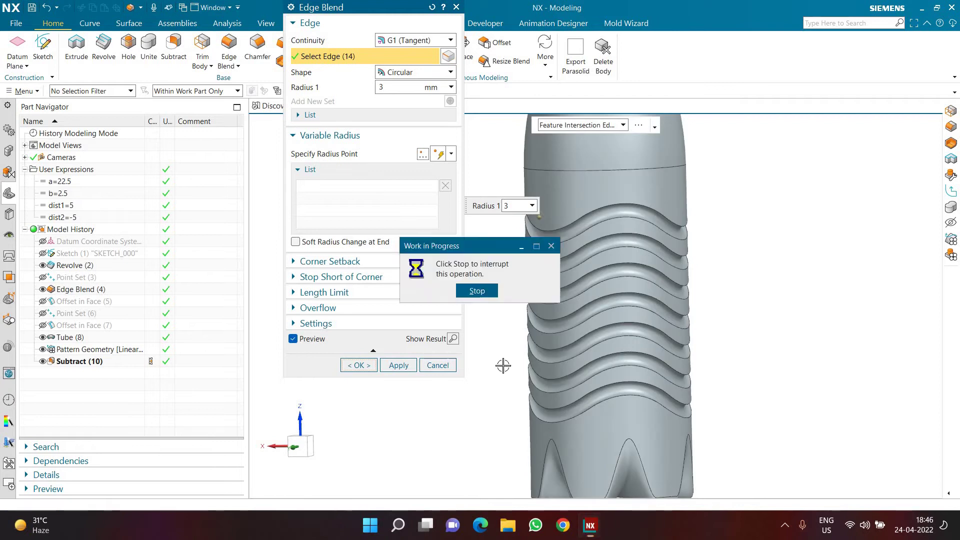
scroll(496, 343, down, 2)
scroll(512, 295, up, 3)
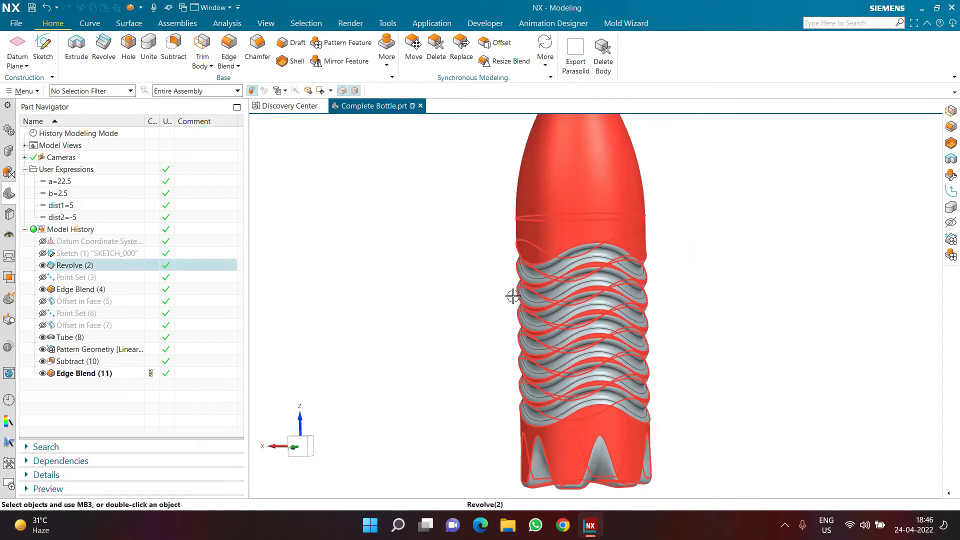
scroll(473, 287, down, 2)
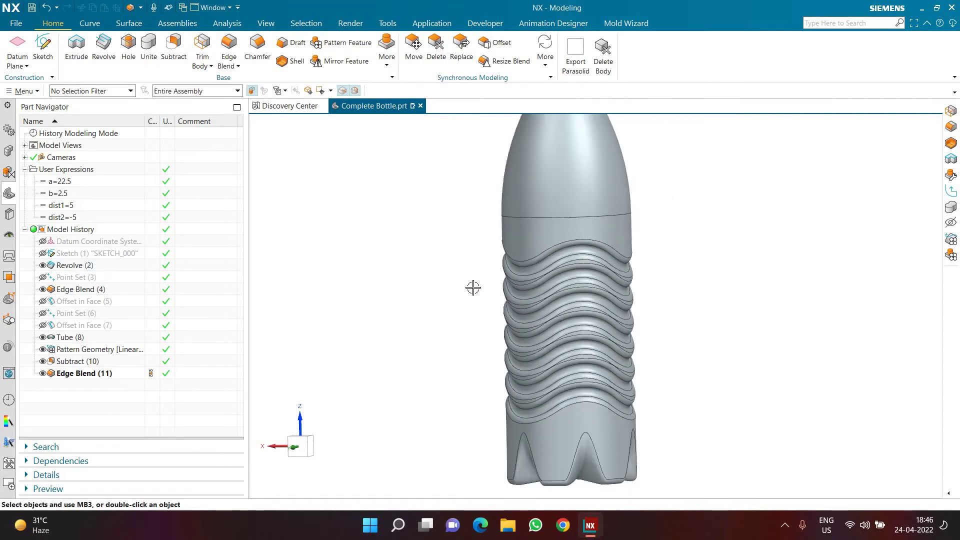
Change the radius of the groove edge blend to 2 mm.
double_click(109, 374)
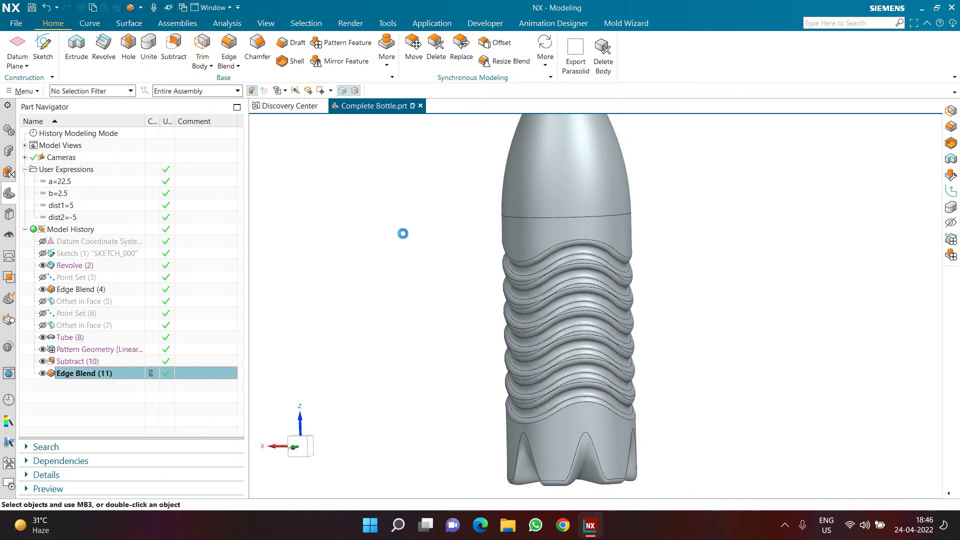
text(2)
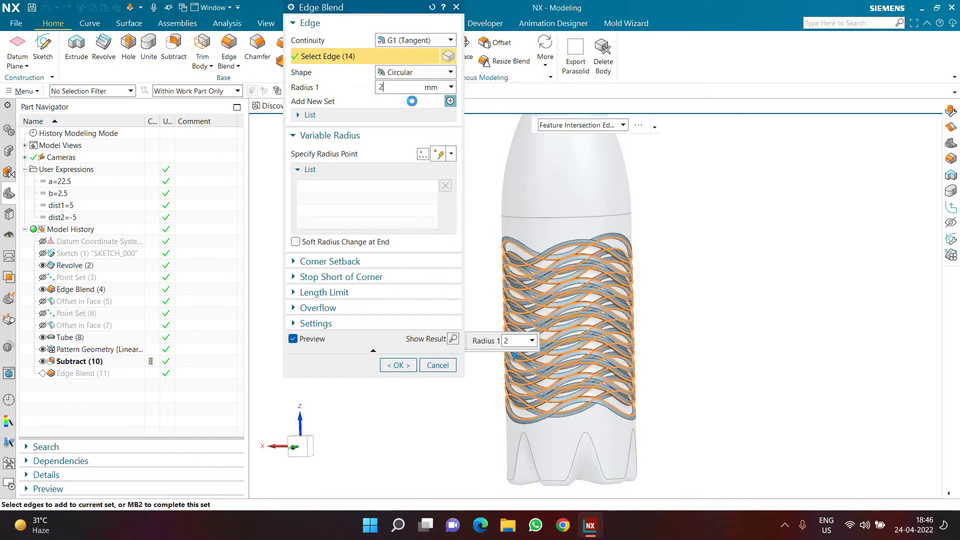
key(Return)
key(Return)
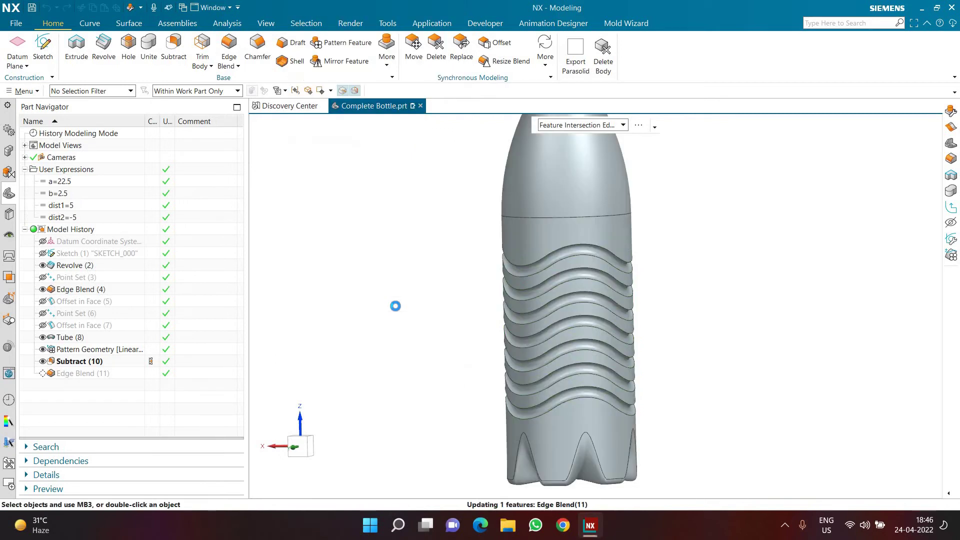
scroll(430, 302, down, 1)
scroll(672, 267, up, 2)
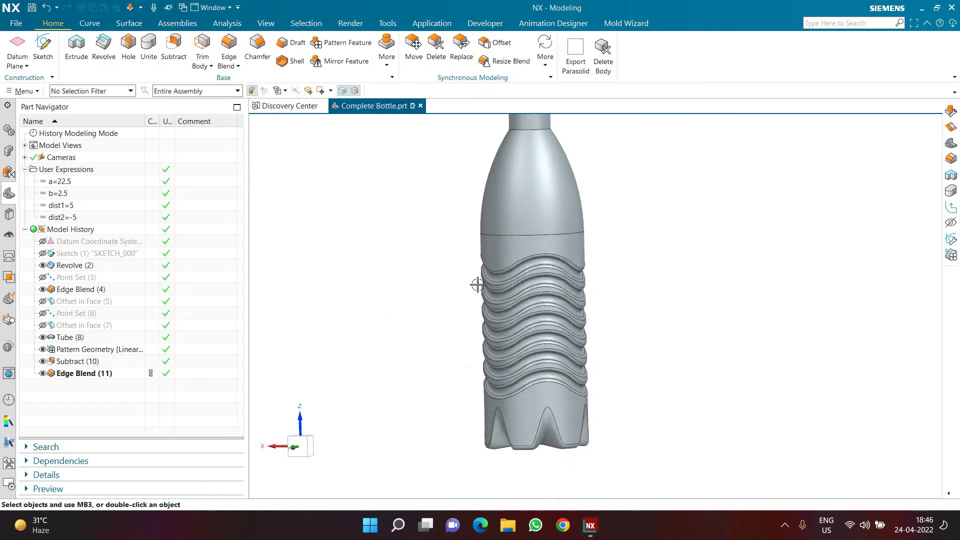
scroll(471, 295, up, 1)
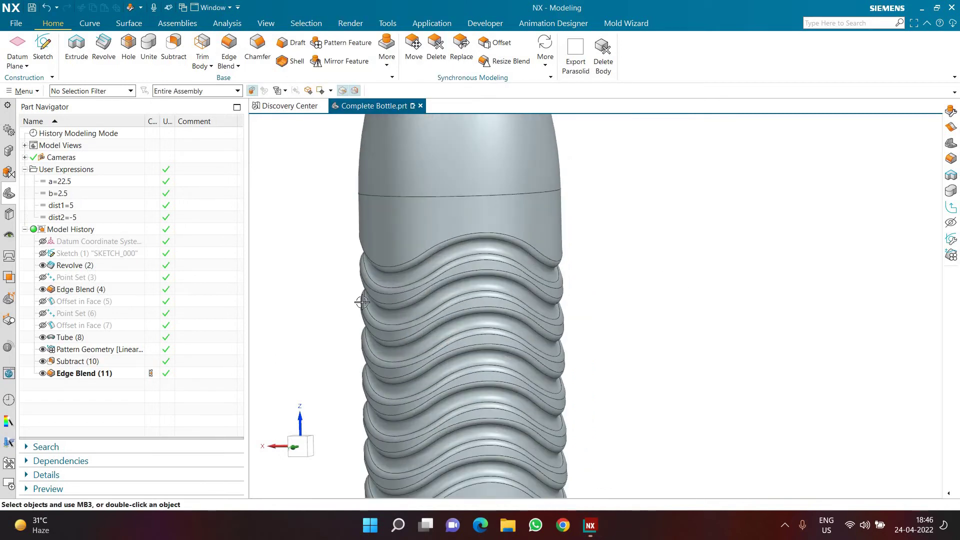
Set the user expressions dist1 to 3 and dist2 to -2, and inspect the reshaped grooves around the bottle.
double_click(83, 205)
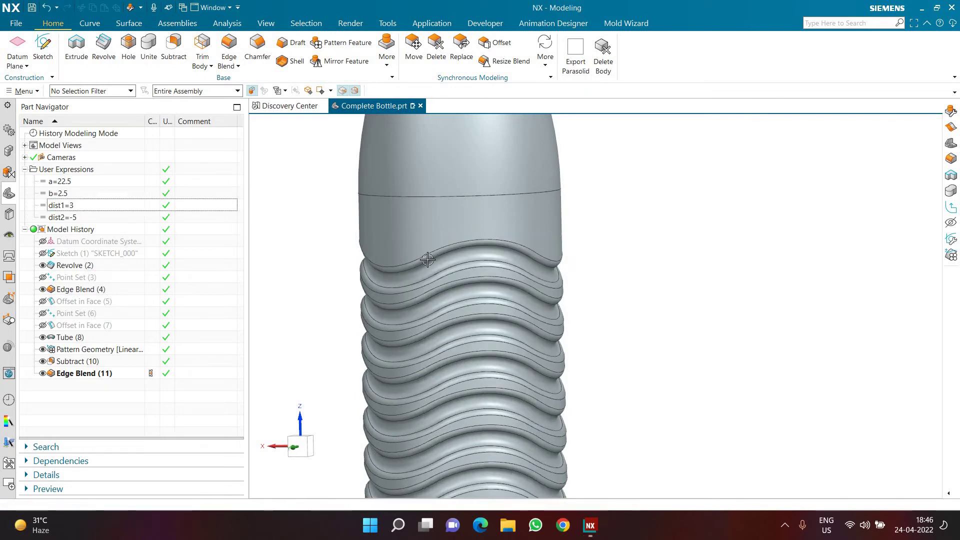
double_click(95, 218)
text(-2)
key(Return)
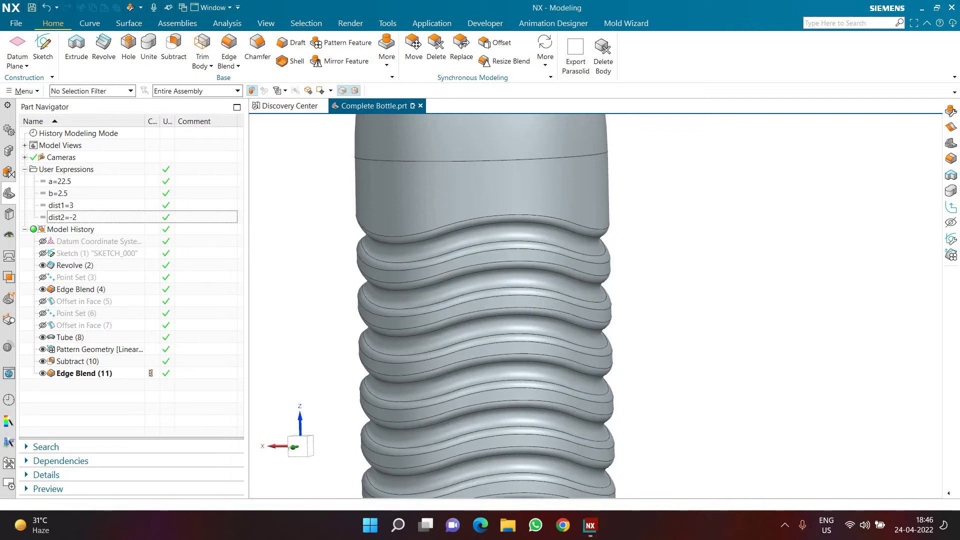
scroll(536, 320, down, 4)
shift+middle_drag(431, 321, 522, 345)
scroll(471, 325, up, 1)
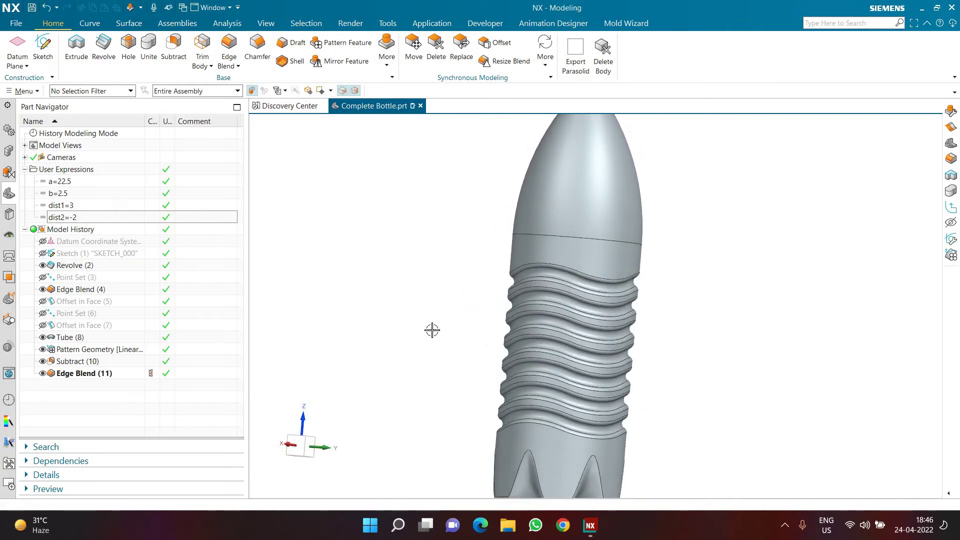
scroll(458, 306, down, 3)
middle_drag(484, 305, 501, 245)
scroll(501, 244, up, 2)
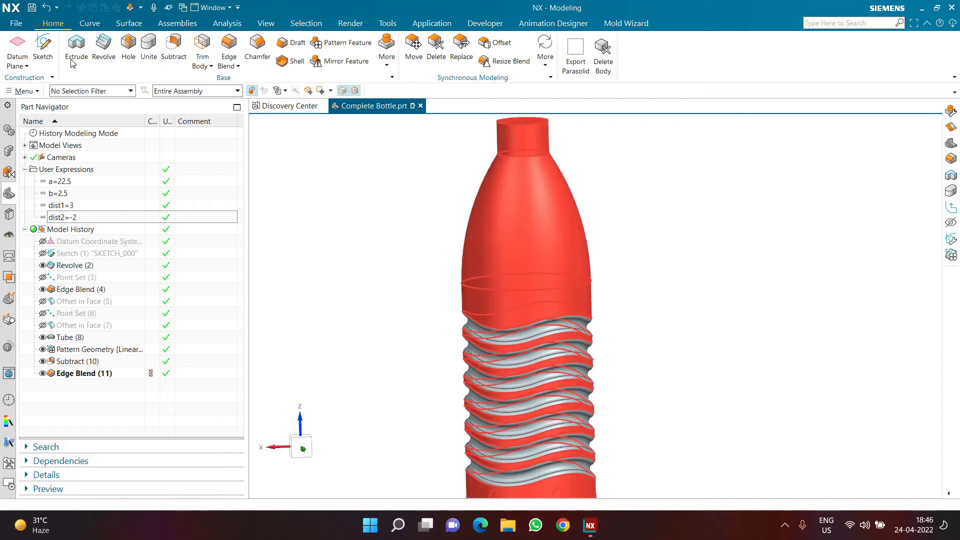
Create a sketch on the vertical YZ principal plane and draw a diagonal line about 51 mm long across the bottle's shoulder.
click(43, 50)
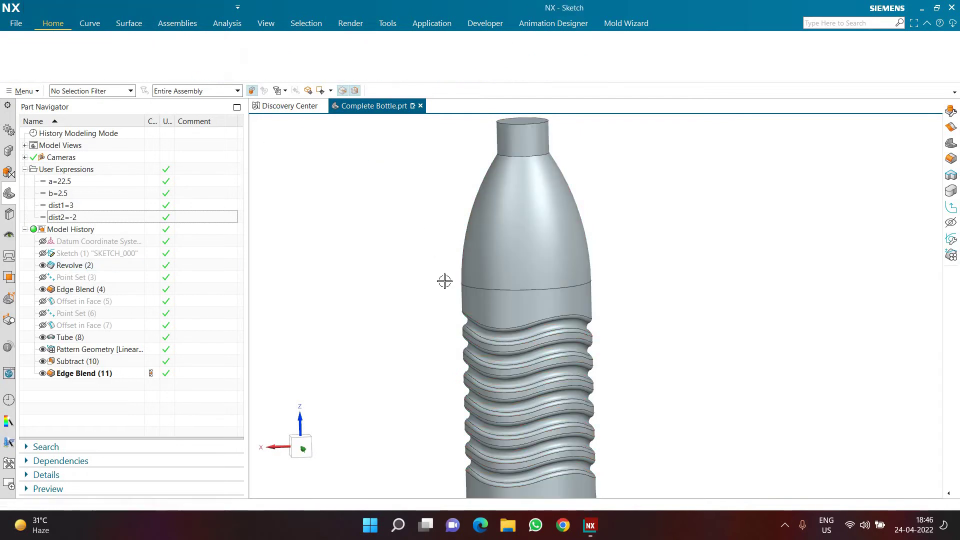
click(476, 383)
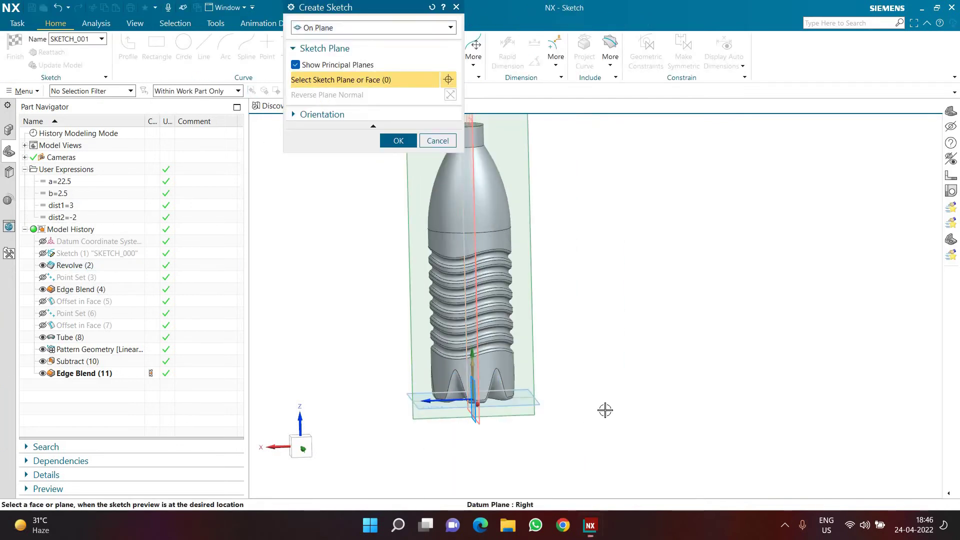
middle_click(587, 416)
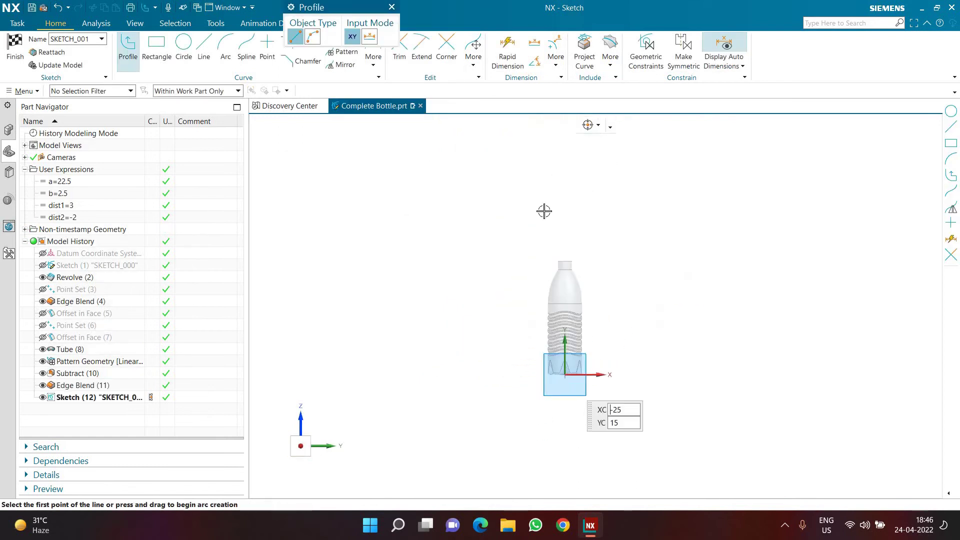
key(l)
click(519, 249)
click(634, 376)
key(Escape)
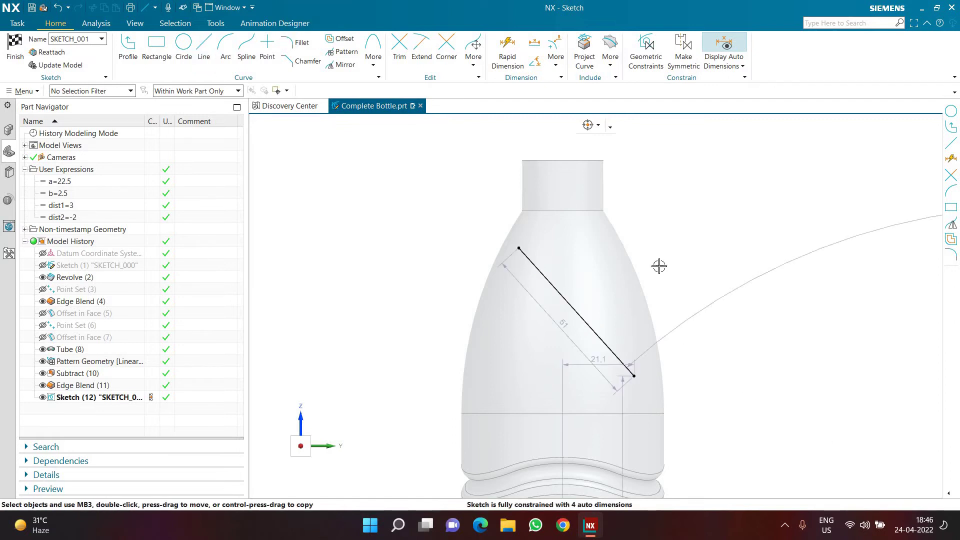
Dimension the line's upper endpoint vertically 10 mm below the edge where the neck meets the shoulder.
click(585, 58)
click(507, 55)
click(518, 247)
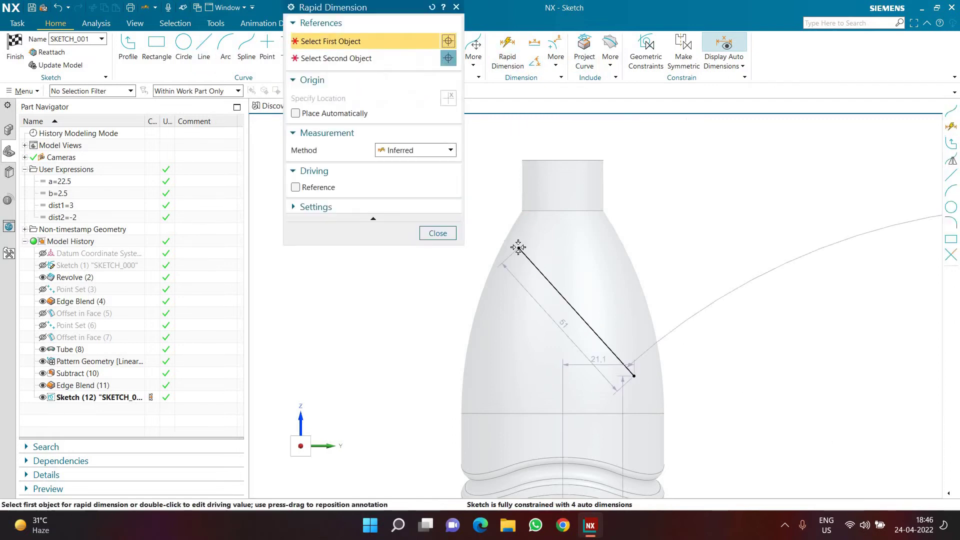
click(539, 212)
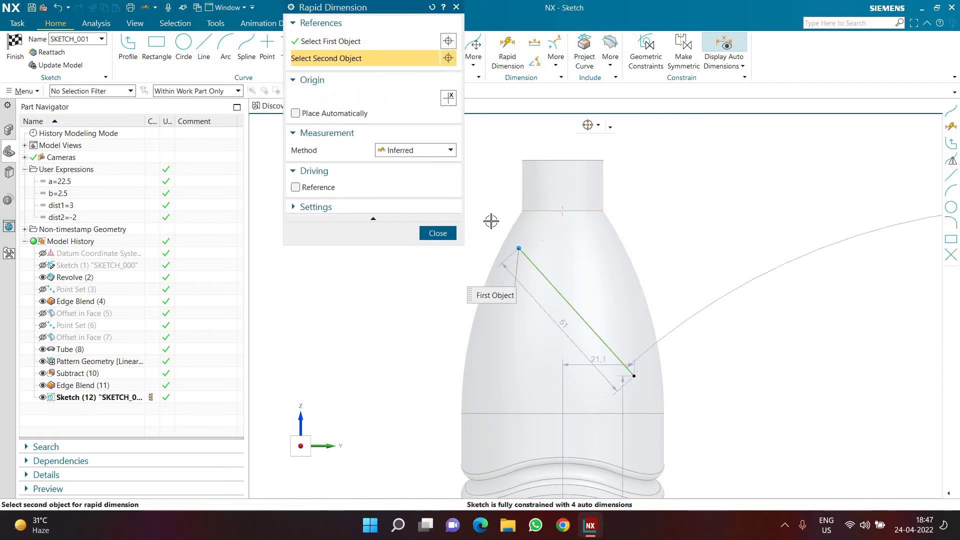
click(634, 241)
text(10)
key(Return)
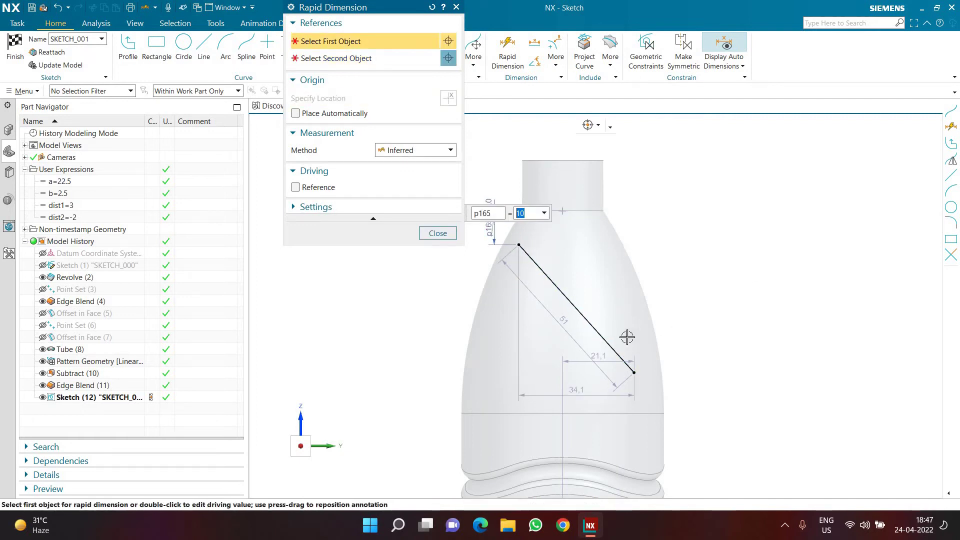
Dimension the line's lower endpoint vertically 10 mm above the shoulder's lower edge.
click(619, 417)
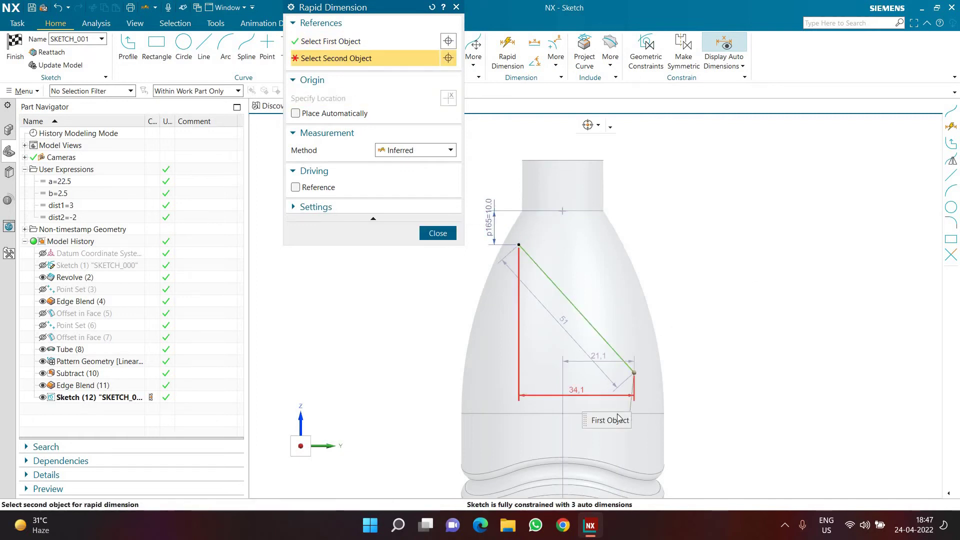
click(564, 414)
click(709, 388)
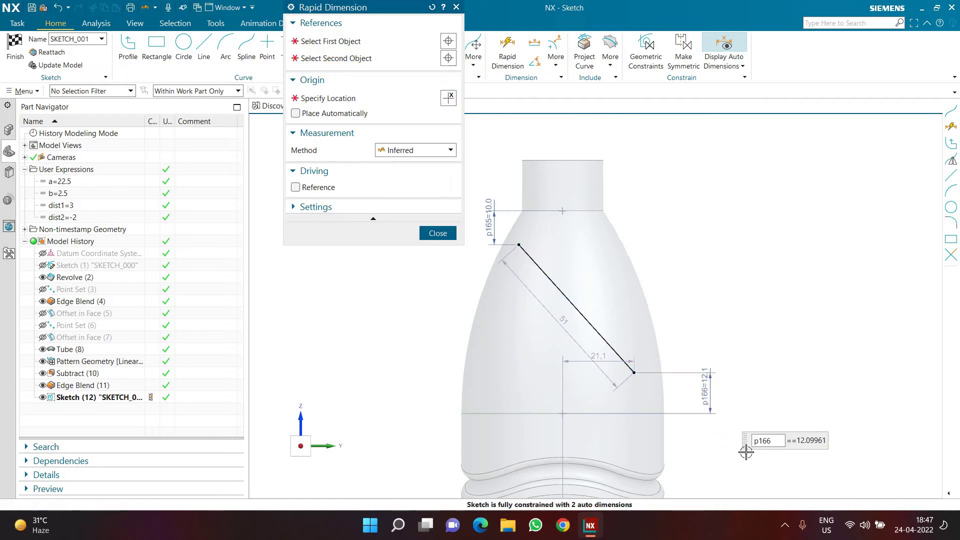
key(Return)
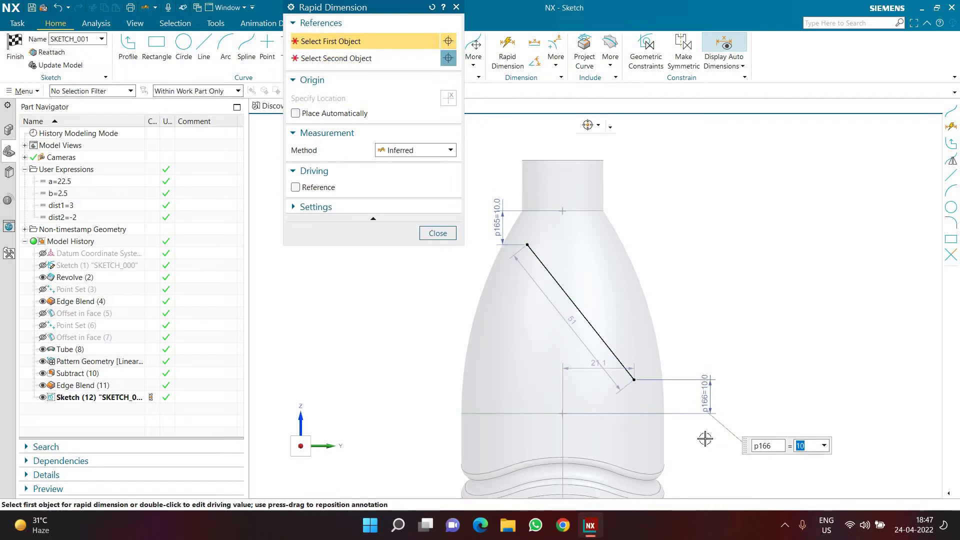
Dimension the line's upper endpoint horizontally 10 mm from the center point of the neck edge.
click(529, 242)
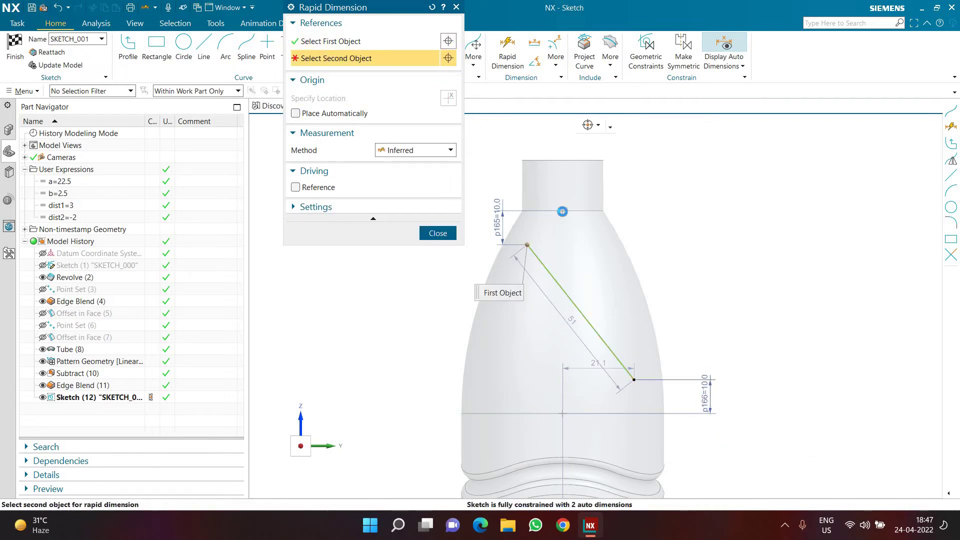
click(562, 211)
click(559, 144)
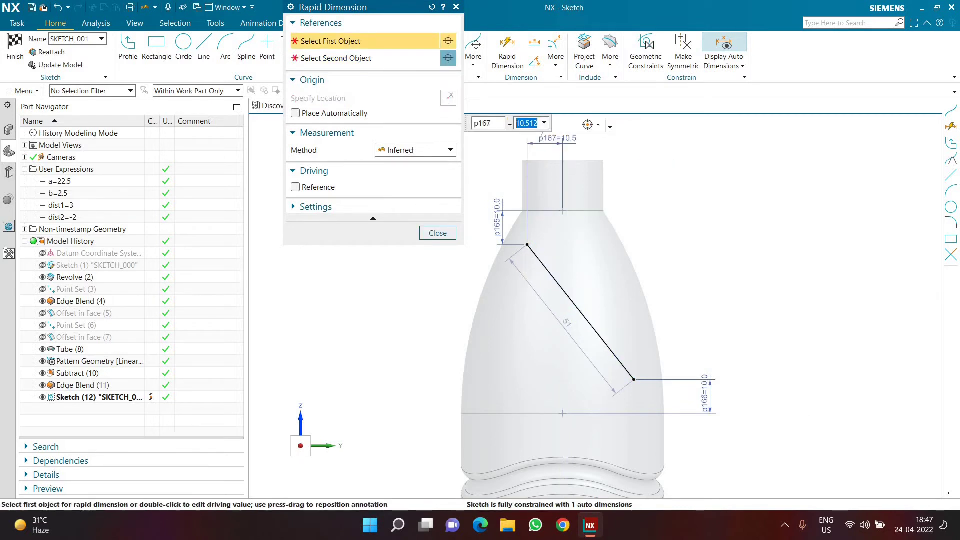
text(10)
key(Return)
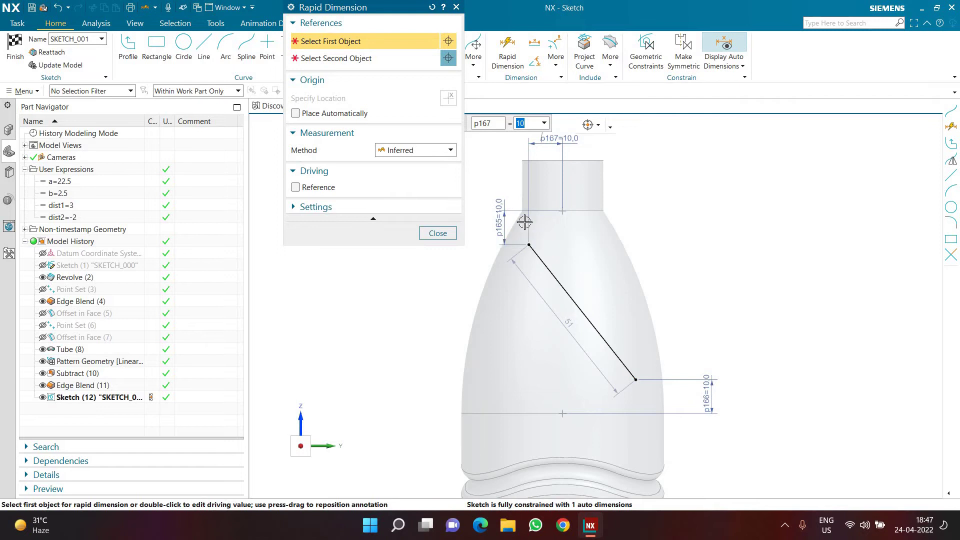
key(Escape)
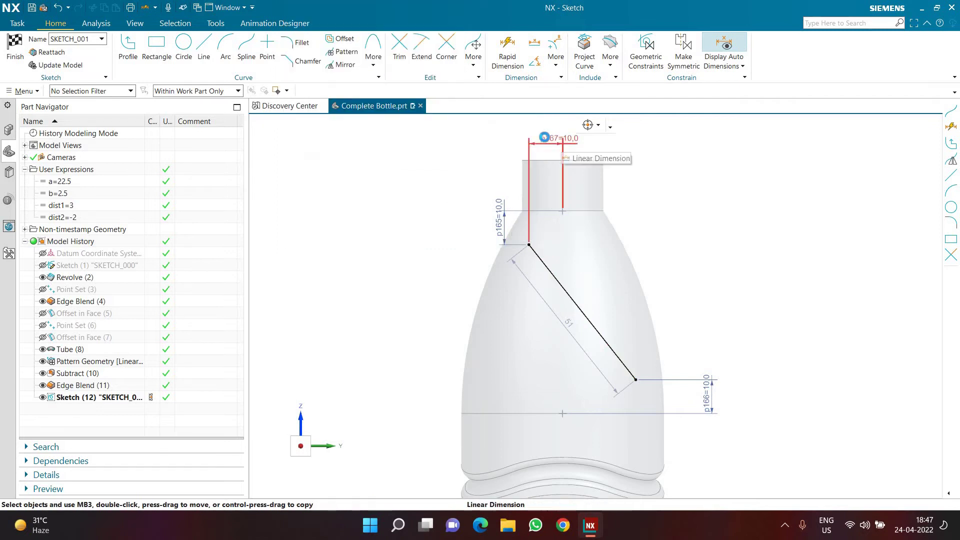
Change the horizontal dimension of the line's upper endpoint to 15 mm.
double_click(544, 137)
text(15)
key(Return)
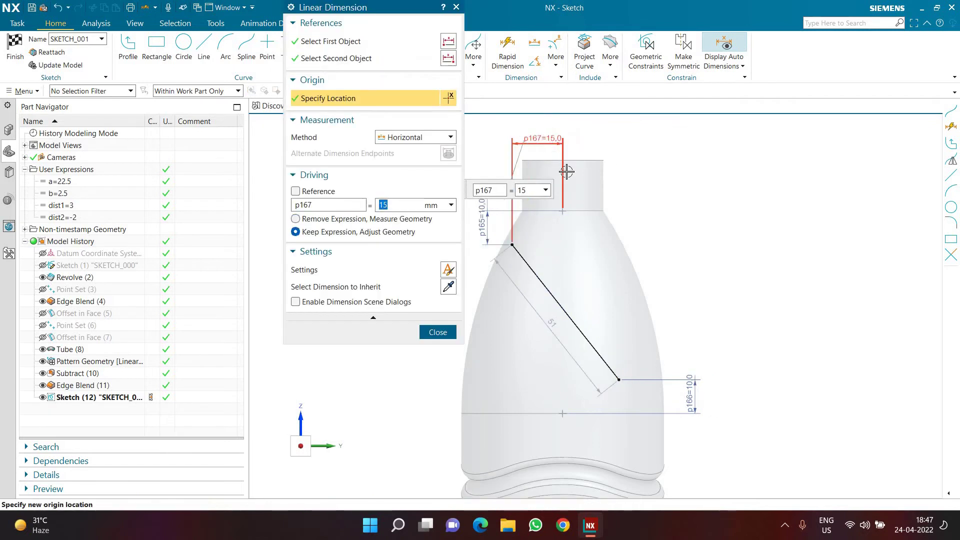
Dimension the line's lower endpoint horizontally 25 mm from the center point of the shoulder's lower edge.
click(502, 61)
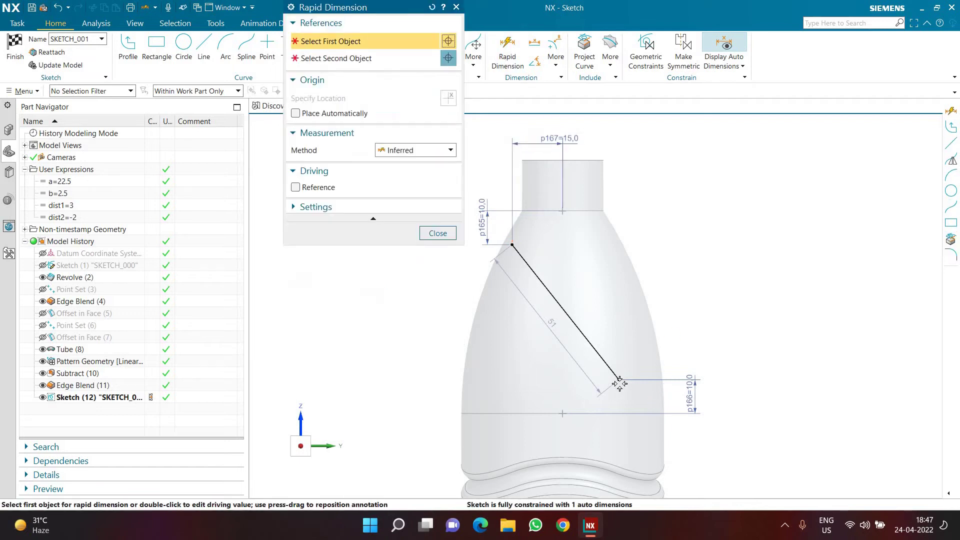
click(618, 381)
click(562, 413)
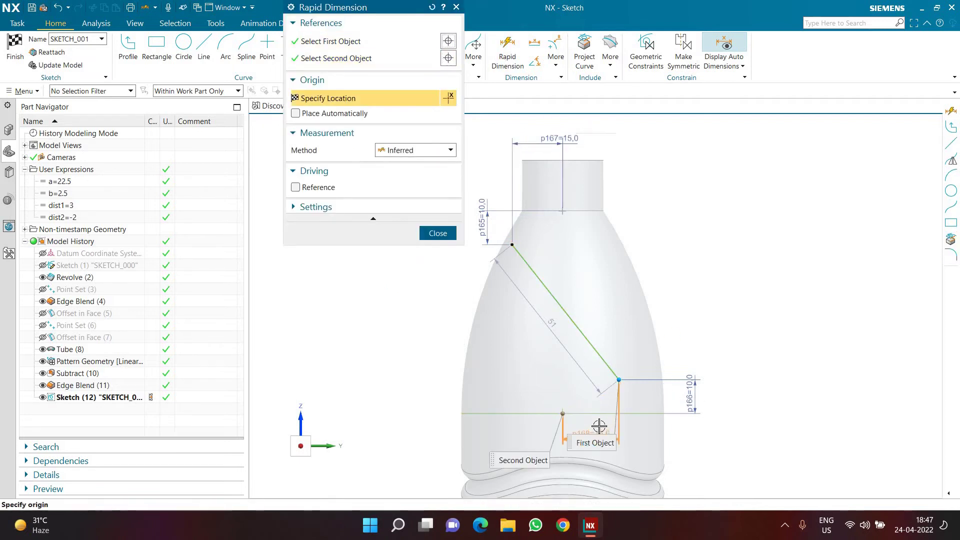
click(850, 450)
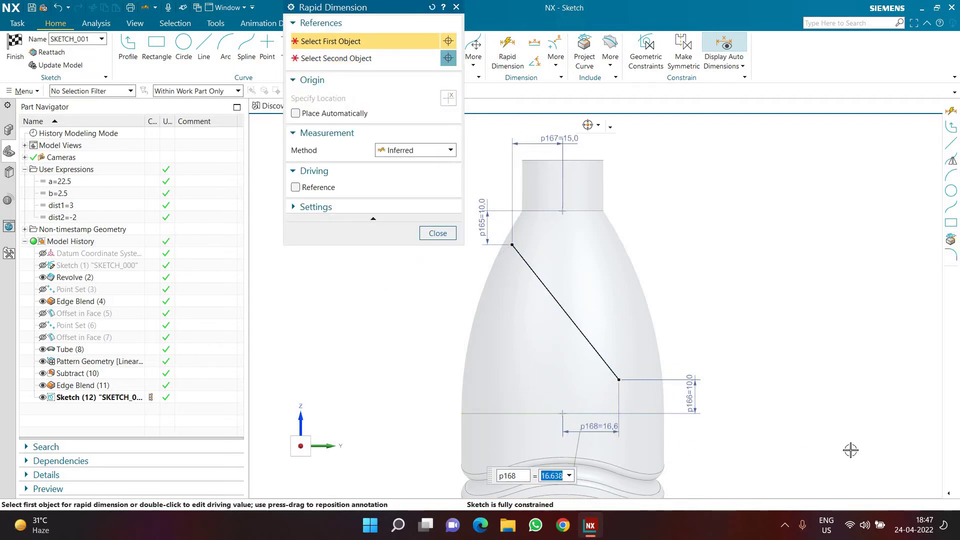
key(Return)
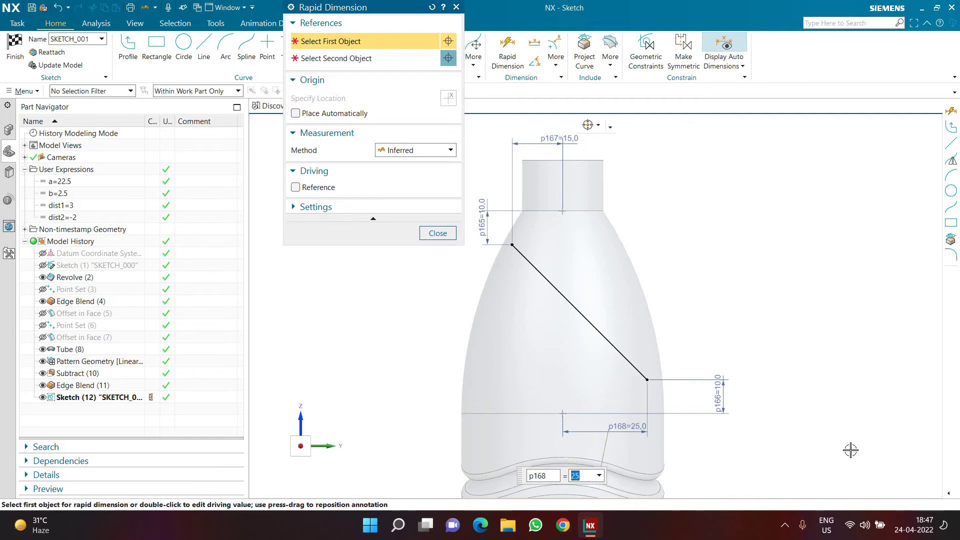
Try 30 mm and 28 mm for the lower endpoint's horizontal dimension, set it to 27 mm, and finish the sketch.
key(Return)
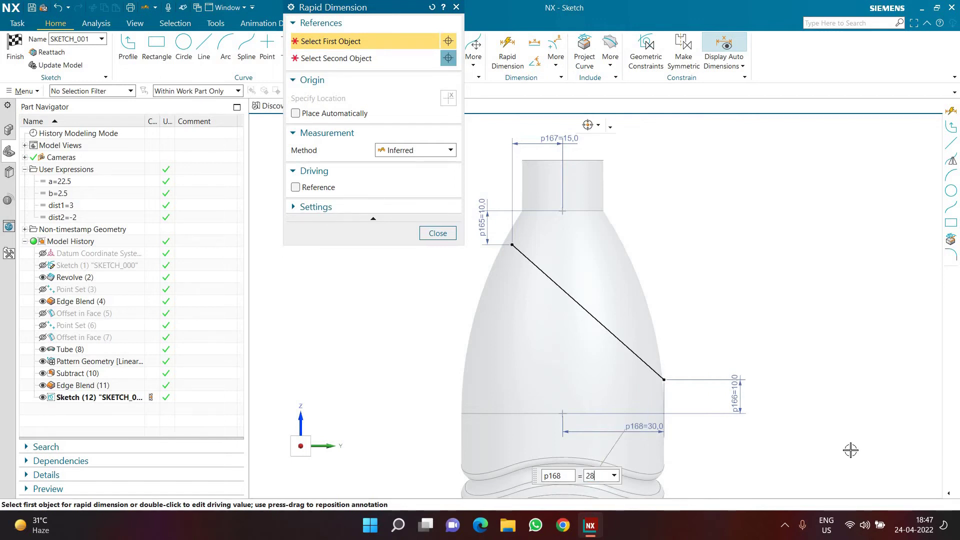
key(Return)
text(2)
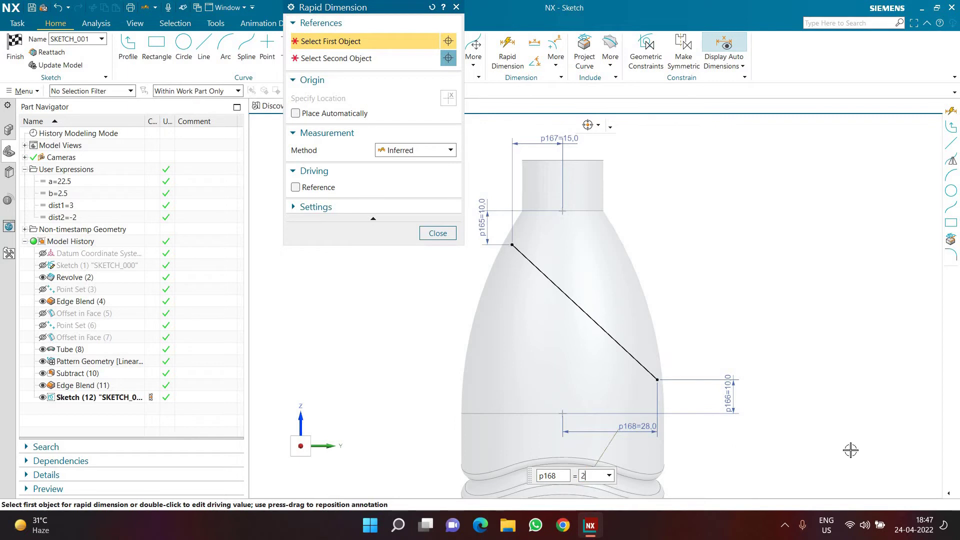
text(7)
key(Return)
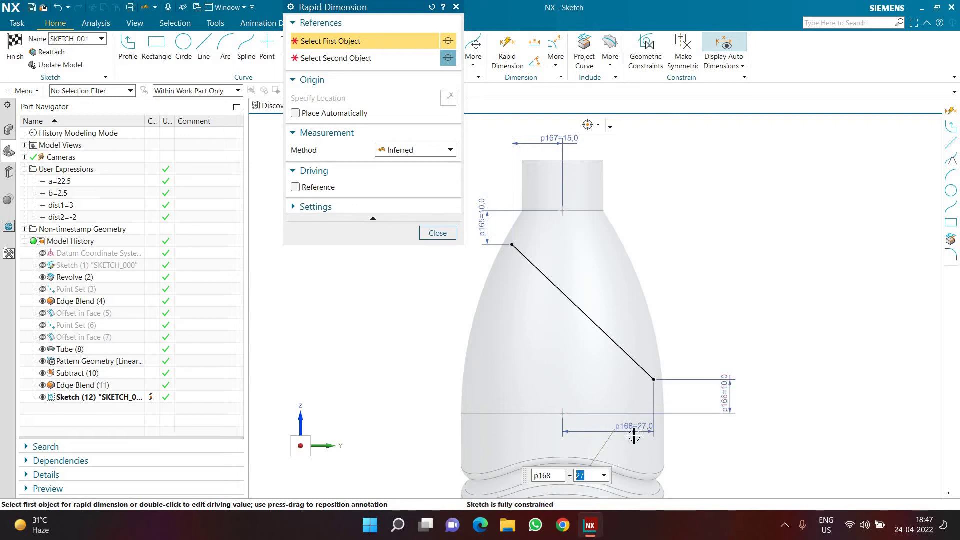
click(438, 233)
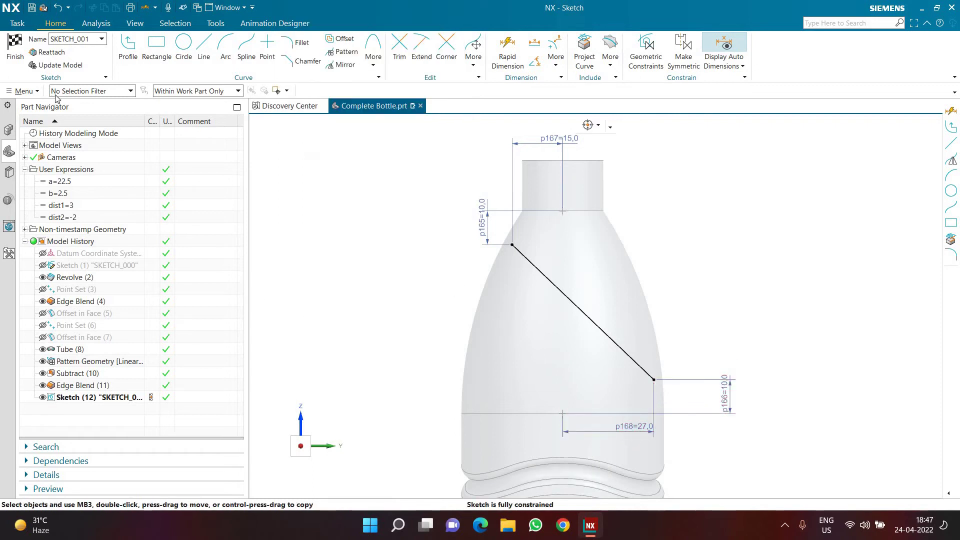
click(16, 61)
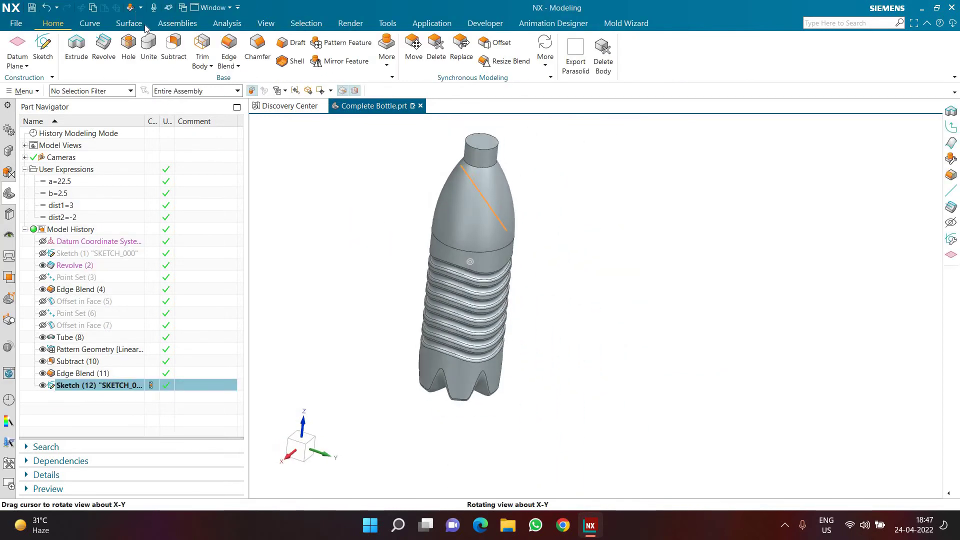
Set up a Project Curve of the diagonal sketch line onto the bottle's shoulder face, using Single Face selection.
click(126, 25)
click(90, 24)
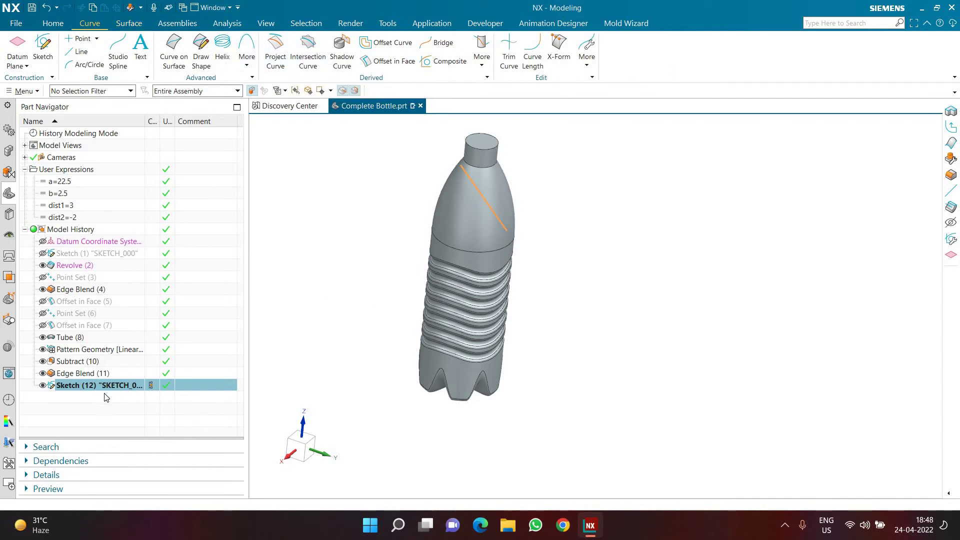
click(275, 60)
scroll(622, 279, down, 3)
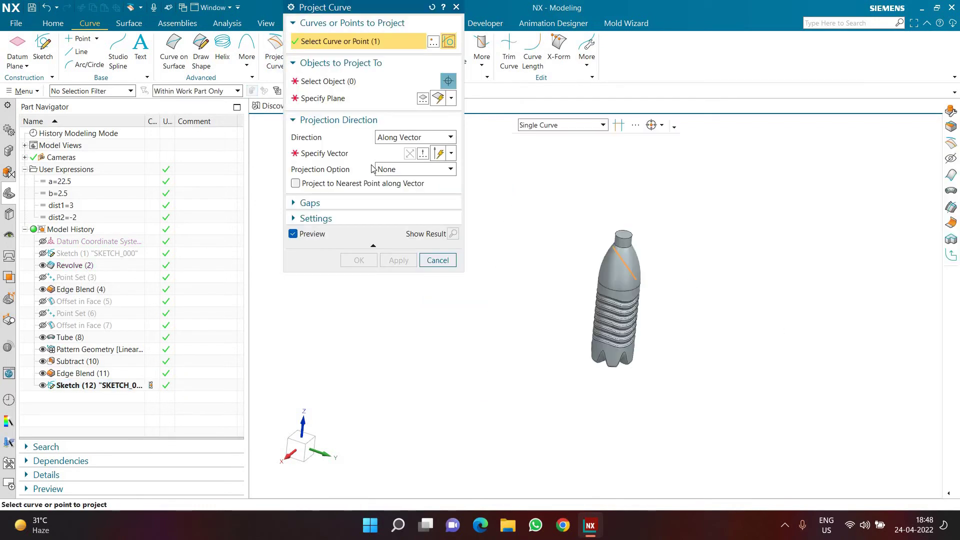
scroll(622, 279, up, 3)
click(331, 82)
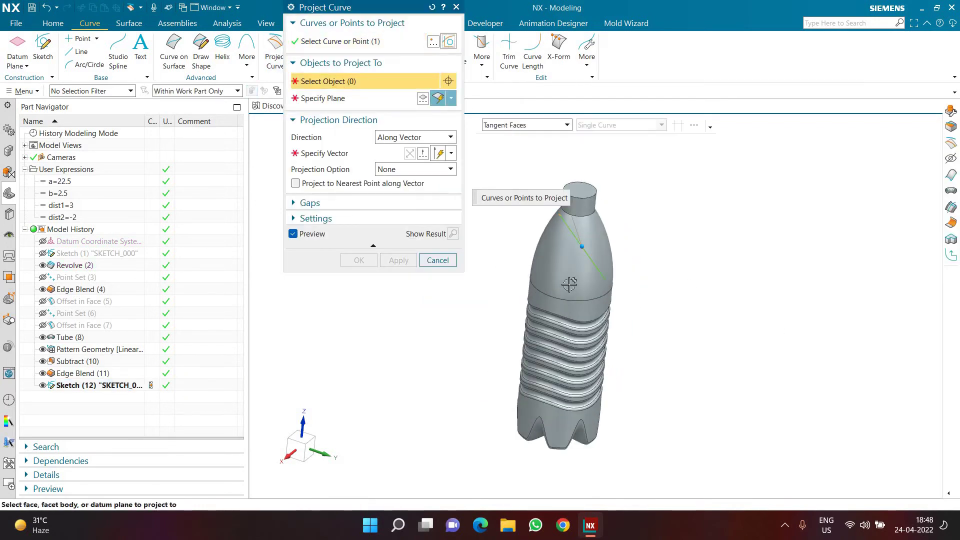
click(491, 126)
click(503, 138)
click(554, 263)
Project the line along the X direction with the projection option None and create the projected curve.
click(366, 159)
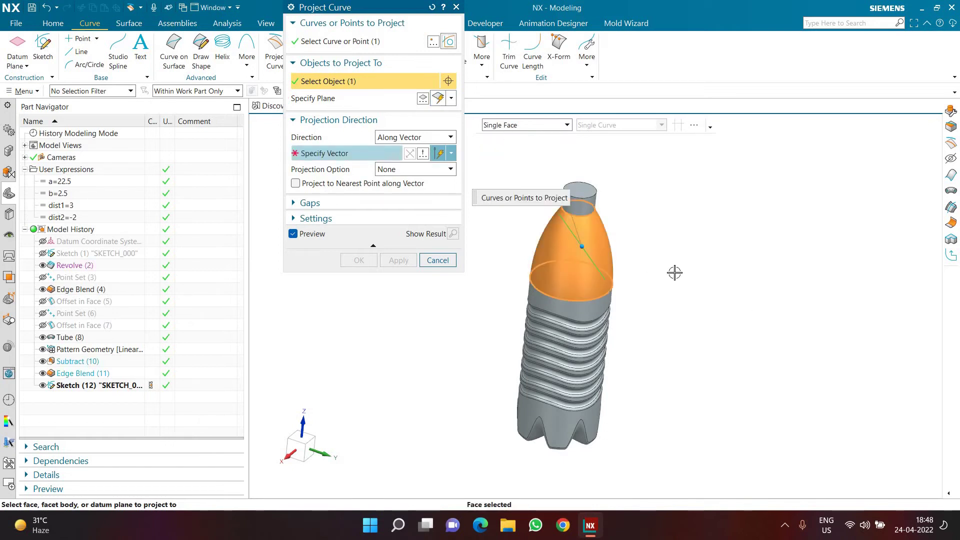
middle_drag(653, 281, 570, 317)
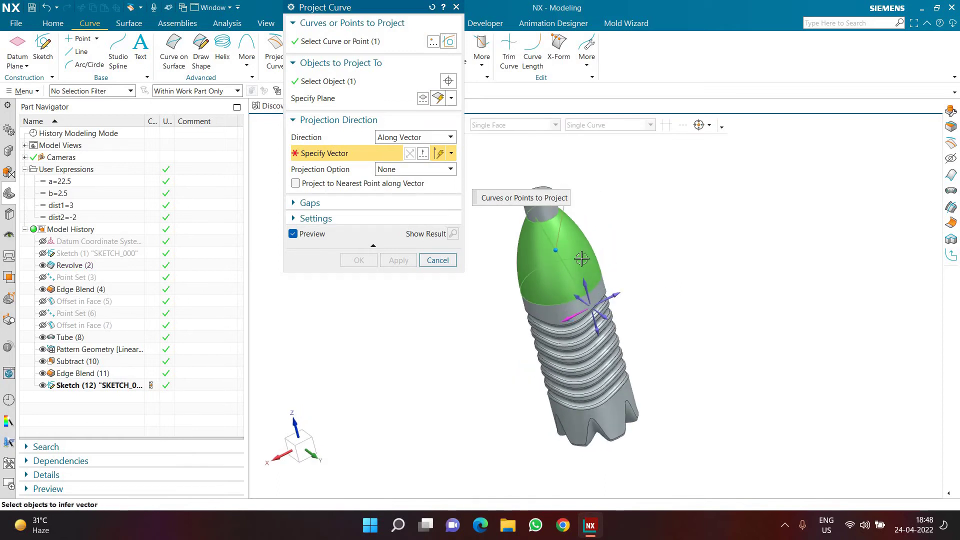
click(554, 269)
scroll(498, 285, up, 2)
middle_drag(535, 255, 440, 229)
click(400, 170)
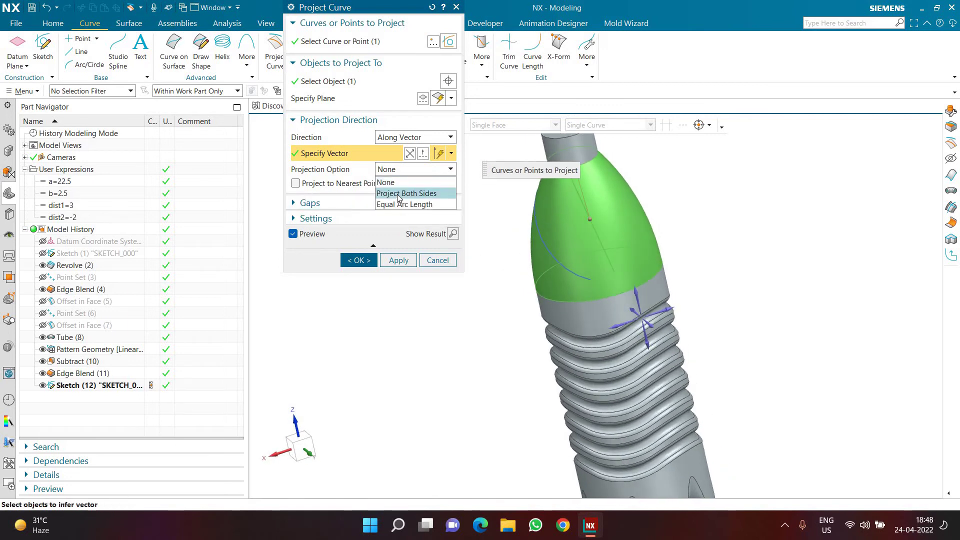
middle_drag(662, 227, 696, 224)
click(430, 173)
click(421, 182)
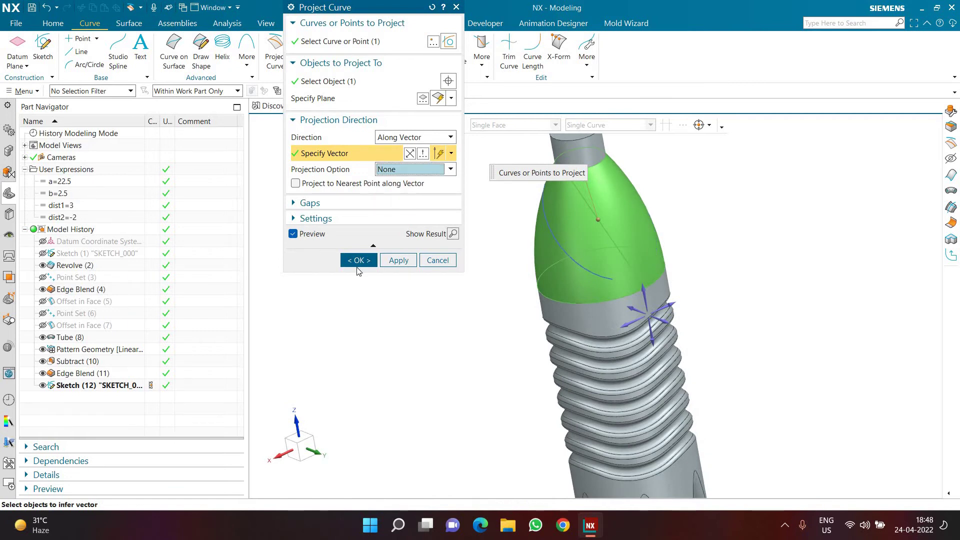
click(356, 259)
Create a solid tube with 4 mm outer and 0 mm inner diameter along the projected curve, and hide that curve.
middle_drag(487, 272, 458, 232)
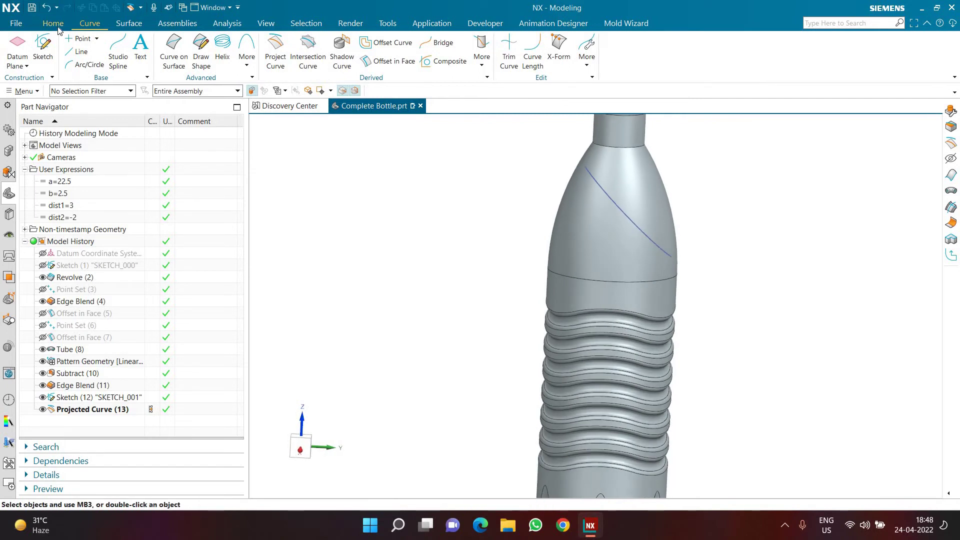
click(130, 24)
click(364, 52)
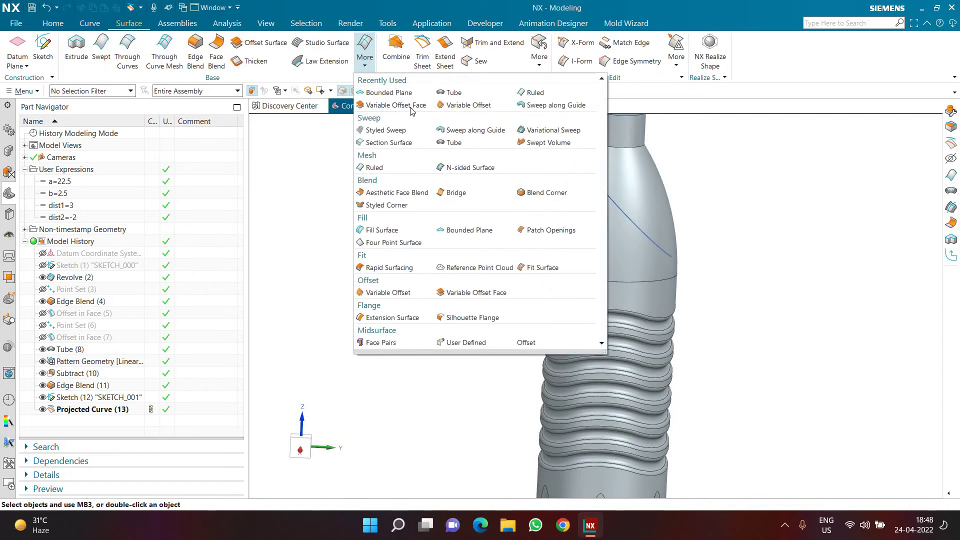
click(454, 143)
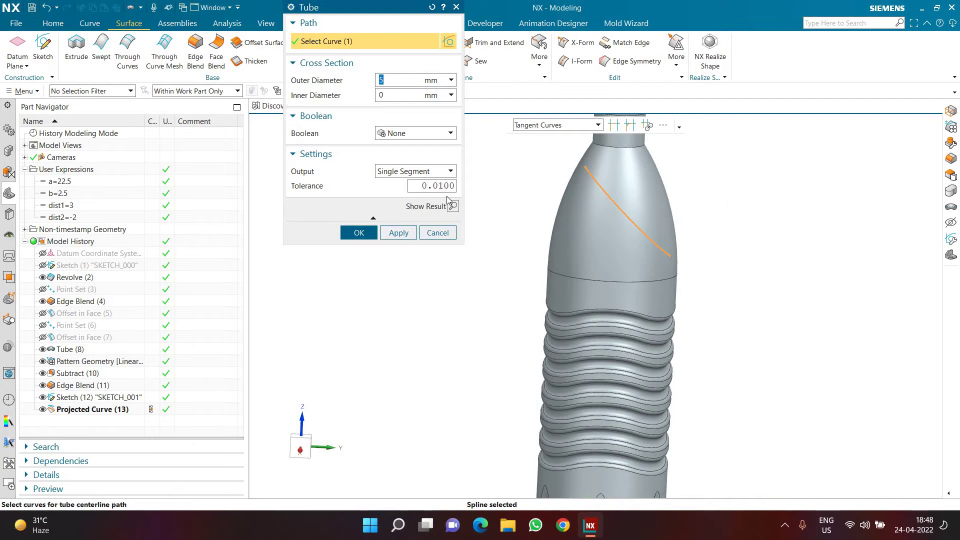
click(452, 207)
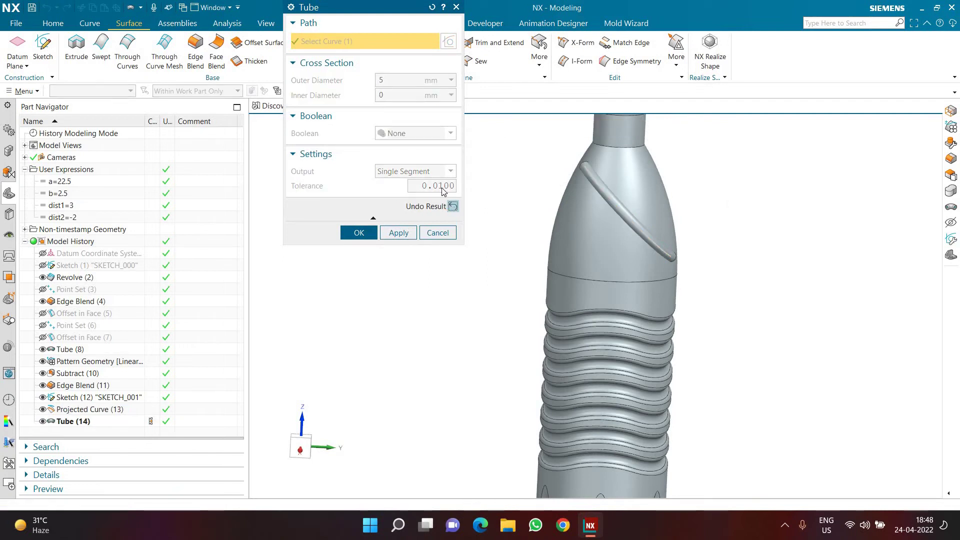
click(453, 206)
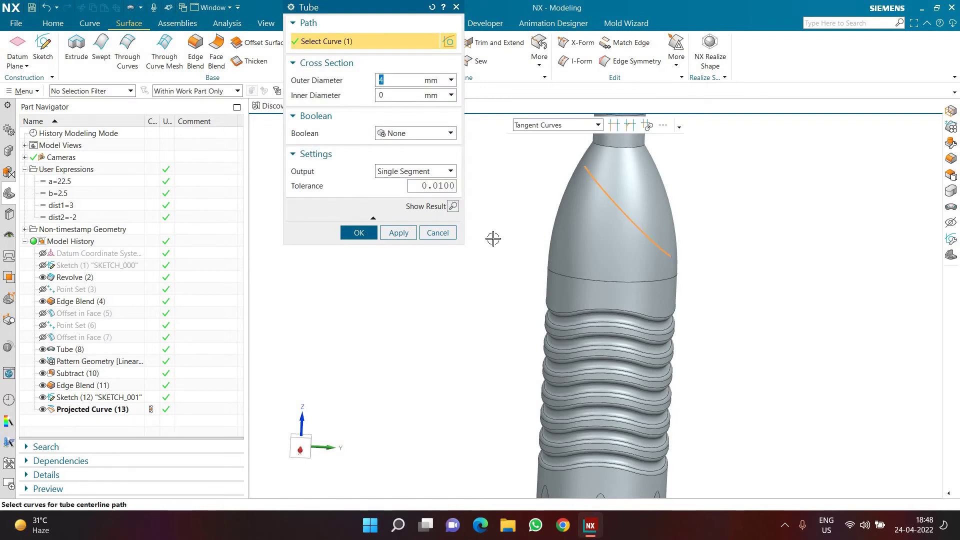
click(359, 232)
middle_drag(64, 388, 43, 411)
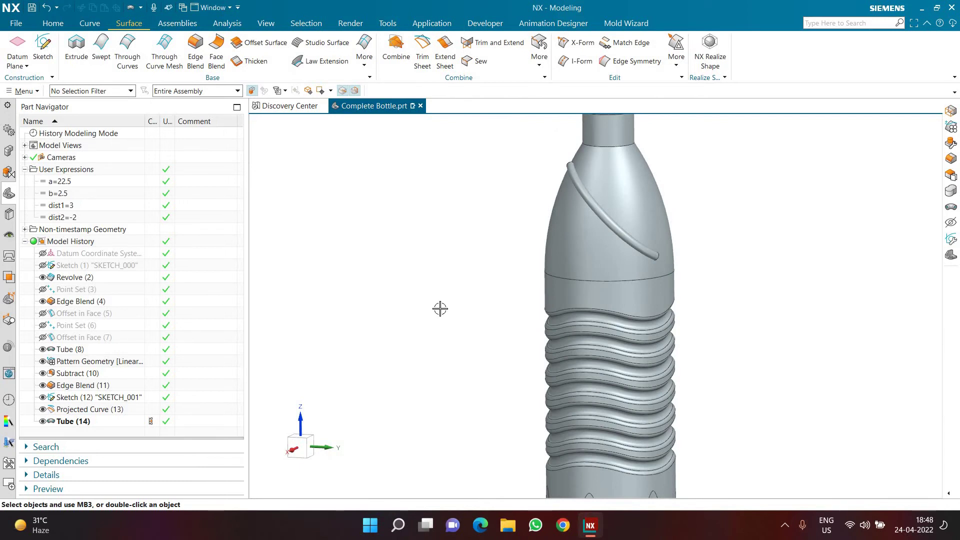
middle_drag(422, 294, 46, 36)
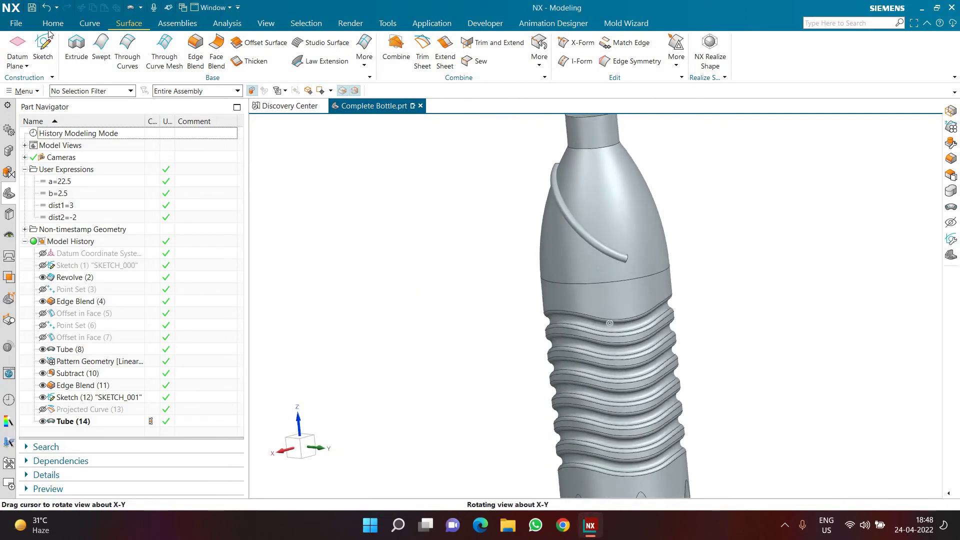
click(53, 23)
click(563, 302)
click(346, 82)
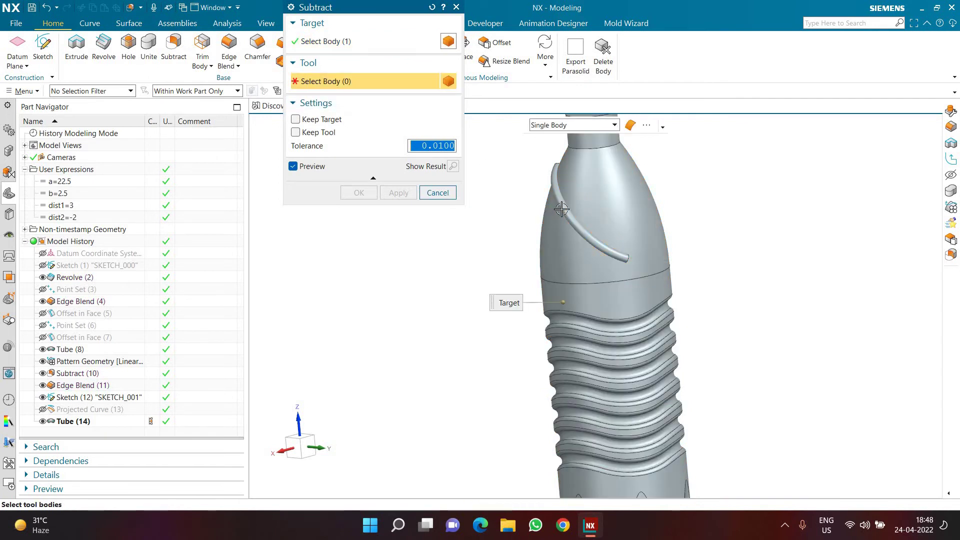
click(550, 175)
scroll(553, 176, up, 5)
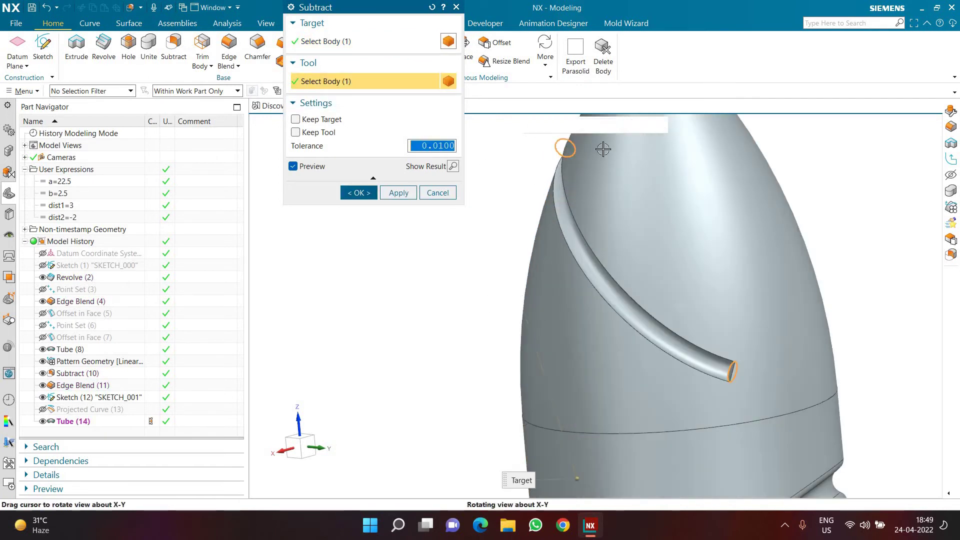
middle_drag(598, 149, 629, 146)
scroll(631, 144, up, 5)
scroll(600, 177, down, 6)
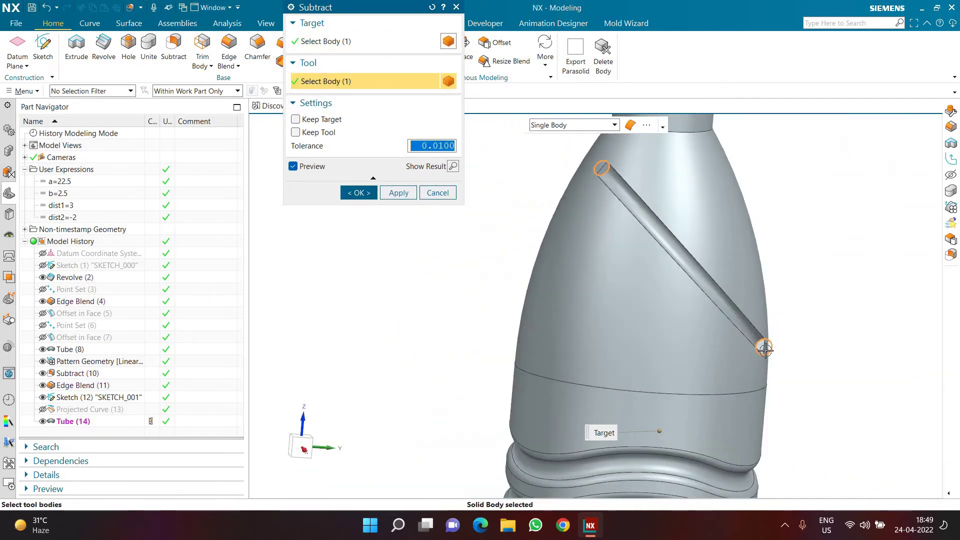
click(437, 192)
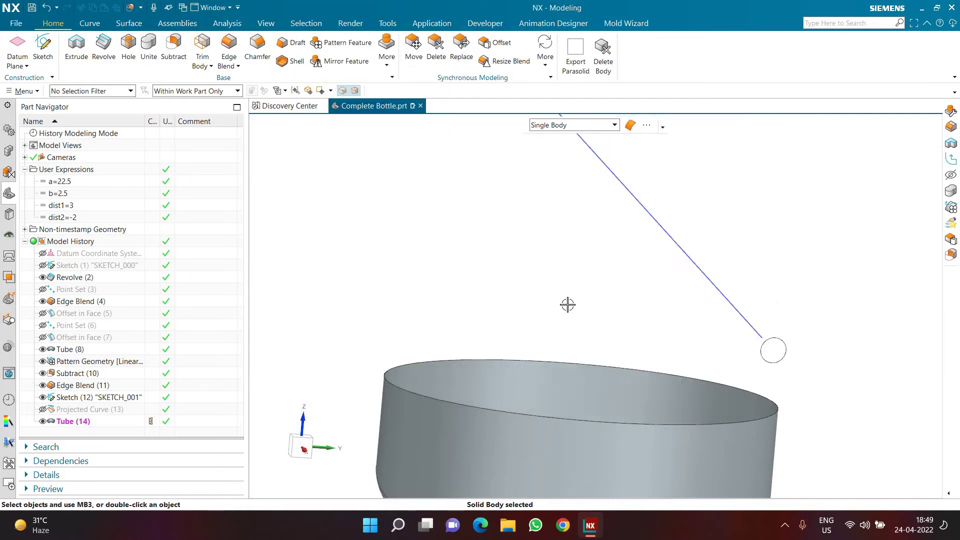
Start an Offset Region on the tube's upper end face with a distance of 20 mm.
scroll(574, 309, down, 4)
middle_drag(570, 248, 625, 245)
scroll(626, 244, up, 4)
middle_drag(524, 173, 450, 31)
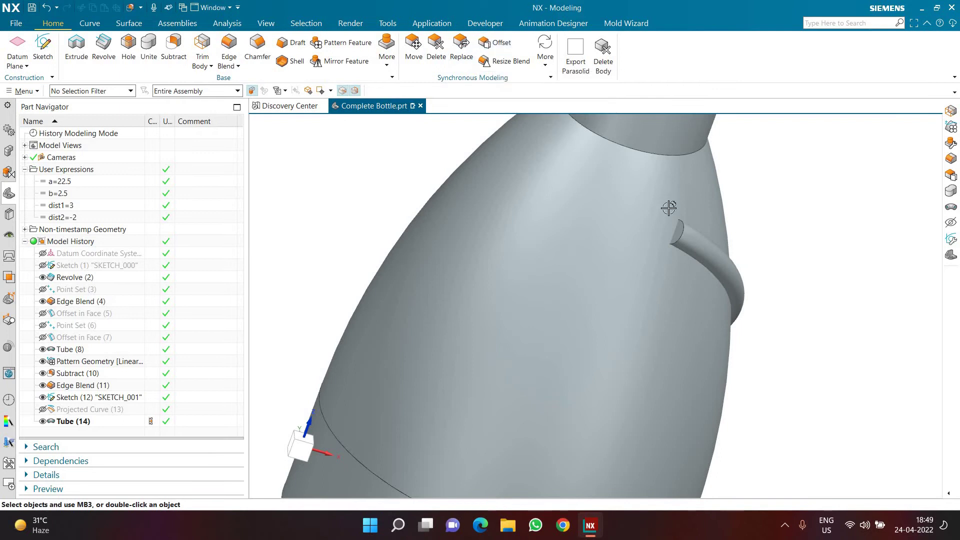
scroll(669, 215, up, 3)
click(687, 248)
scroll(735, 303, down, 5)
drag(721, 289, 659, 276)
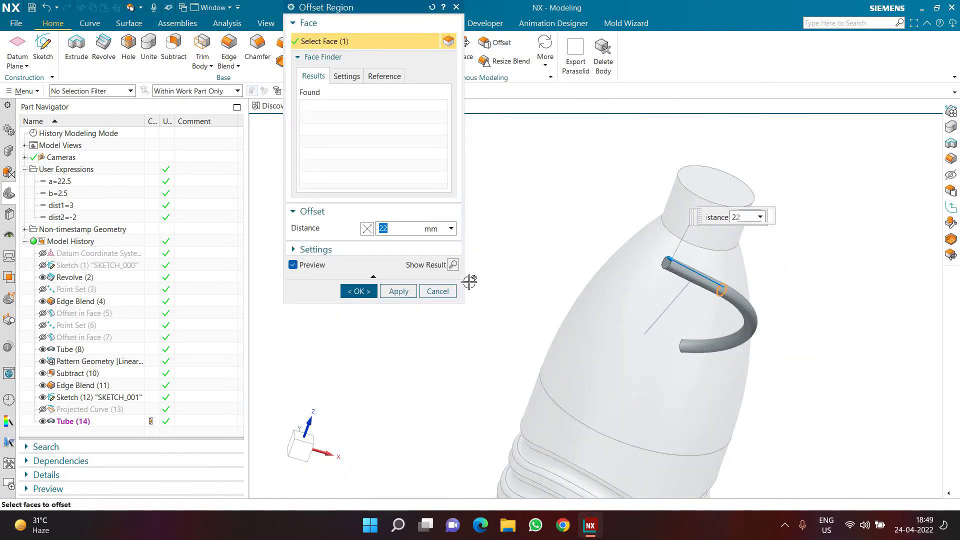
text(20)
key(Return)
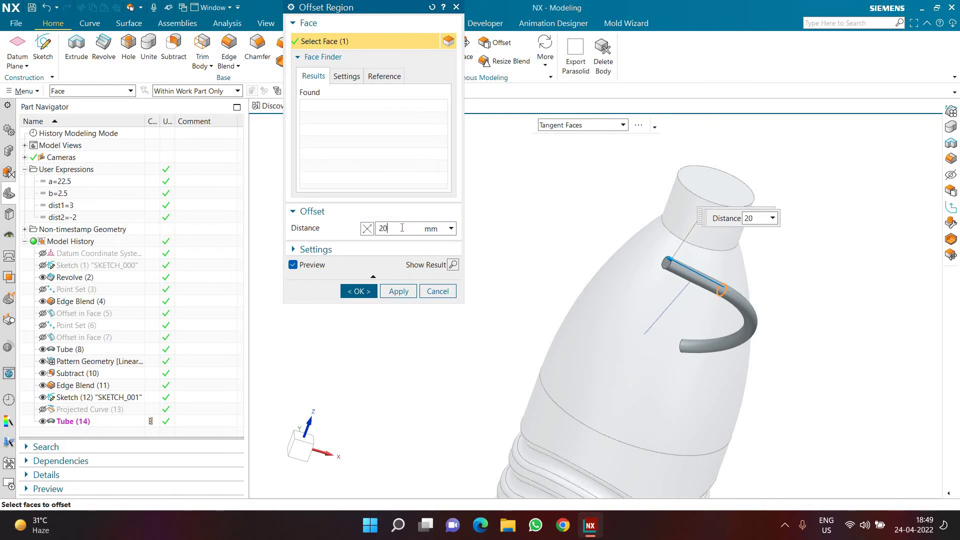
Add the tube's other end face to the 20 mm offset, create it, and hide the diagonal line sketch.
middle_drag(625, 262, 599, 345)
scroll(599, 346, up, 5)
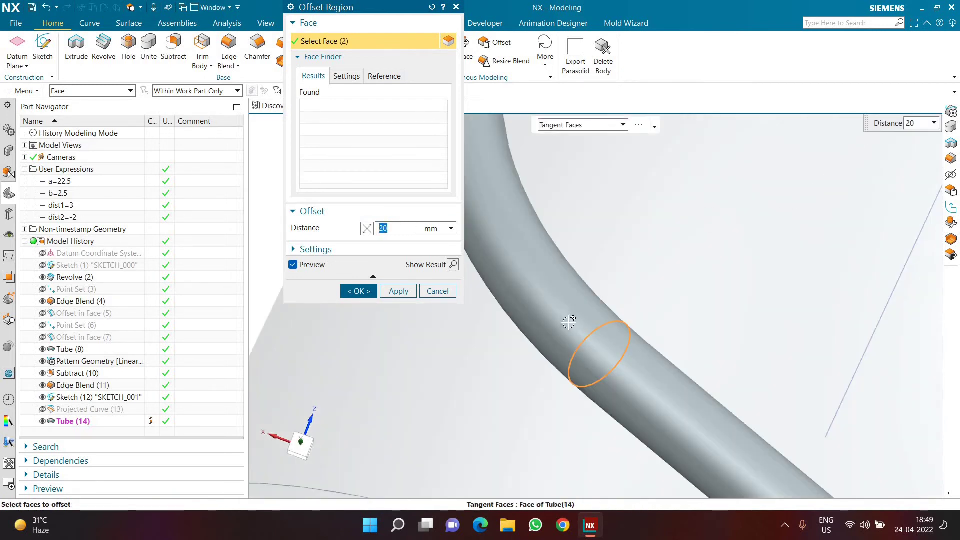
scroll(572, 317, down, 5)
click(358, 291)
middle_drag(606, 276, 659, 310)
scroll(61, 389, down, 1)
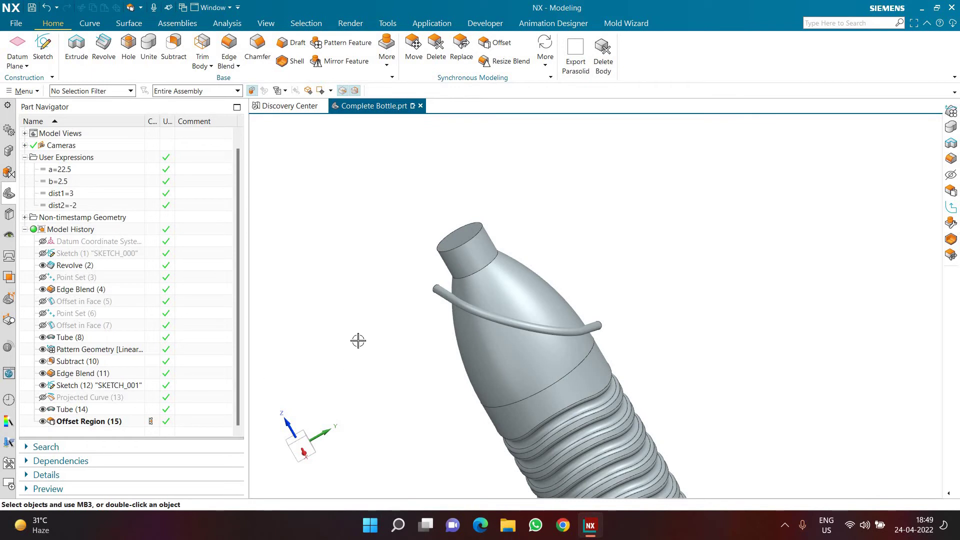
middle_drag(369, 273, 395, 353)
scroll(400, 370, down, 4)
scroll(416, 325, up, 2)
middle_drag(426, 318, 421, 232)
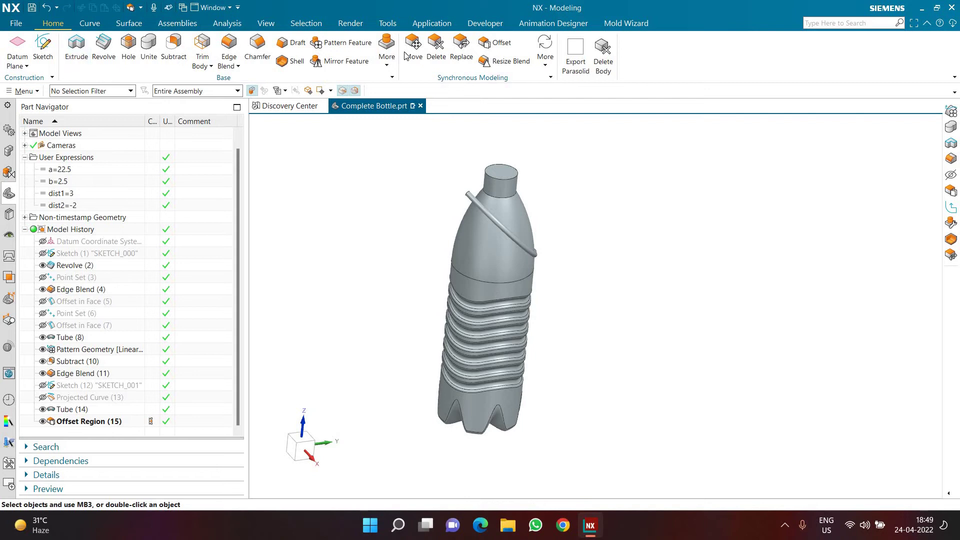
Show the datum coordinate system and mirror the shoulder tube about its XZ plane with Mirror Geometry.
click(386, 50)
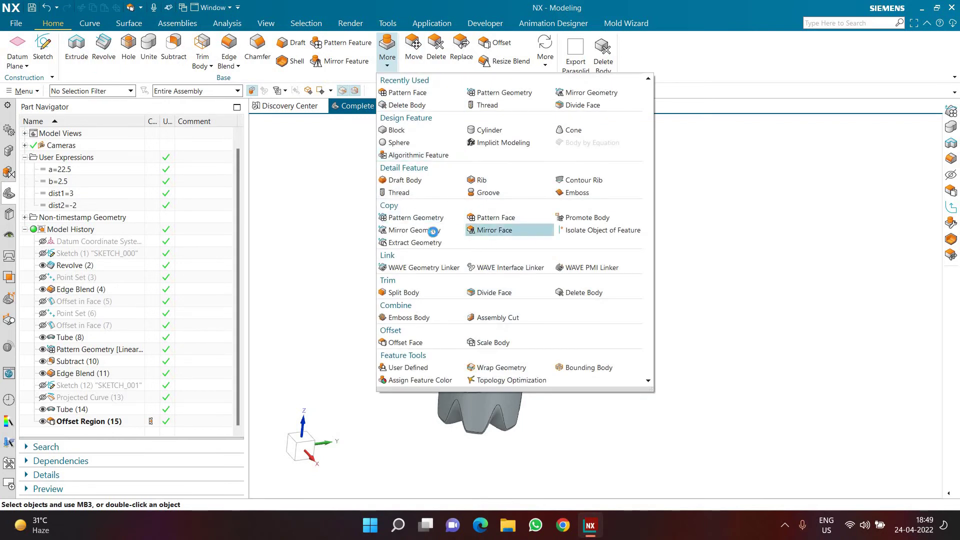
click(414, 230)
click(43, 241)
click(470, 193)
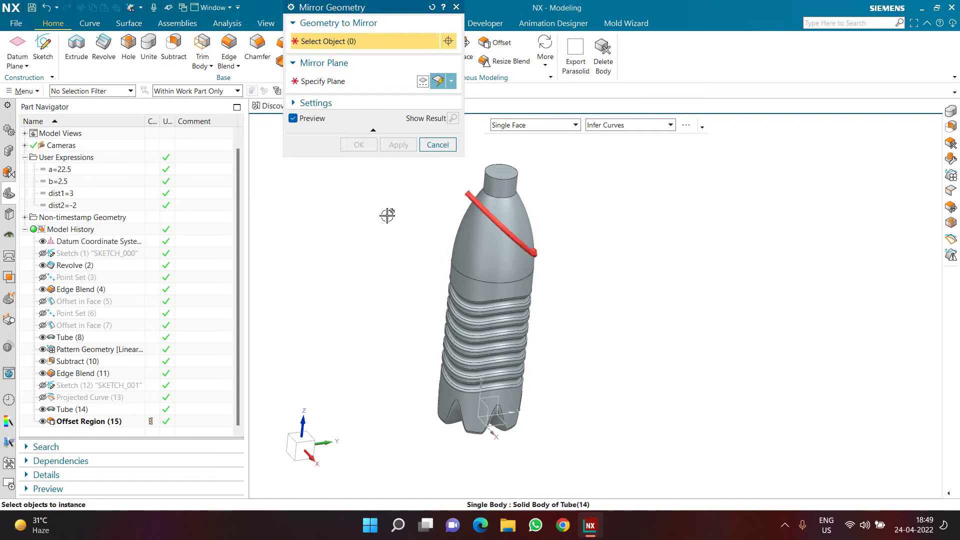
click(334, 82)
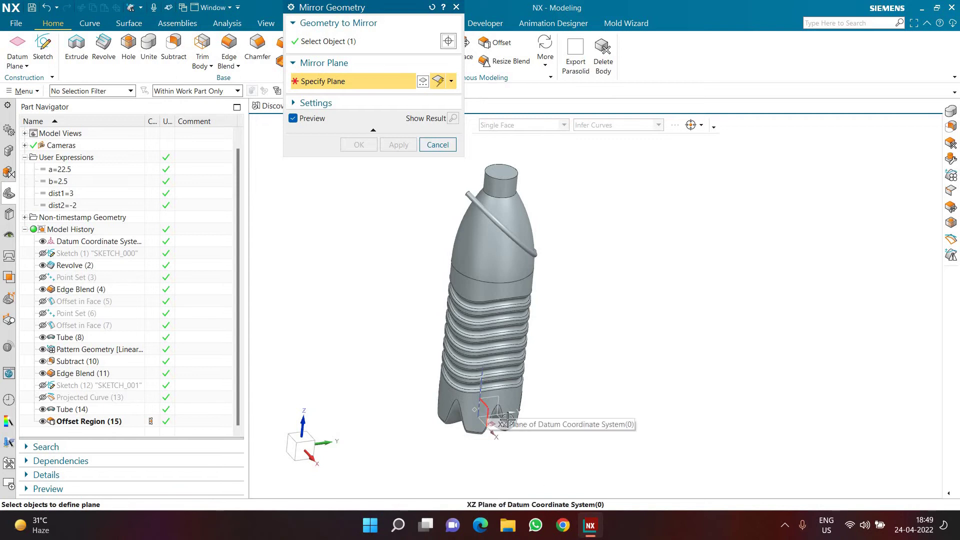
middle_drag(620, 283, 559, 287)
middle_click(560, 287)
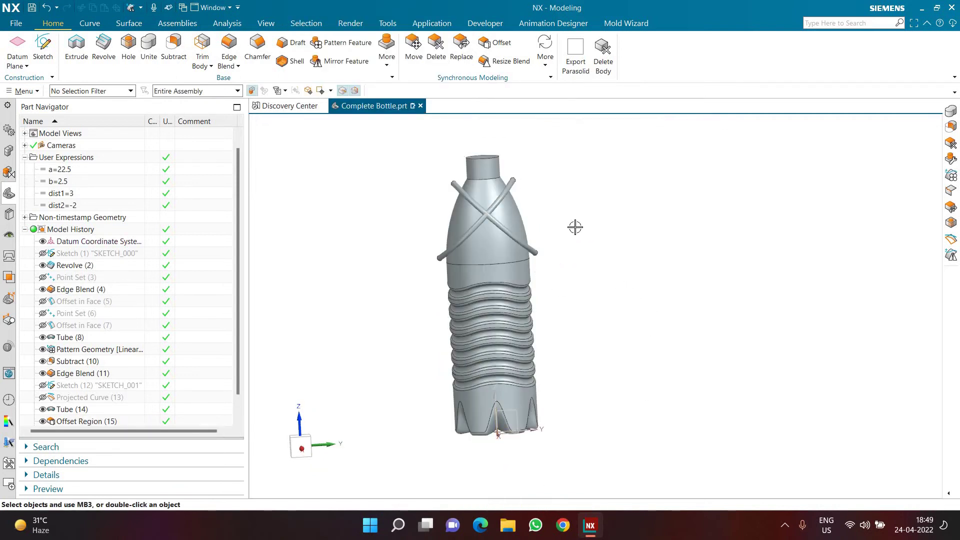
Start a Pattern Geometry of the original and mirrored tubes with a Circular layout.
scroll(560, 227, down, 3)
middle_drag(600, 235, 521, 237)
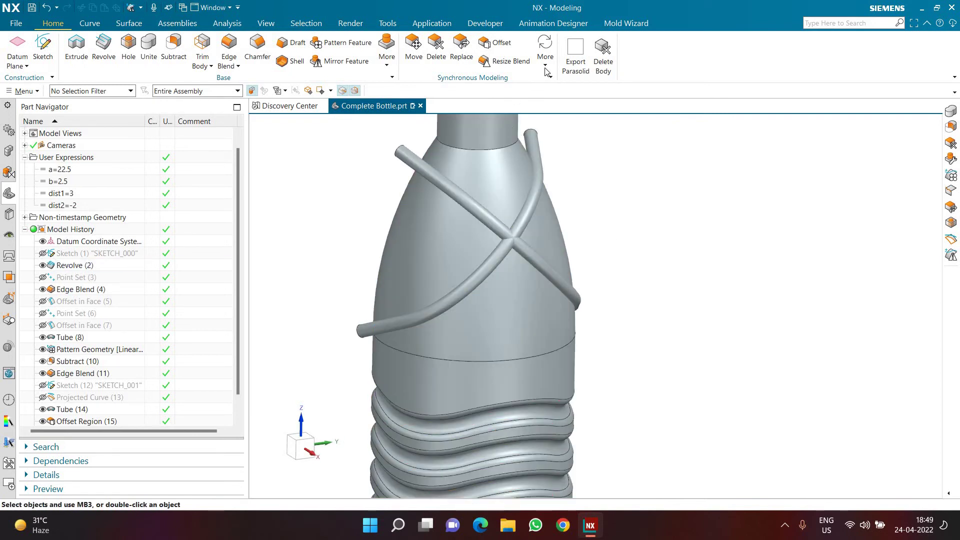
click(387, 50)
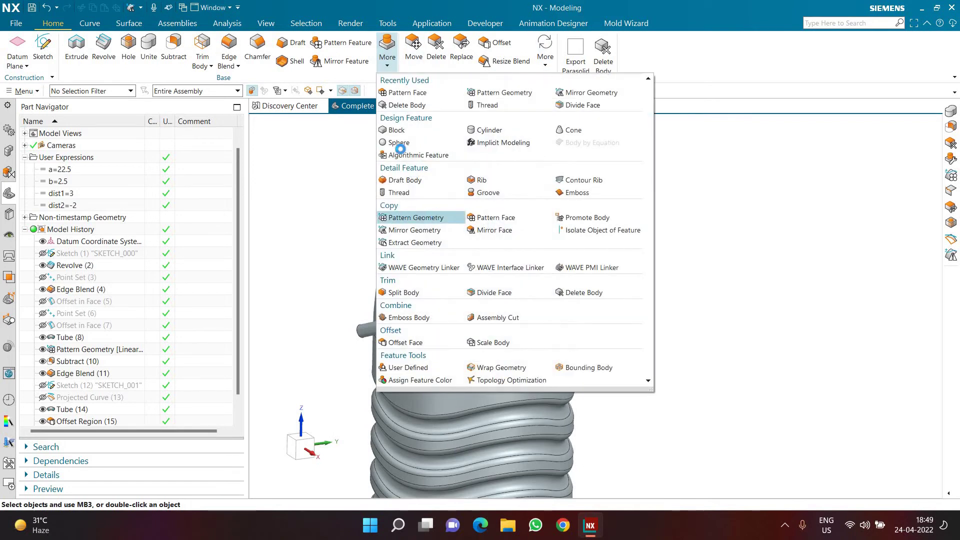
click(416, 217)
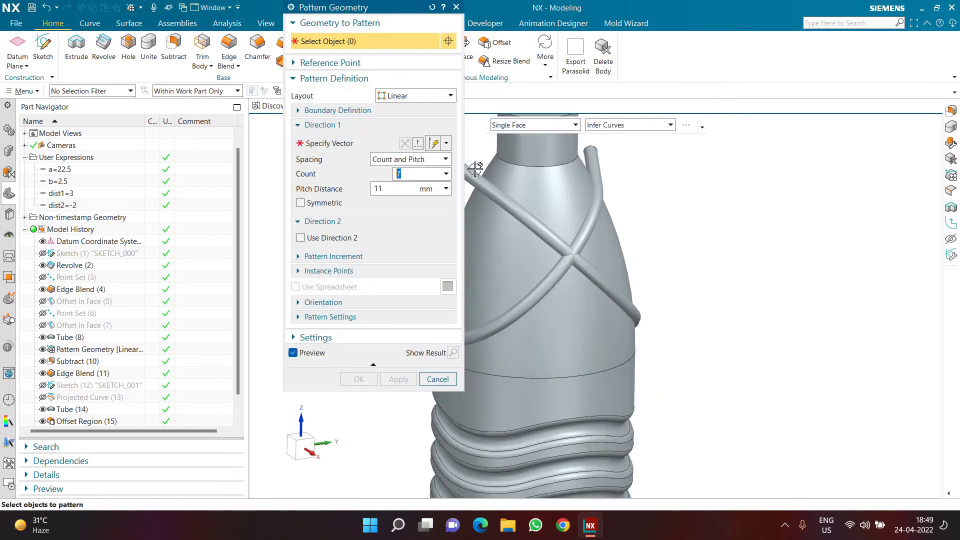
click(474, 173)
click(593, 163)
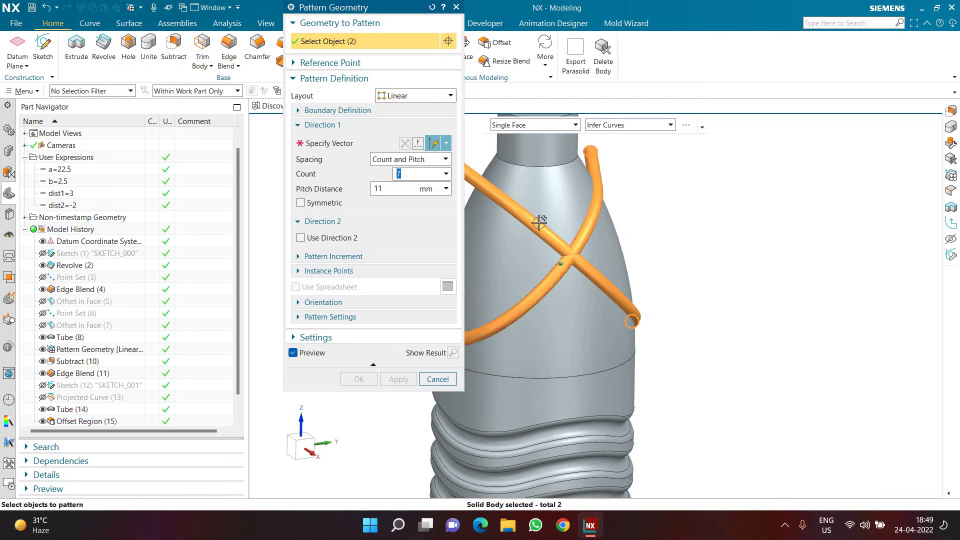
scroll(675, 247, down, 3)
click(395, 100)
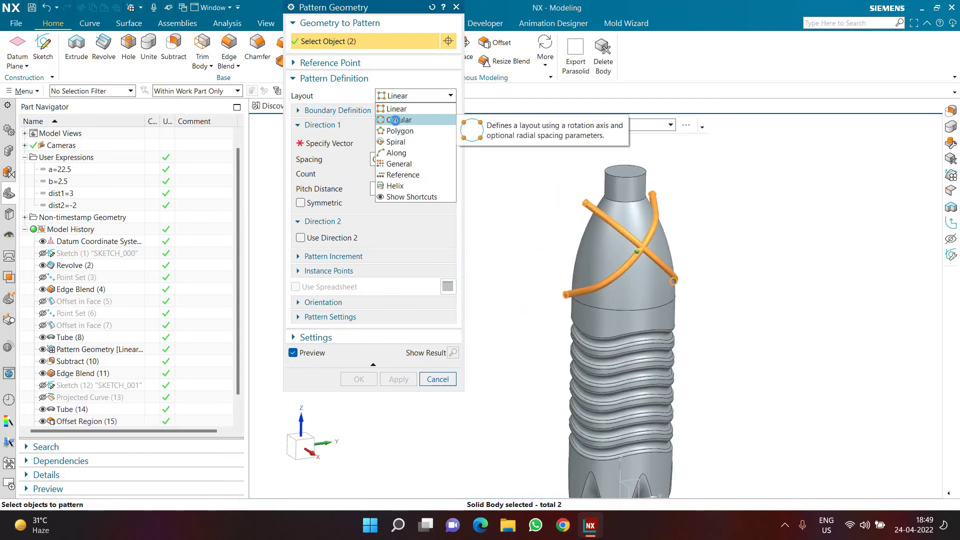
click(403, 119)
scroll(592, 192, down, 2)
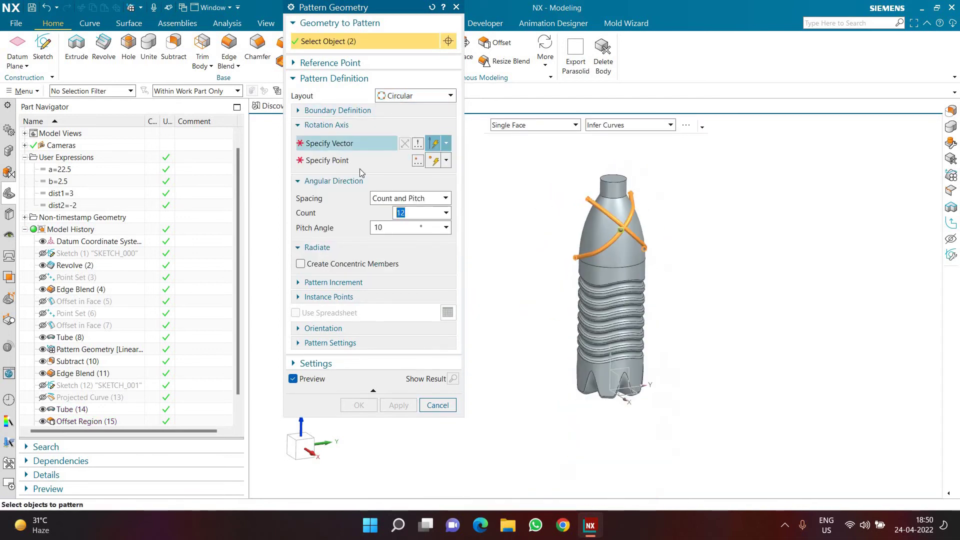
Use the datum Z axis as the pattern's rotation axis, with Count and Span spacing and a span angle of 360°.
click(344, 144)
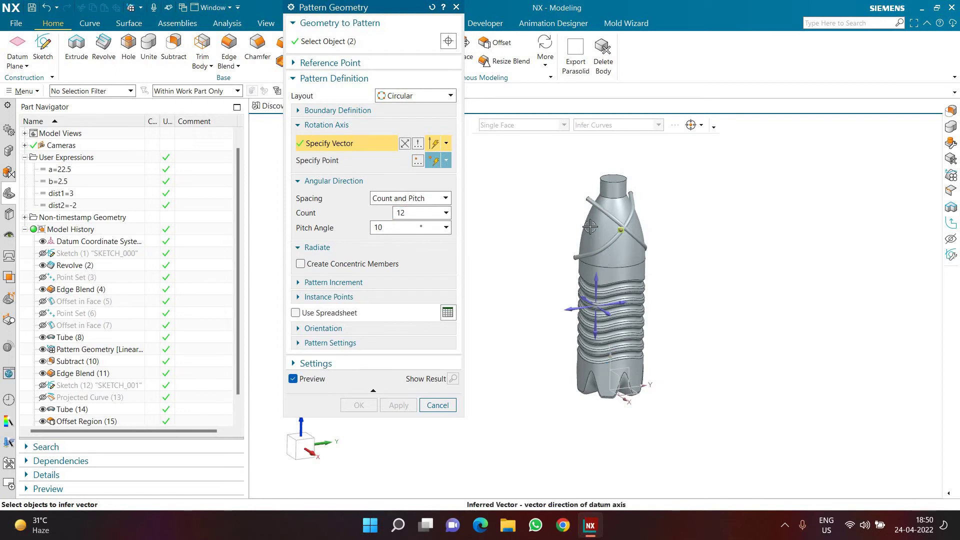
scroll(590, 218, up, 2)
click(396, 200)
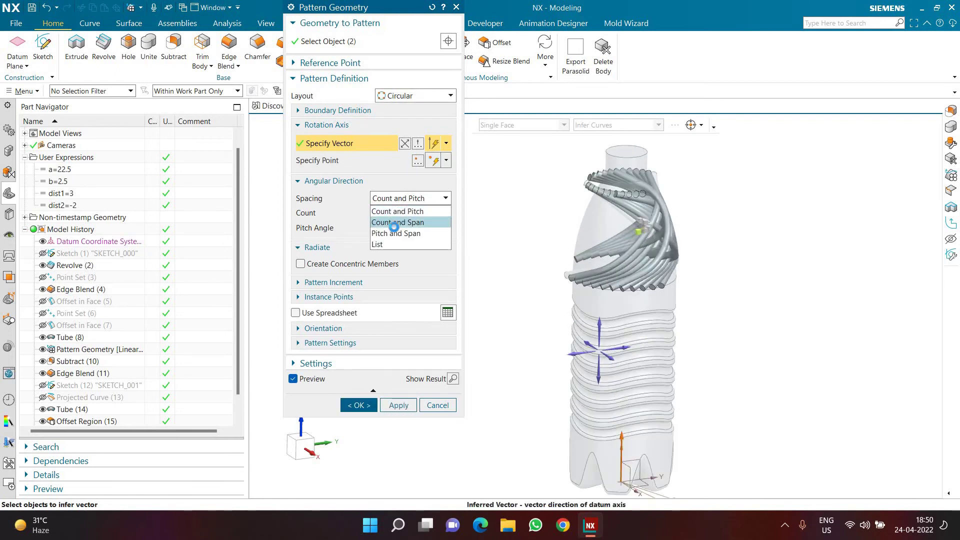
click(398, 222)
click(395, 227)
text(360)
key(Return)
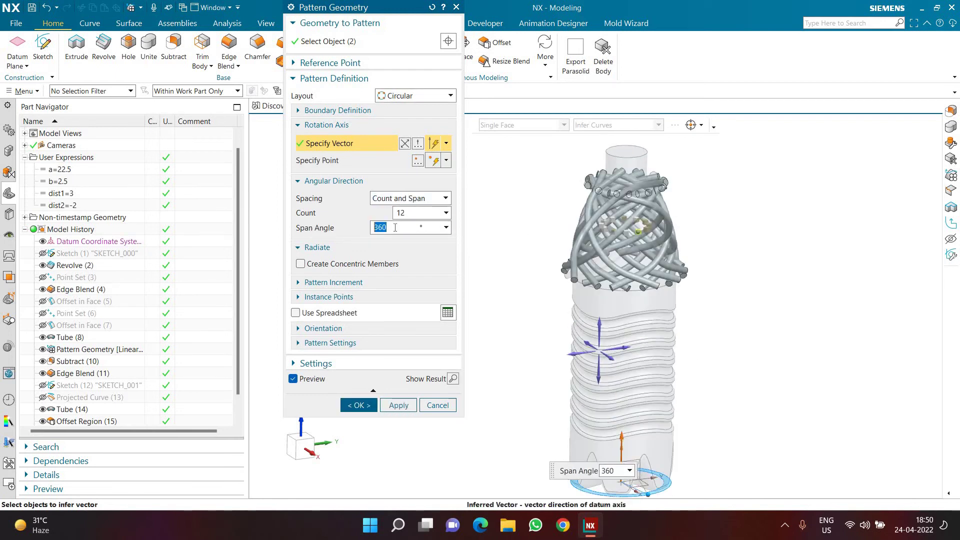
Set the circular pattern's count to 6 and create the pattern.
double_click(404, 212)
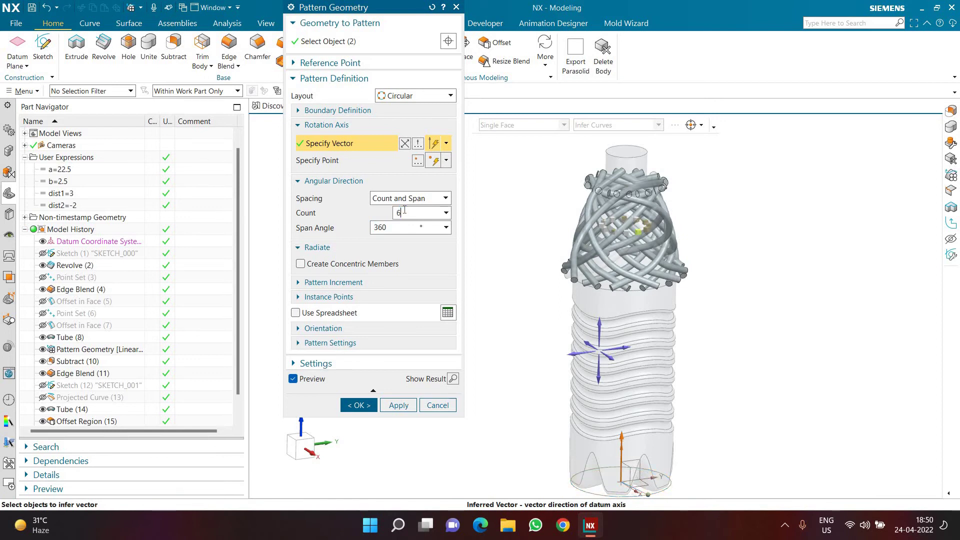
text(6)
key(Return)
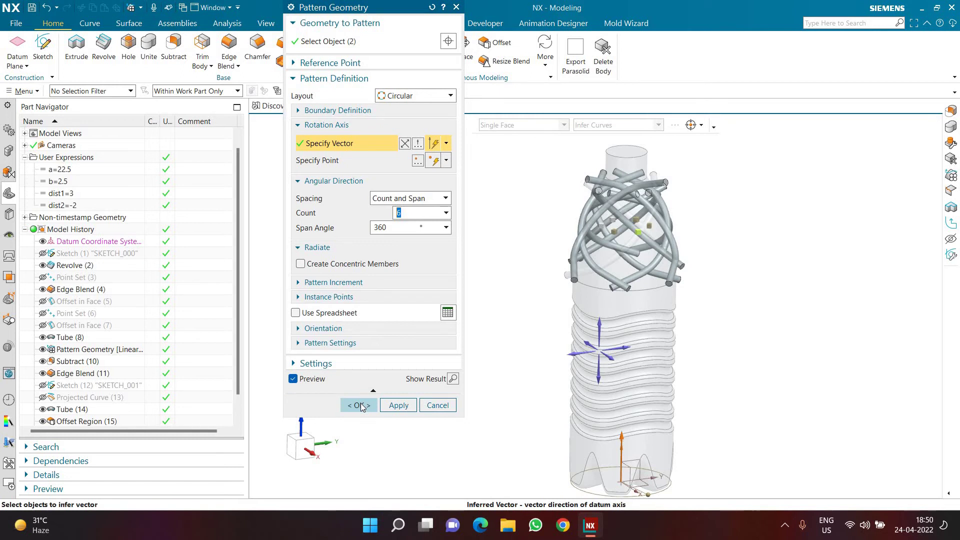
middle_click(584, 261)
Inspect the patterned tubes around the shoulder, and edit the circular pattern to a count of 10.
scroll(564, 218, up, 5)
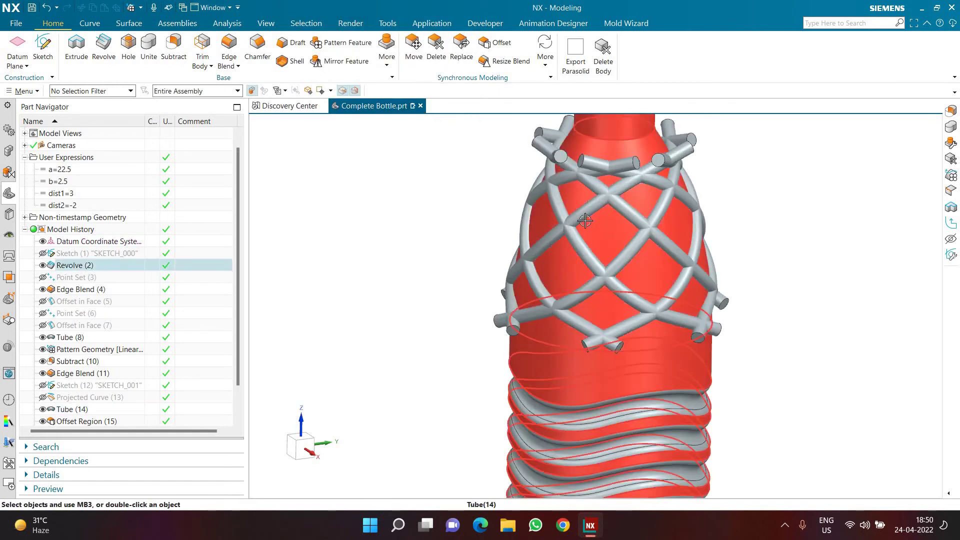
middle_drag(564, 218, 539, 220)
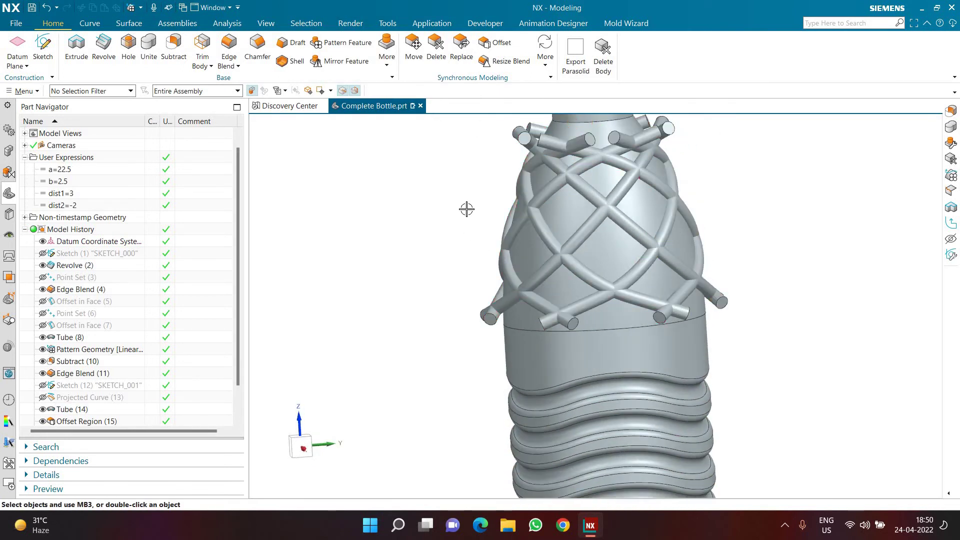
scroll(469, 216, down, 4)
middle_drag(457, 183, 520, 180)
scroll(490, 169, up, 6)
scroll(602, 264, up, 2)
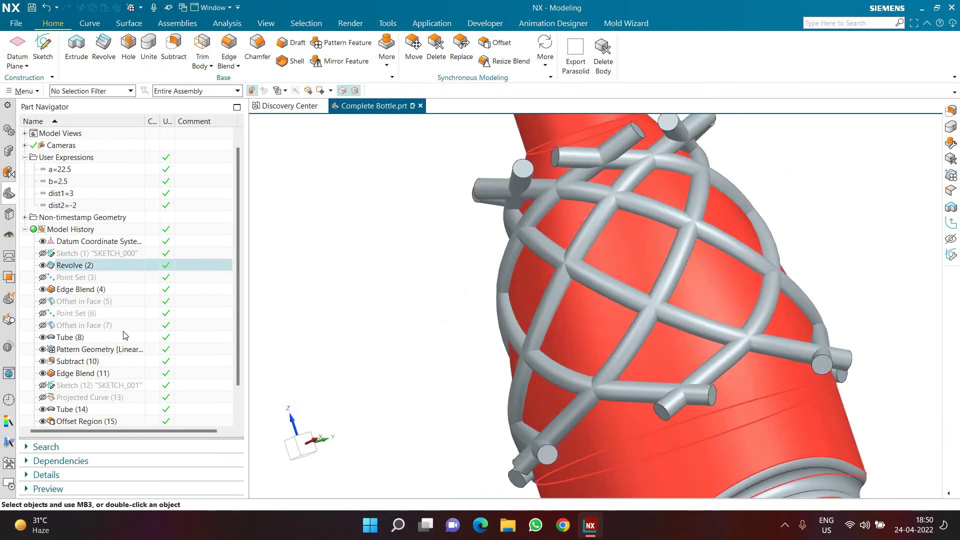
scroll(577, 266, down, 3)
scroll(94, 401, down, 1)
double_click(89, 409)
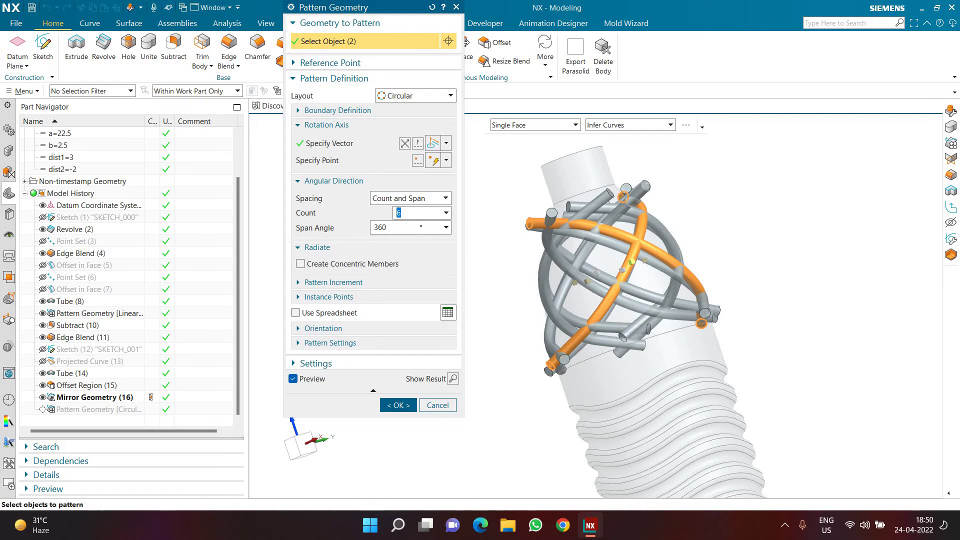
click(398, 405)
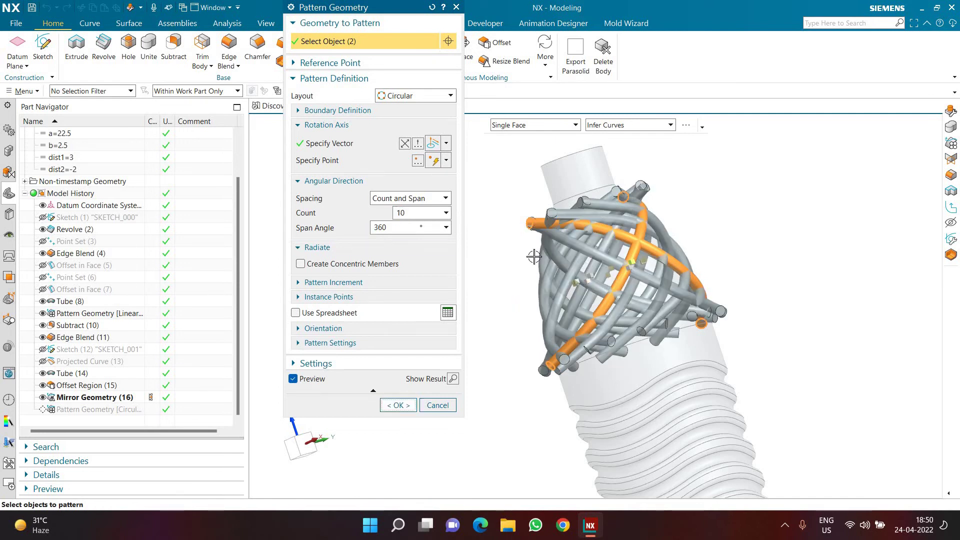
Edit the circular tube pattern again and set its count to 4.
middle_drag(473, 257, 437, 279)
scroll(656, 190, up, 10)
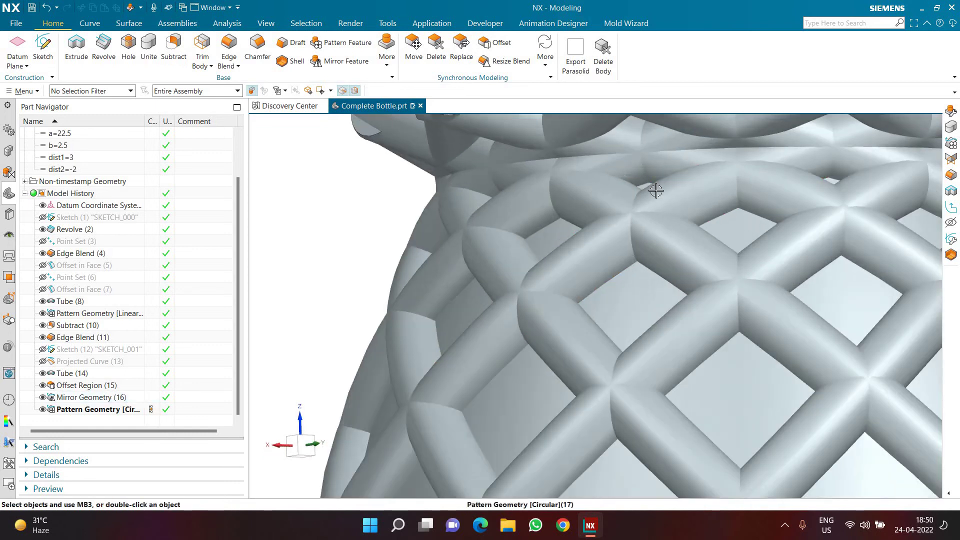
scroll(656, 190, down, 10)
middle_drag(656, 191, 545, 199)
scroll(546, 199, down, 5)
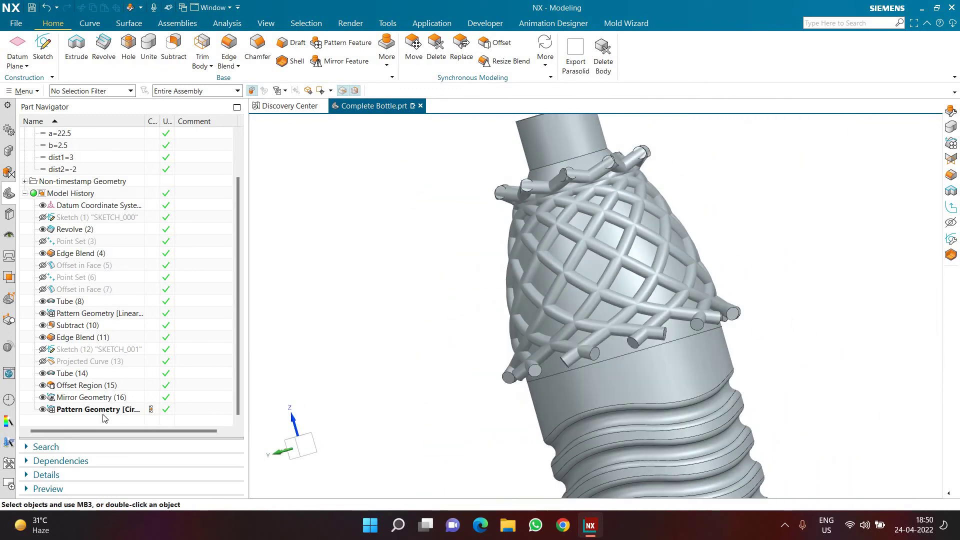
double_click(102, 409)
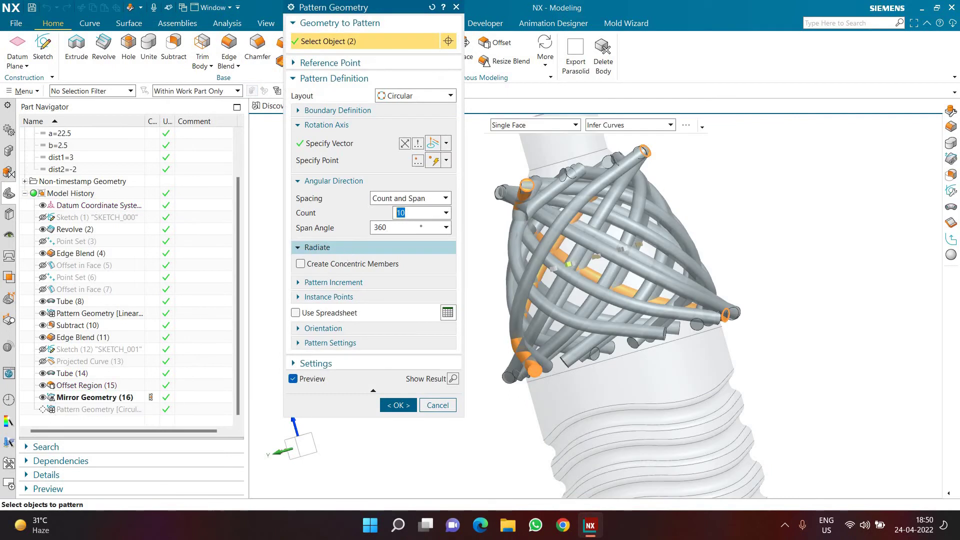
key(Return)
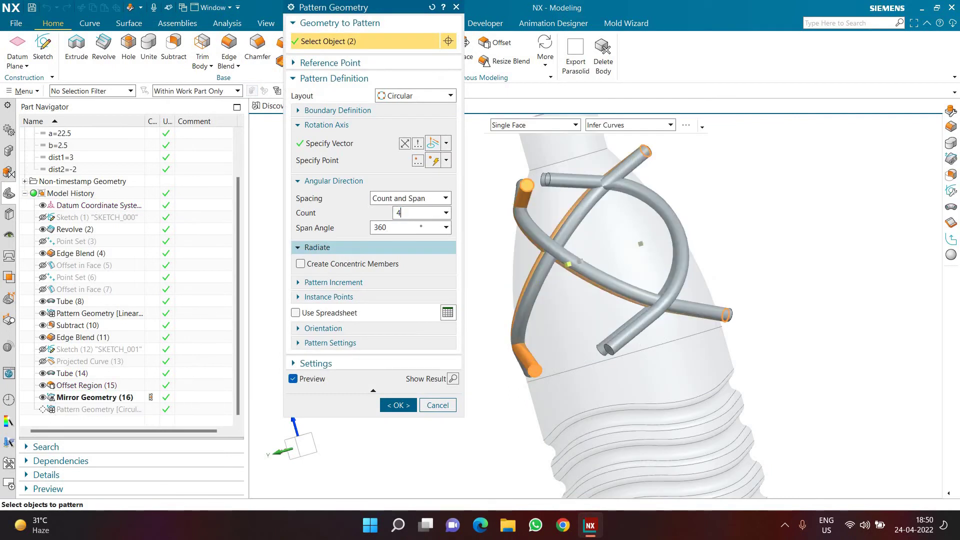
key(Return)
click(394, 405)
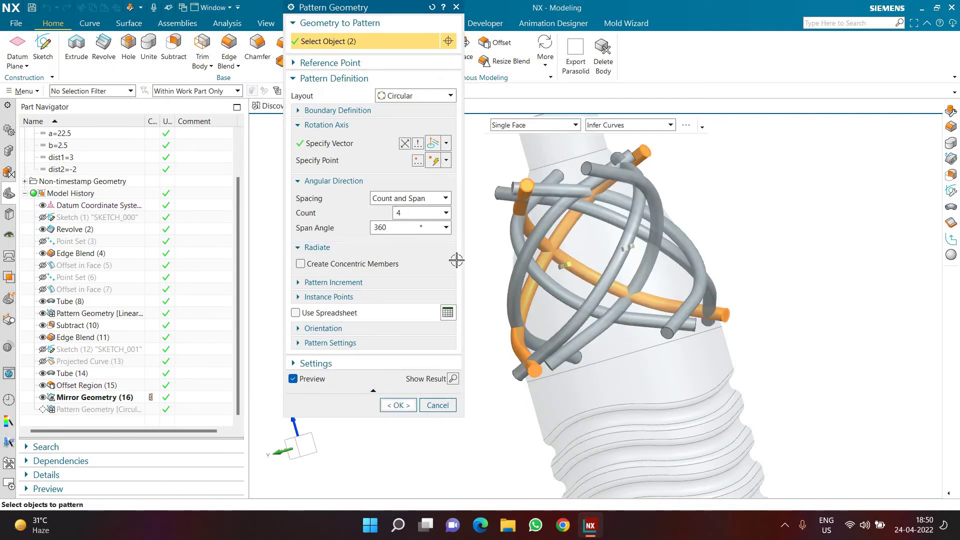
Unite one tube as the target with the other seven tubes as tools, leaving the bottle body out.
middle_drag(486, 250, 553, 241)
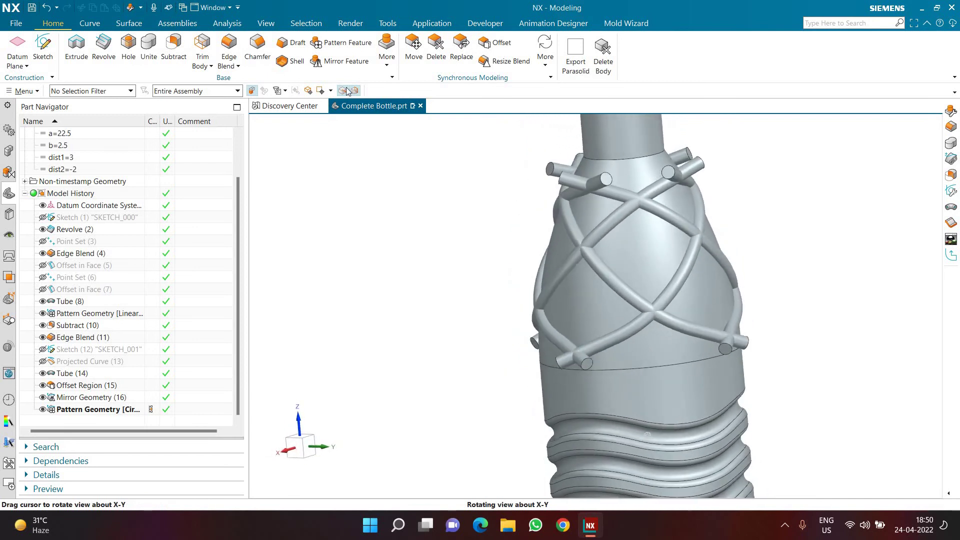
click(148, 50)
click(603, 181)
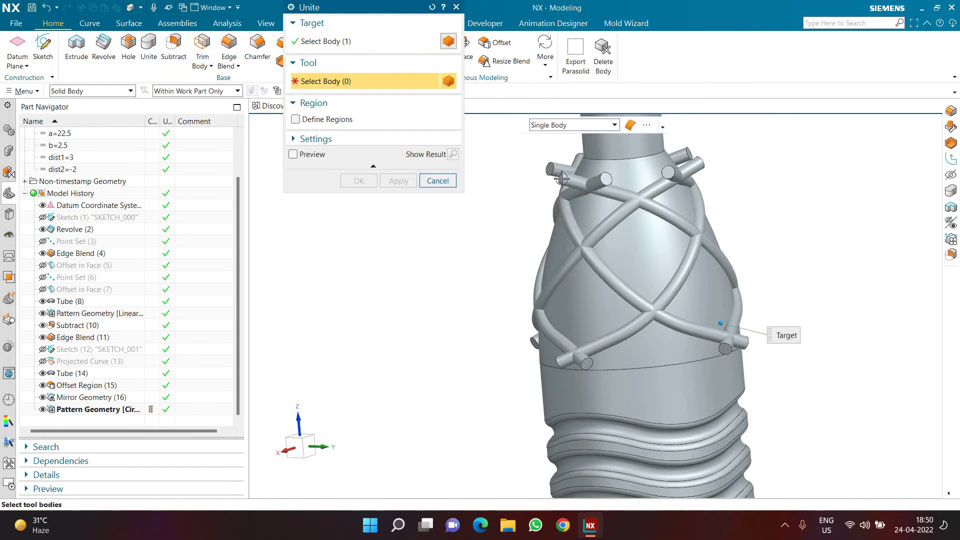
key(ctrl+a)
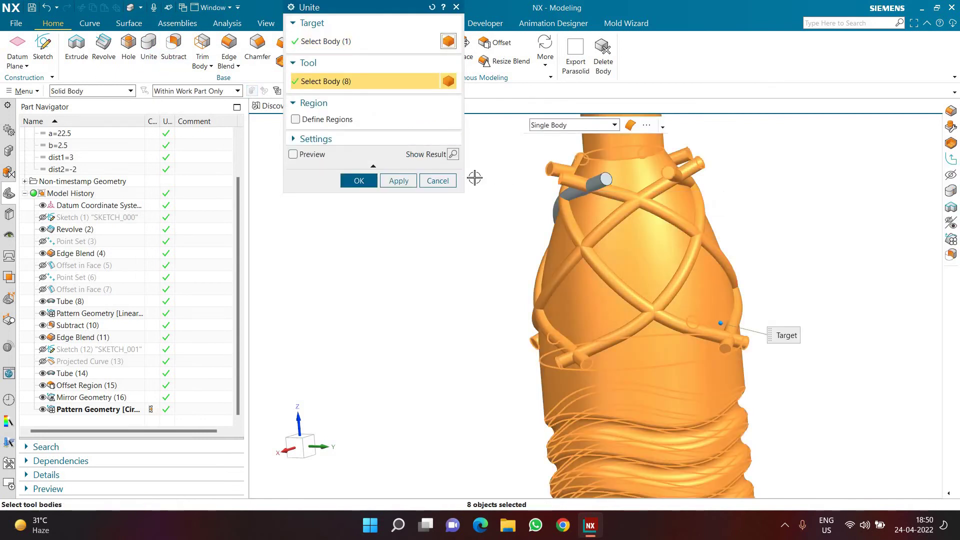
shift+click(626, 256)
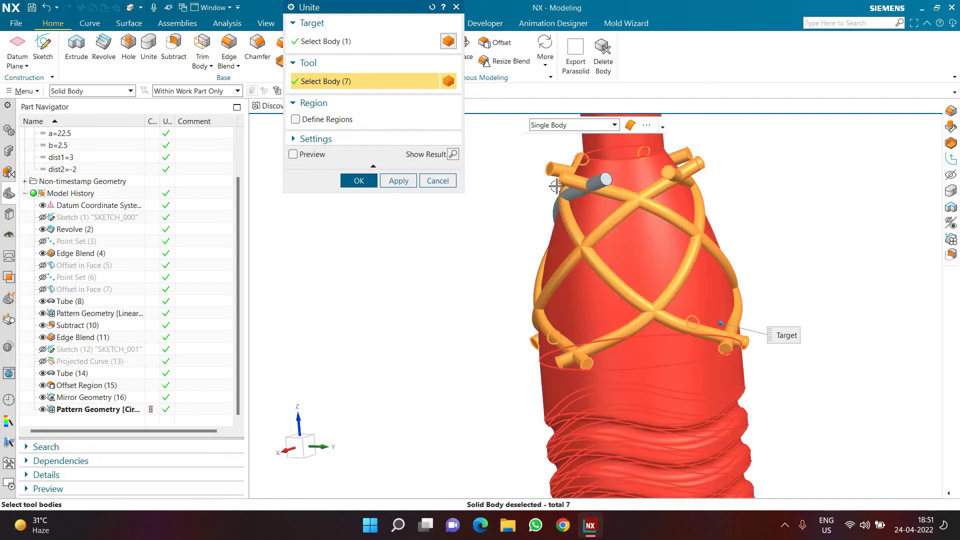
click(365, 43)
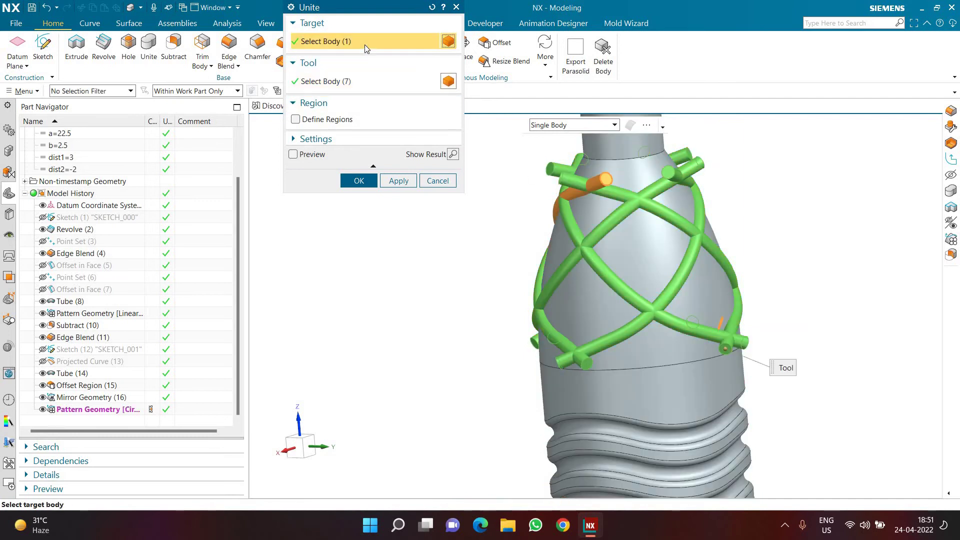
click(362, 81)
click(360, 181)
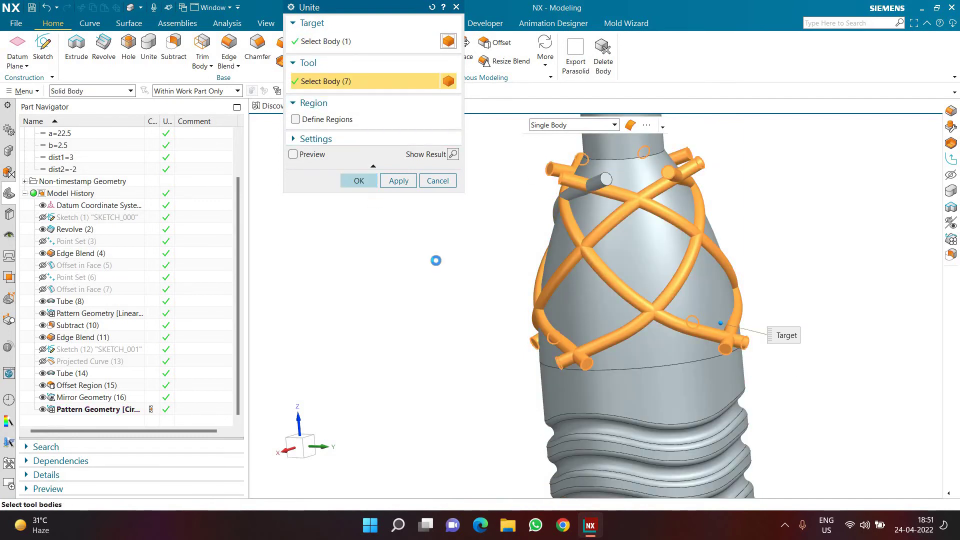
Blend all feature intersection edges of the united tube lattice with a 1.5 mm radius.
middle_drag(587, 200, 460, 118)
click(231, 48)
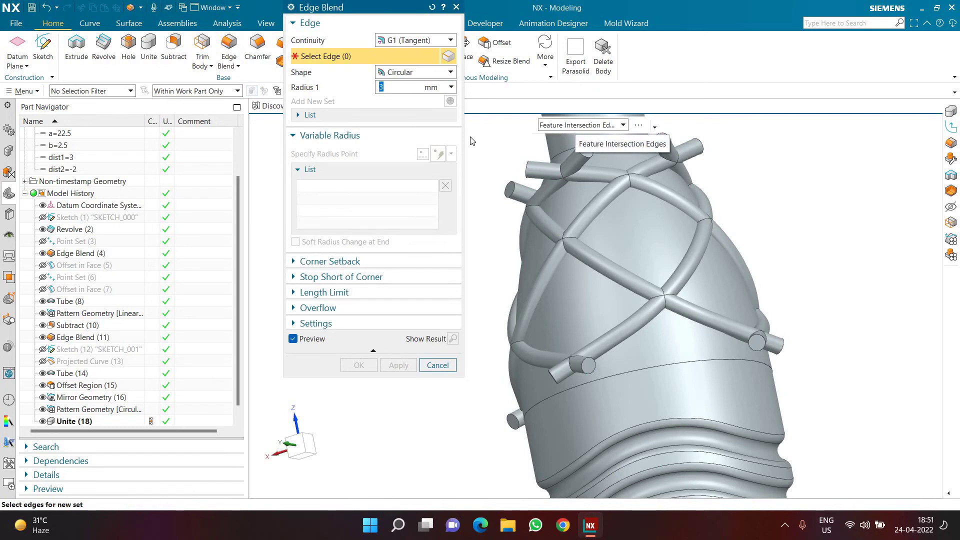
scroll(83, 415, down, 1)
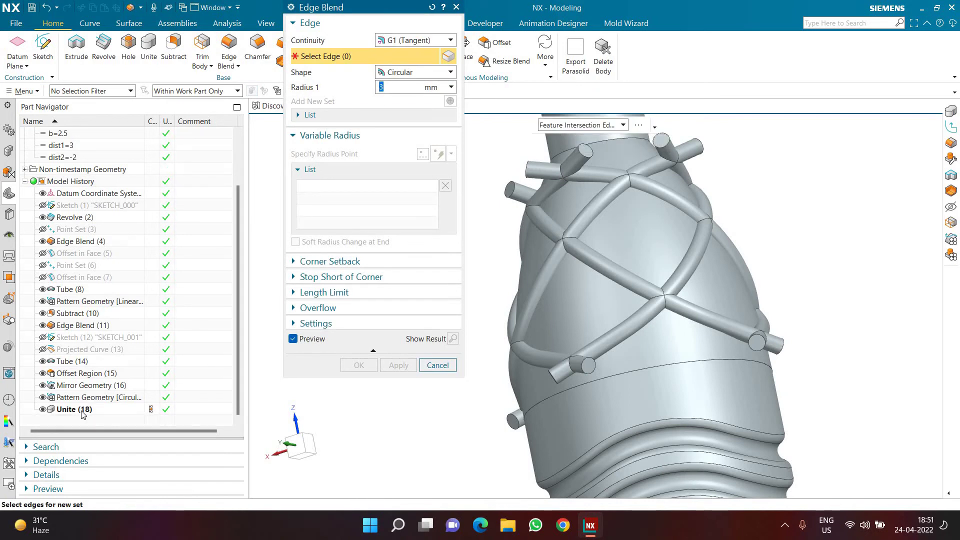
click(83, 413)
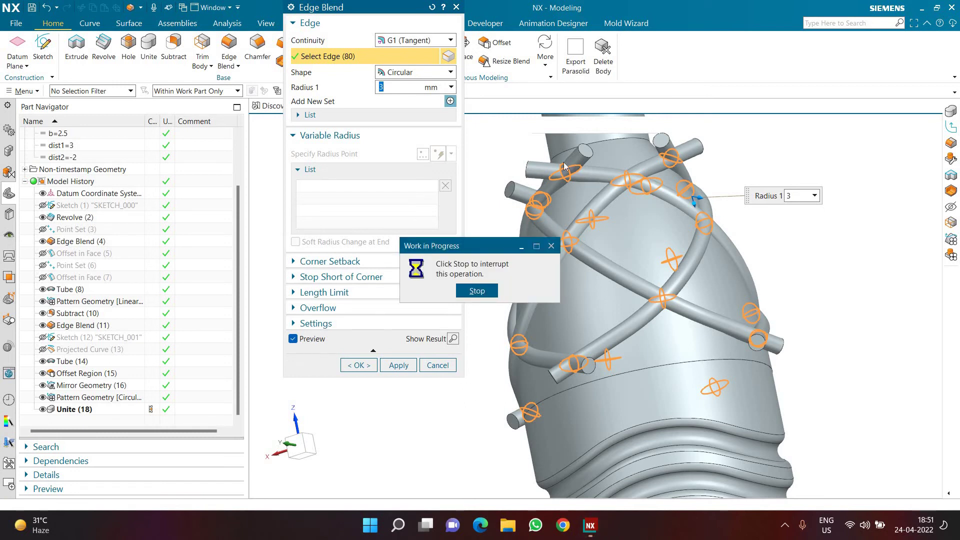
drag(481, 250, 815, 224)
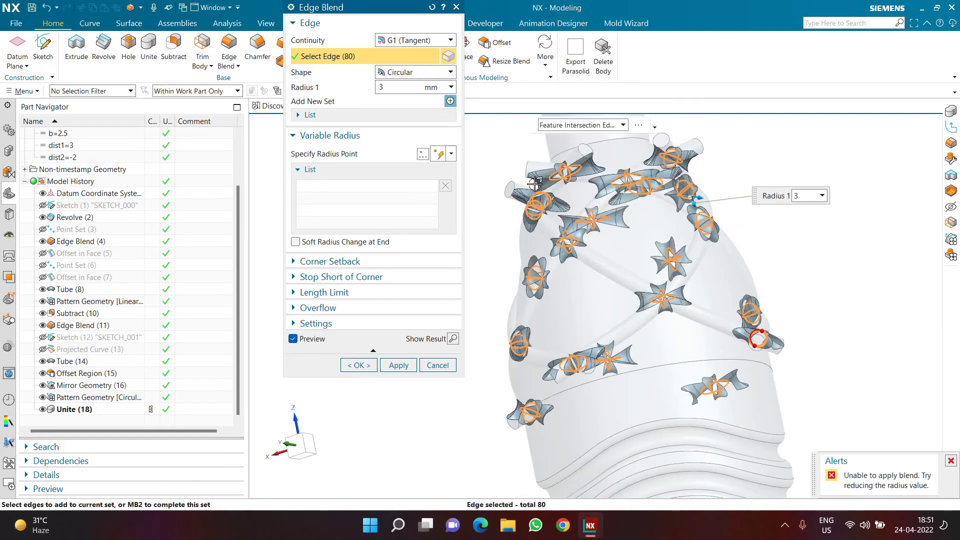
scroll(535, 184, up, 5)
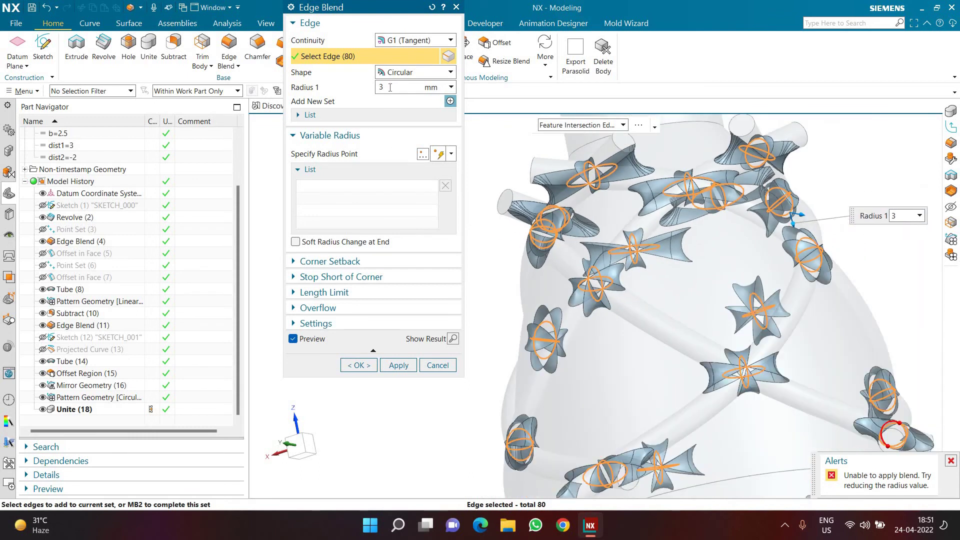
text(1)
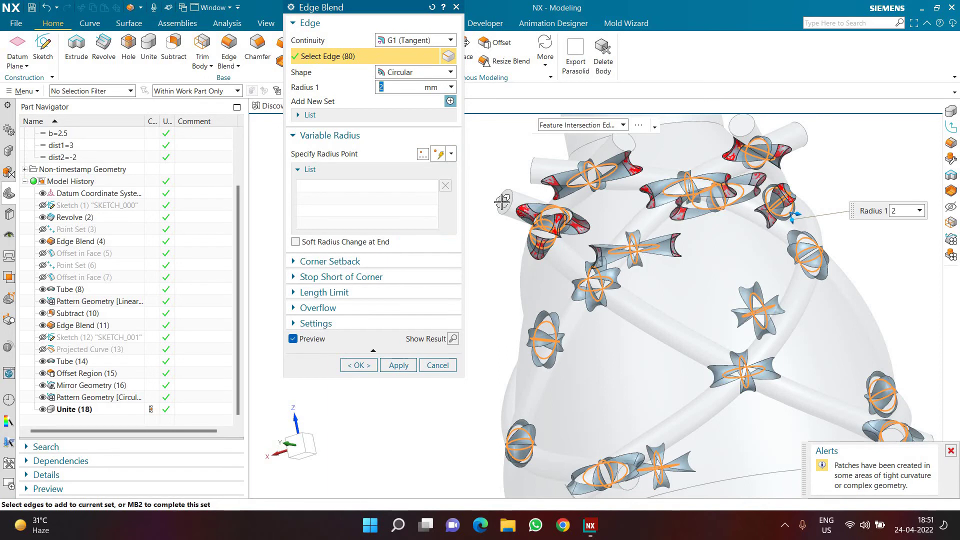
text(.5)
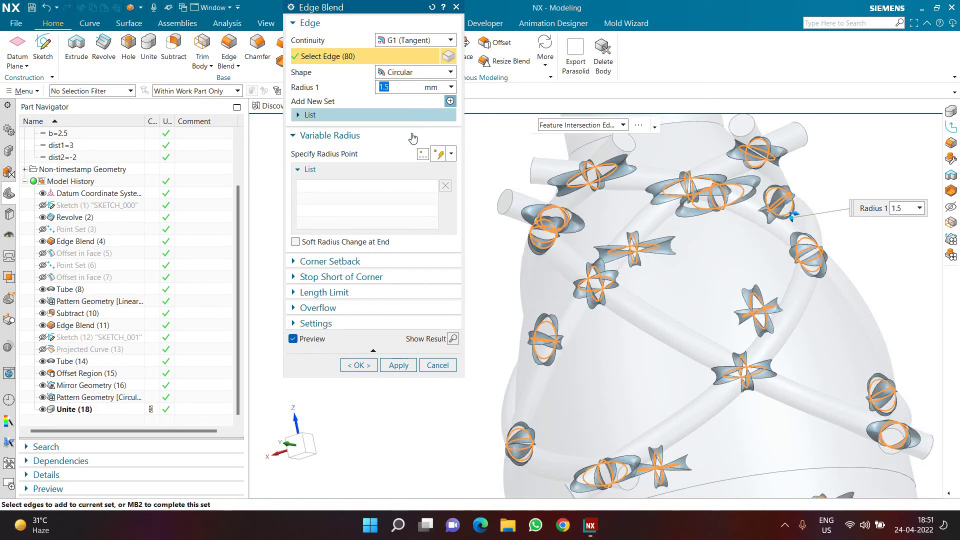
click(347, 366)
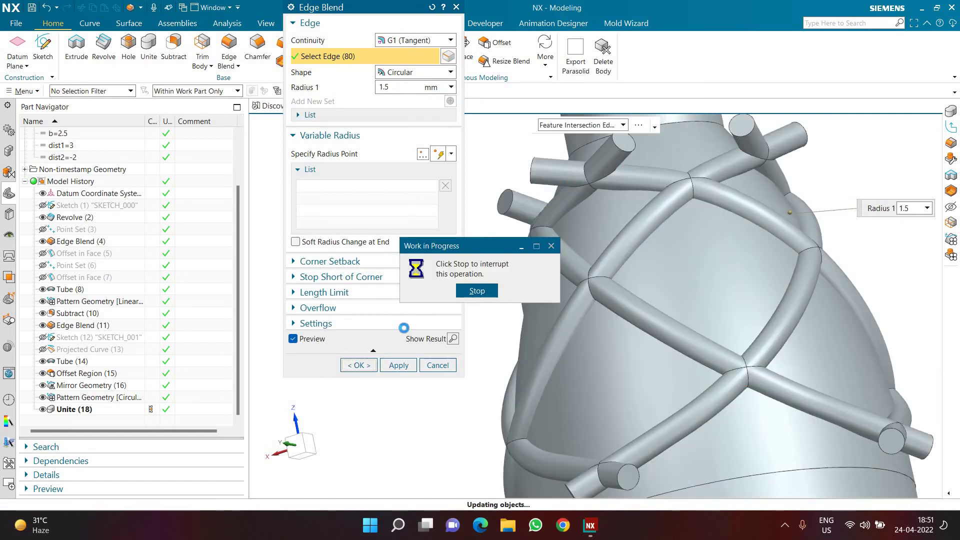
Subtract the blended tube lattice from the bottle body to carve the shoulder grooves.
middle_drag(405, 315, 364, 298)
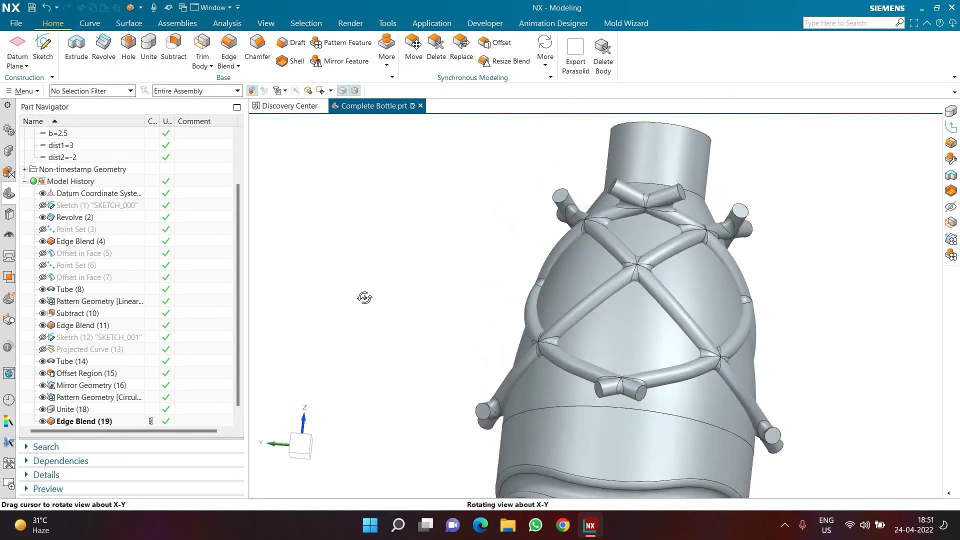
click(173, 50)
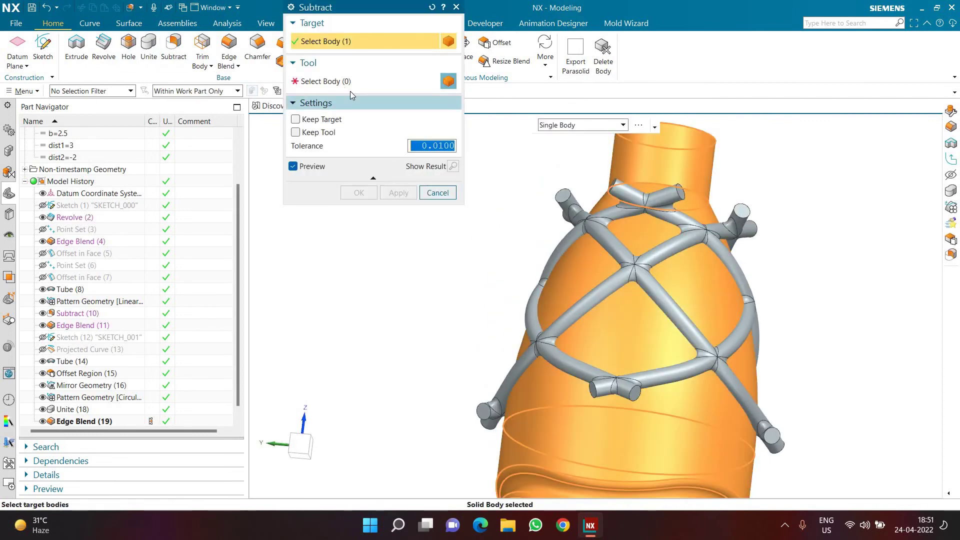
click(572, 206)
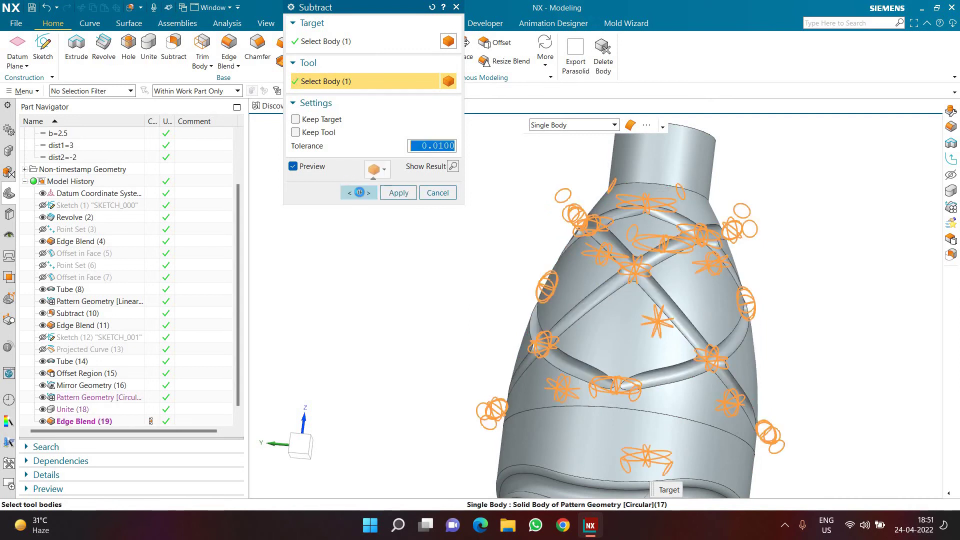
click(359, 192)
middle_click(536, 256)
middle_drag(553, 270, 559, 273)
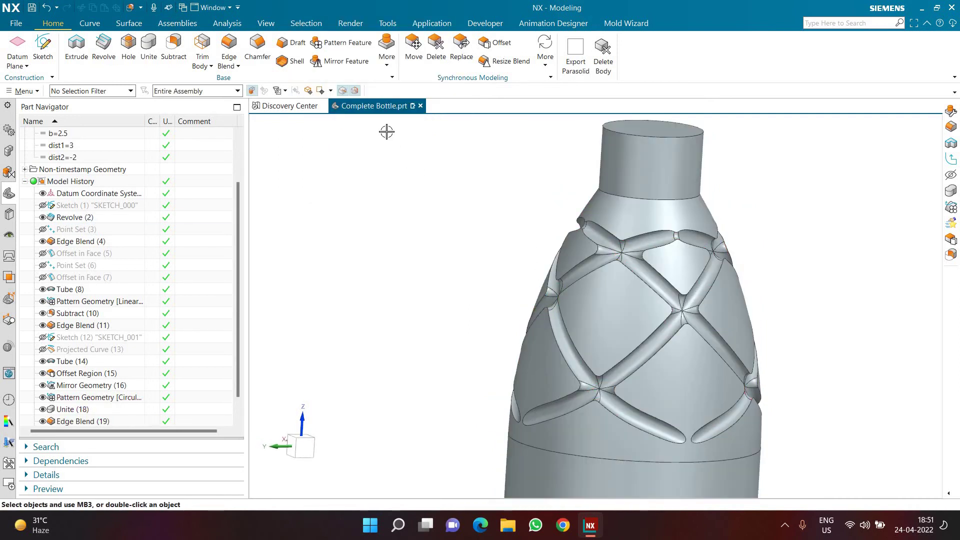
Blend the feature intersection edges of the lattice subtraction with a 2 mm radius.
key(b)
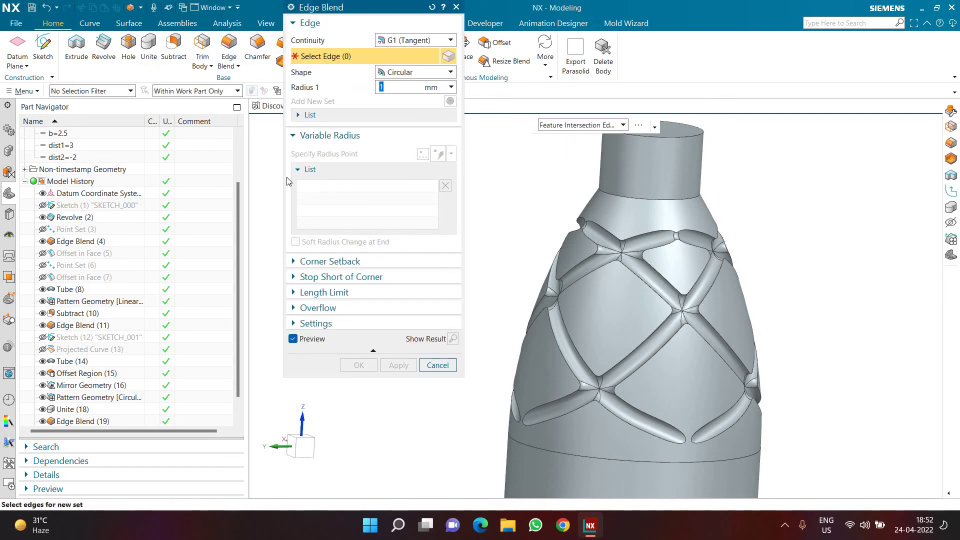
scroll(92, 414, down, 1)
click(92, 412)
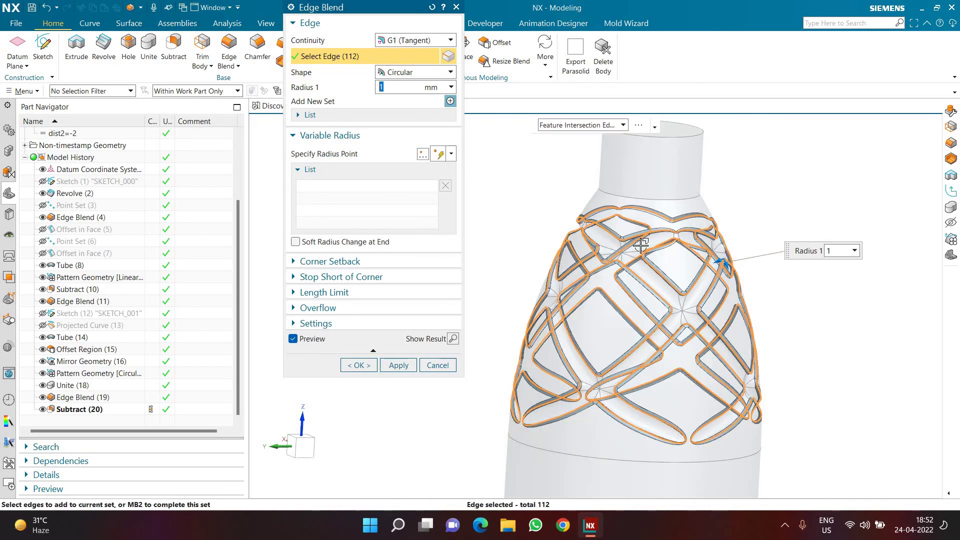
scroll(630, 259, up, 3)
scroll(593, 260, down, 1)
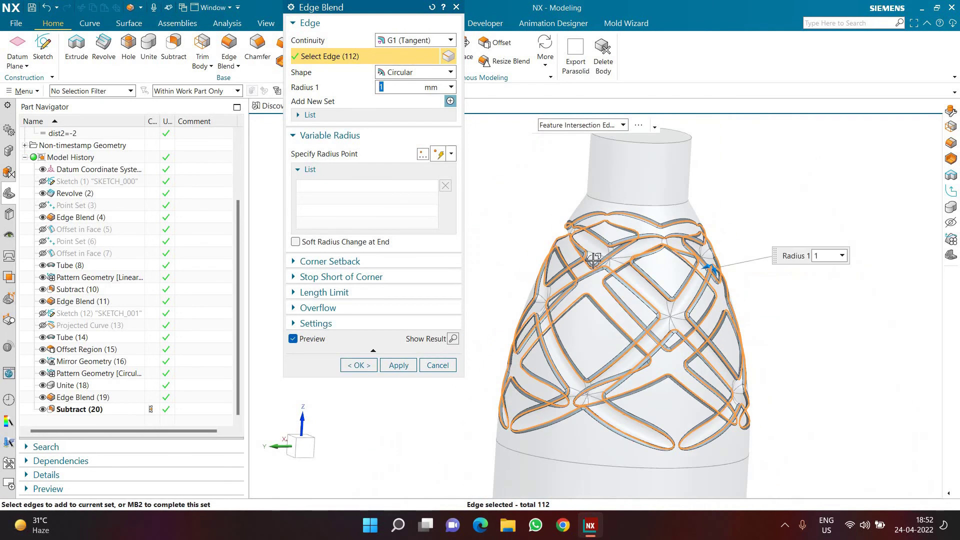
scroll(595, 259, up, 3)
scroll(600, 257, down, 2)
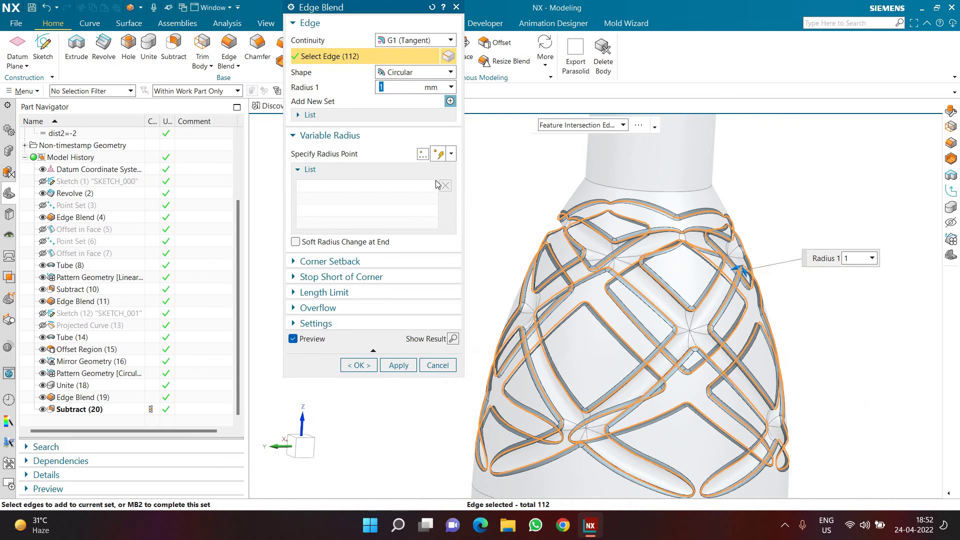
text(2)
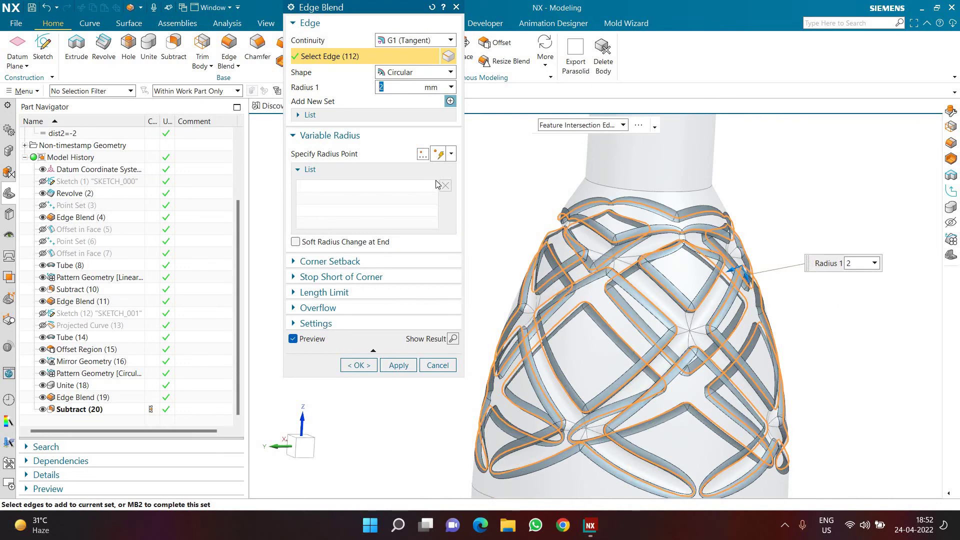
click(364, 365)
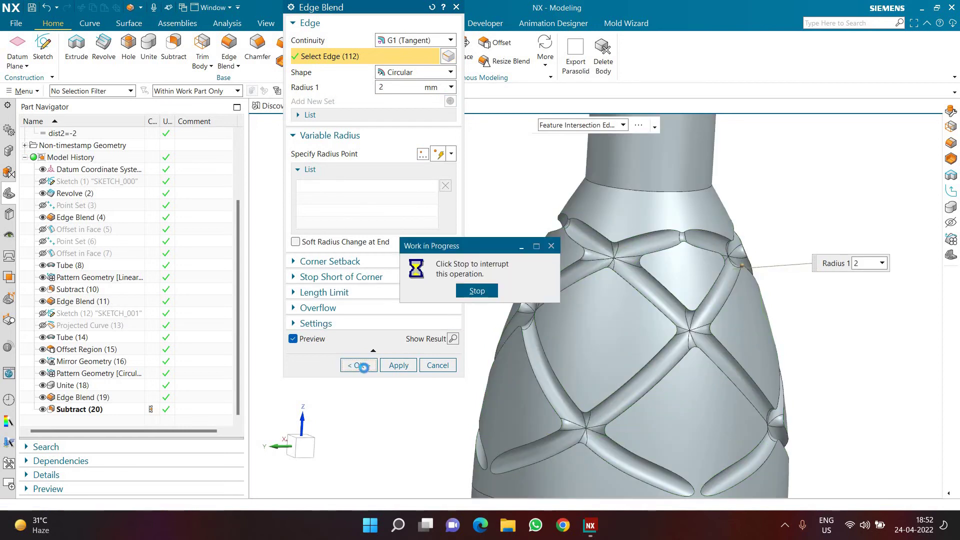
Inspect the blended shoulder grooves, the whole bottle and the plain band above the ribs.
scroll(437, 280, down, 3)
middle_drag(437, 261, 421, 249)
scroll(398, 372, down, 4)
scroll(398, 381, up, 2)
scroll(415, 252, up, 2)
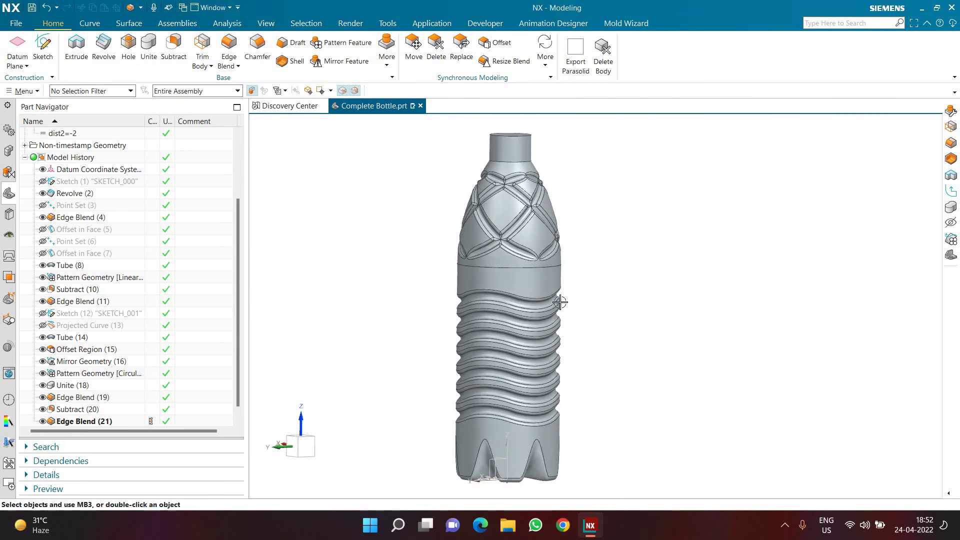
scroll(559, 304, up, 2)
middle_drag(520, 275, 536, 241)
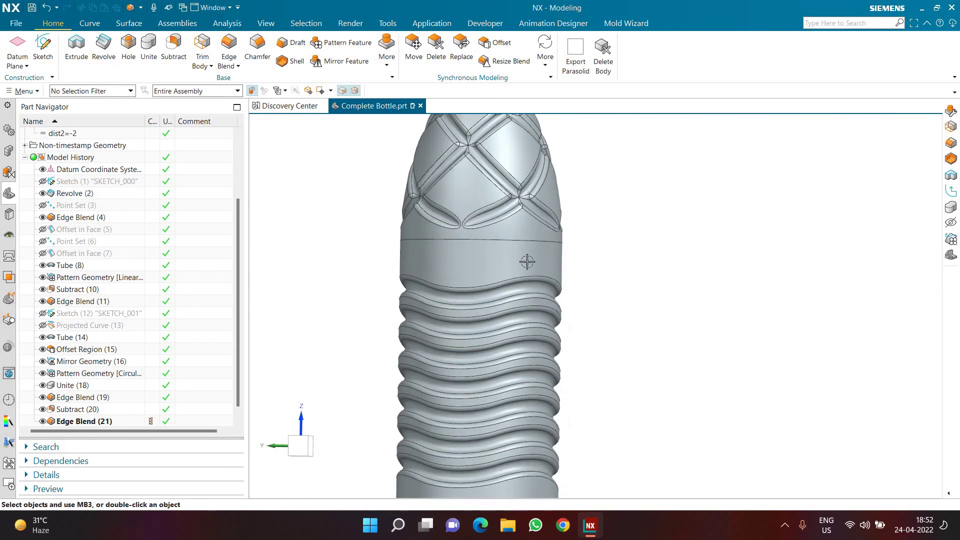
click(535, 241)
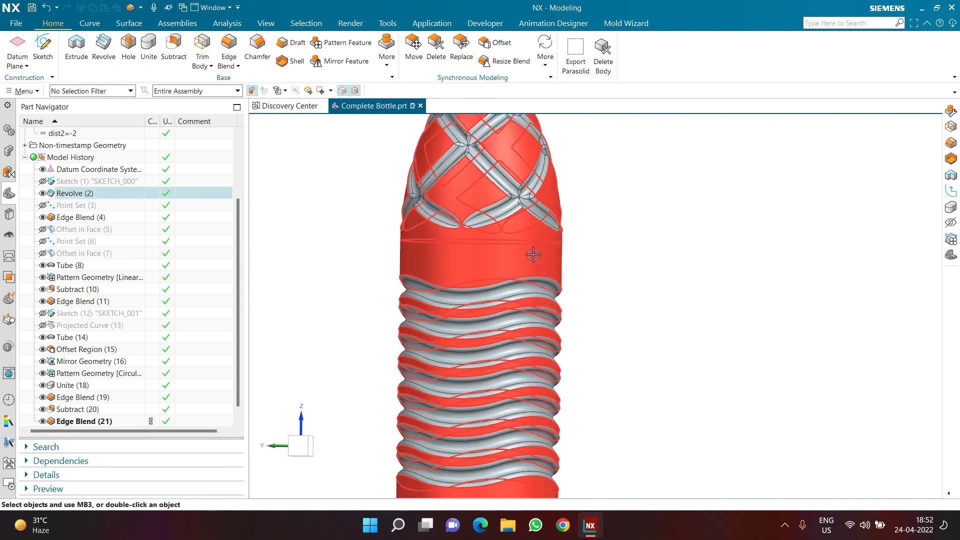
Create a new sketch on the vertical YZ principal plane through the bottle.
click(43, 46)
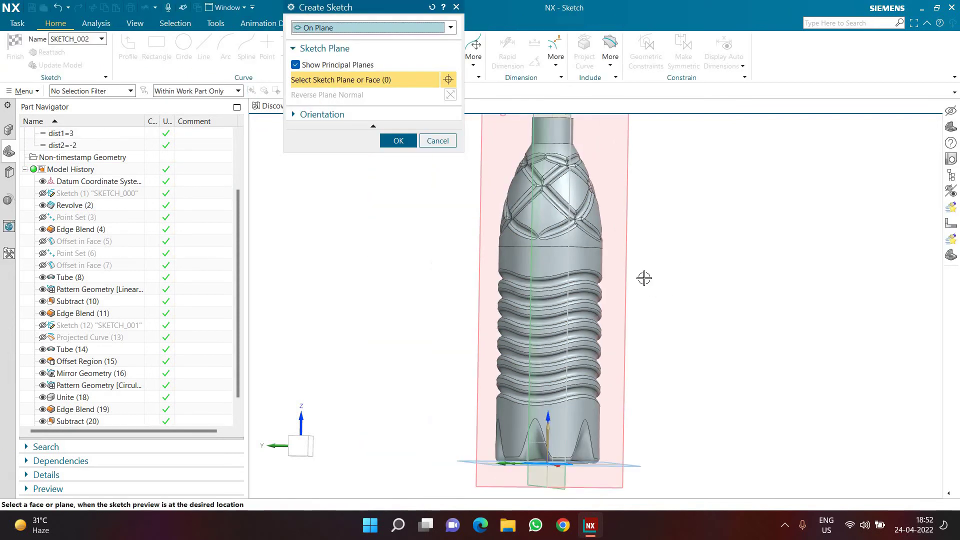
click(690, 286)
middle_click(690, 287)
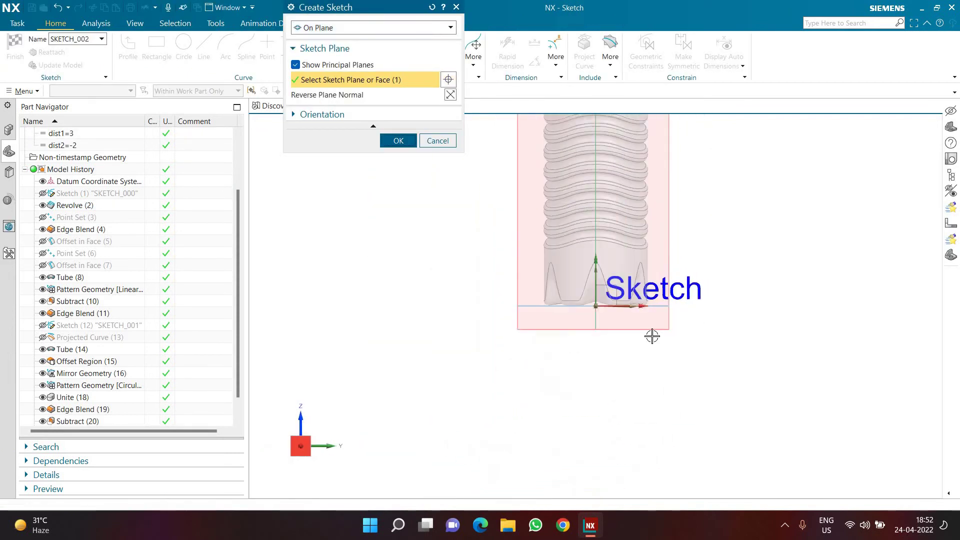
scroll(645, 190, up, 6)
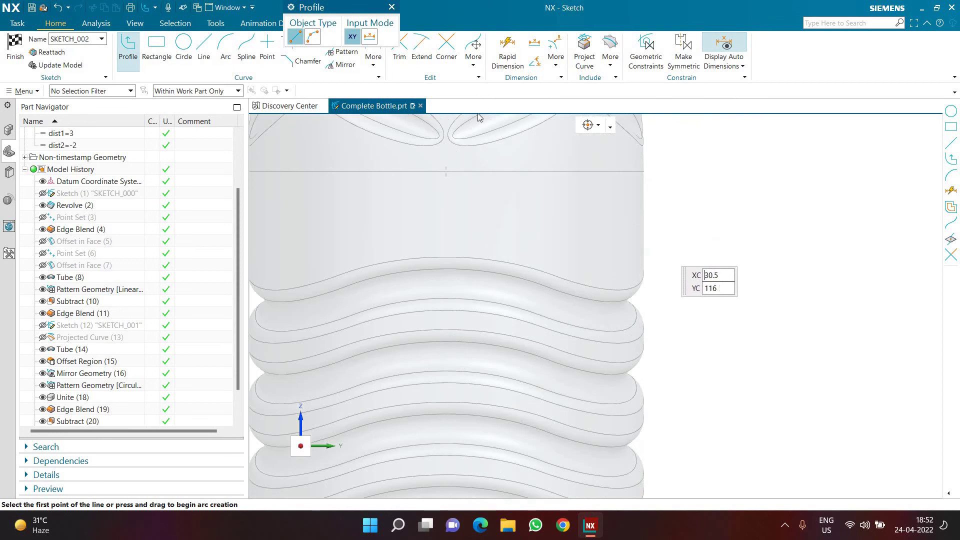
Add an intersection point where the circular edge above the plain band crosses the sketch plane.
click(607, 68)
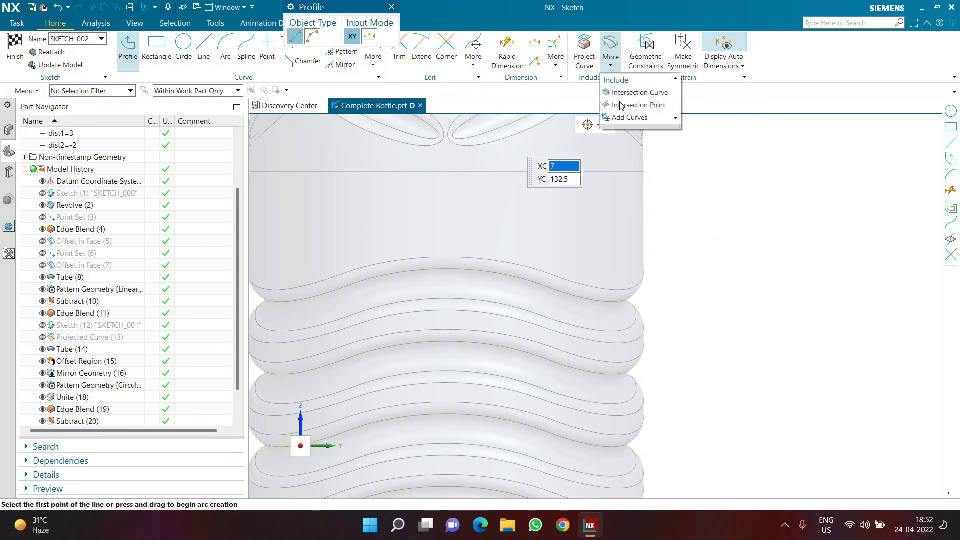
click(626, 107)
click(634, 171)
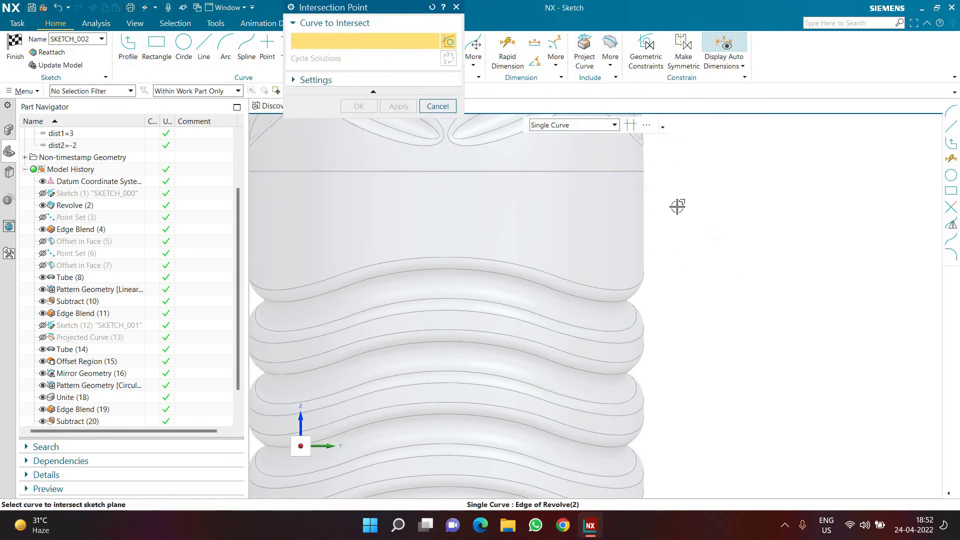
middle_click(636, 188)
scroll(645, 179, up, 3)
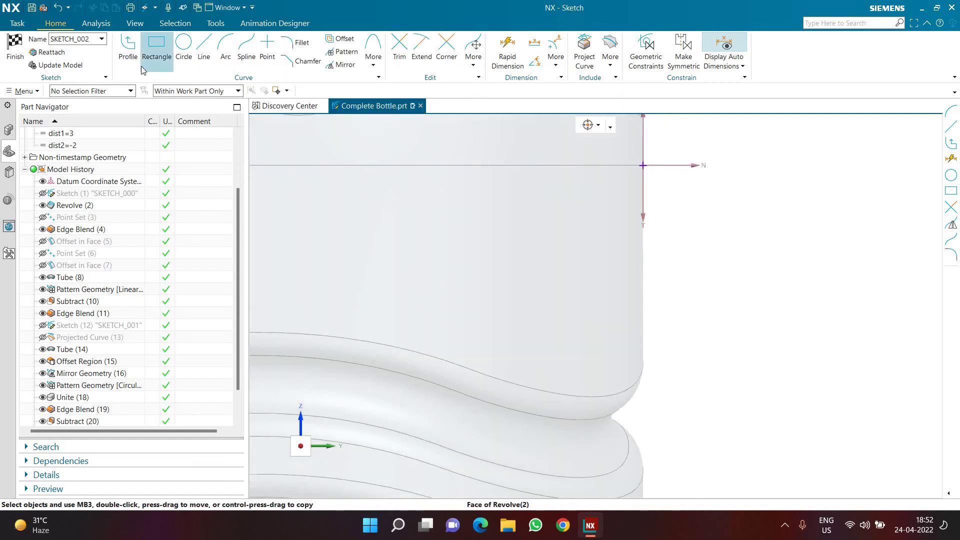
Sketch a closed triangle from the intersection point, its vertical side about 10.5 mm long on the bottle outline and its apex pointing inward.
click(130, 55)
click(626, 194)
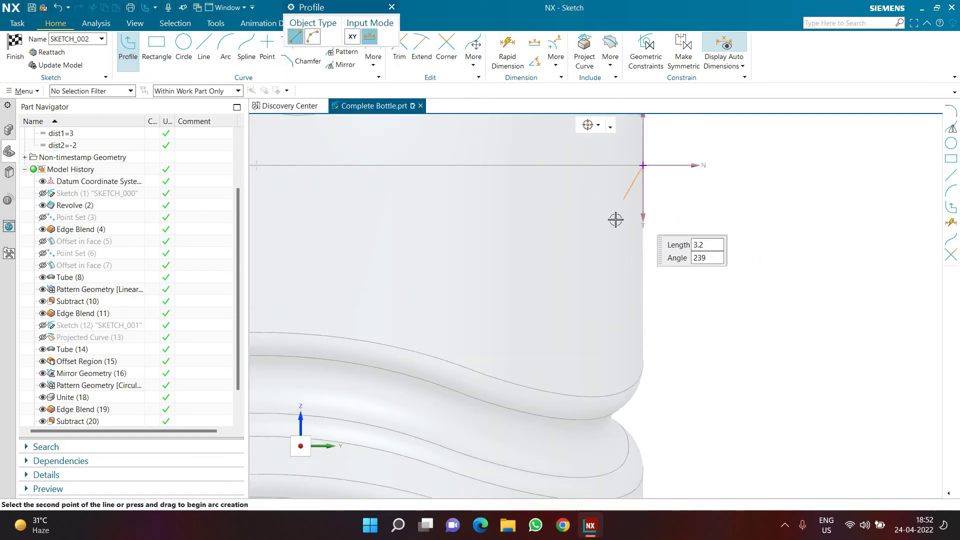
click(601, 236)
click(643, 300)
click(703, 236)
key(Escape)
scroll(628, 188, up, 1)
Constrain the triangle's two slanted sides to equal length.
click(626, 185)
scroll(631, 201, up, 1)
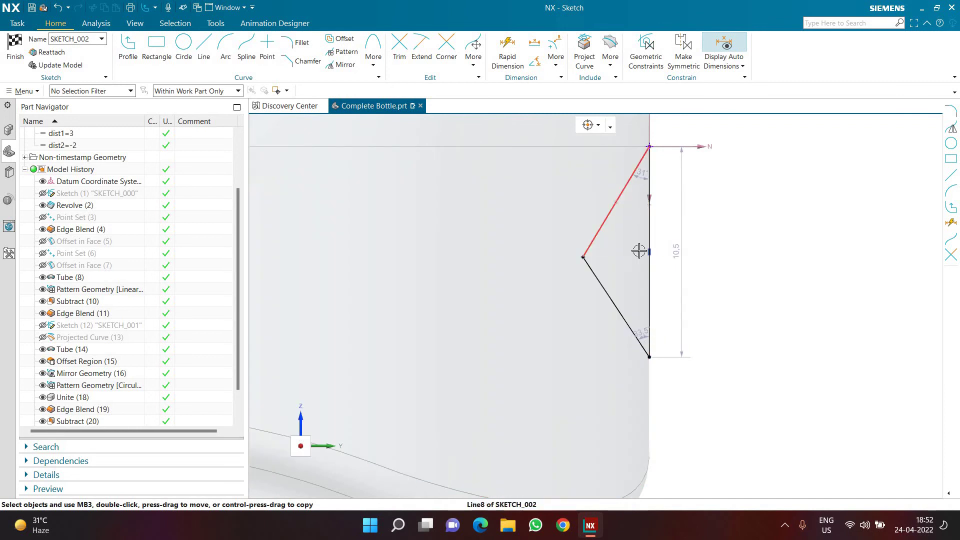
click(629, 330)
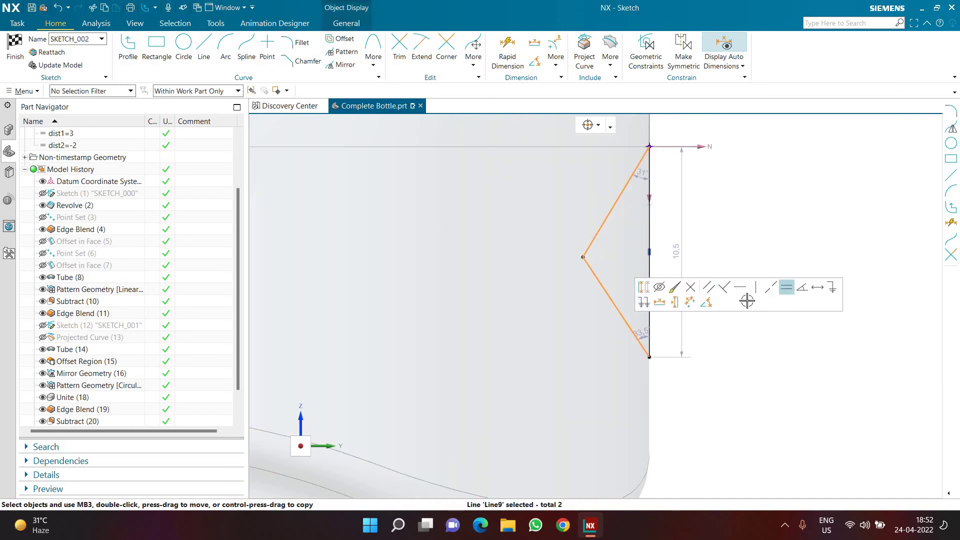
click(787, 287)
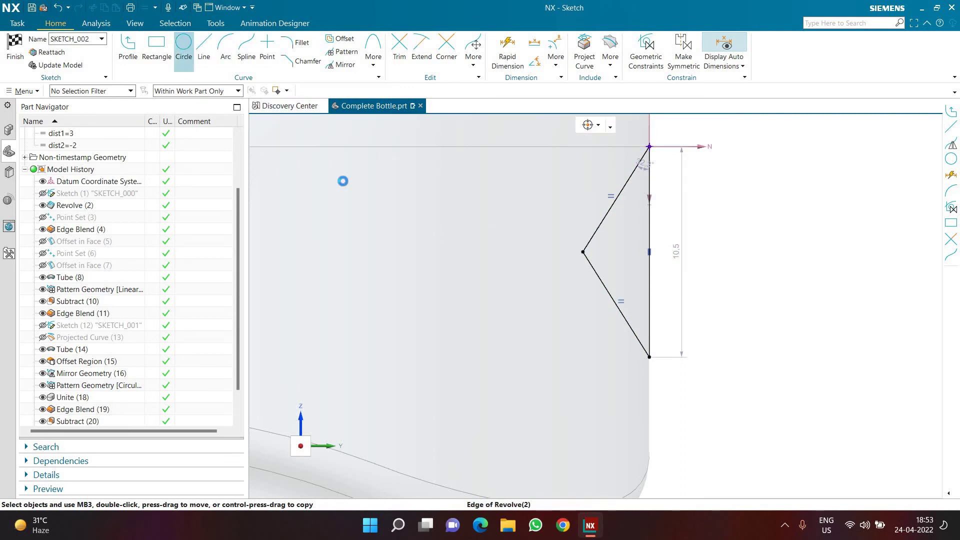
Draw a circle centred on the triangle's inner apex and set its diameter to 5 mm.
click(183, 48)
click(583, 251)
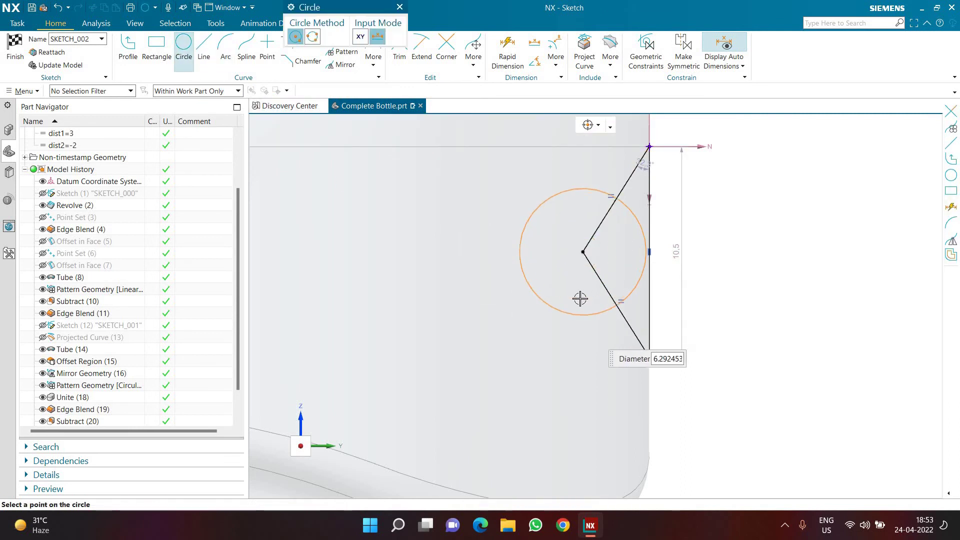
click(585, 310)
key(Escape)
scroll(589, 300, down, 2)
double_click(585, 210)
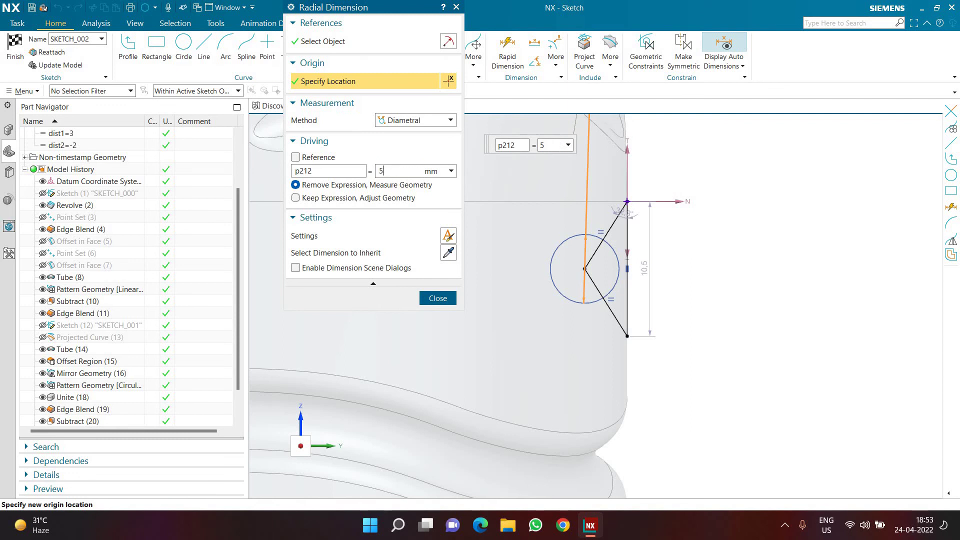
text(5)
key(Return)
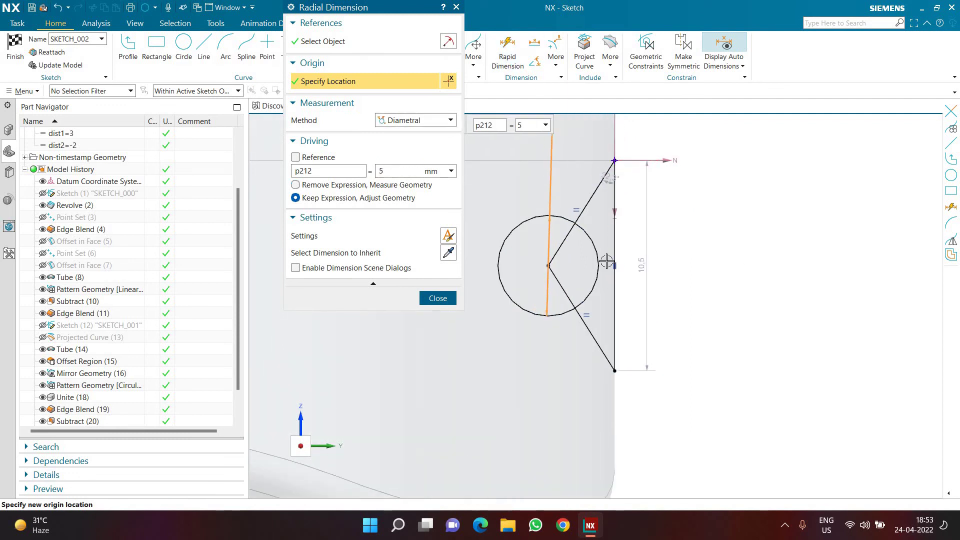
Dimension the gap between the circle's outer side and the triangle's vertical side to 1 mm.
click(507, 50)
click(600, 263)
click(614, 266)
click(692, 308)
text(1)
key(Return)
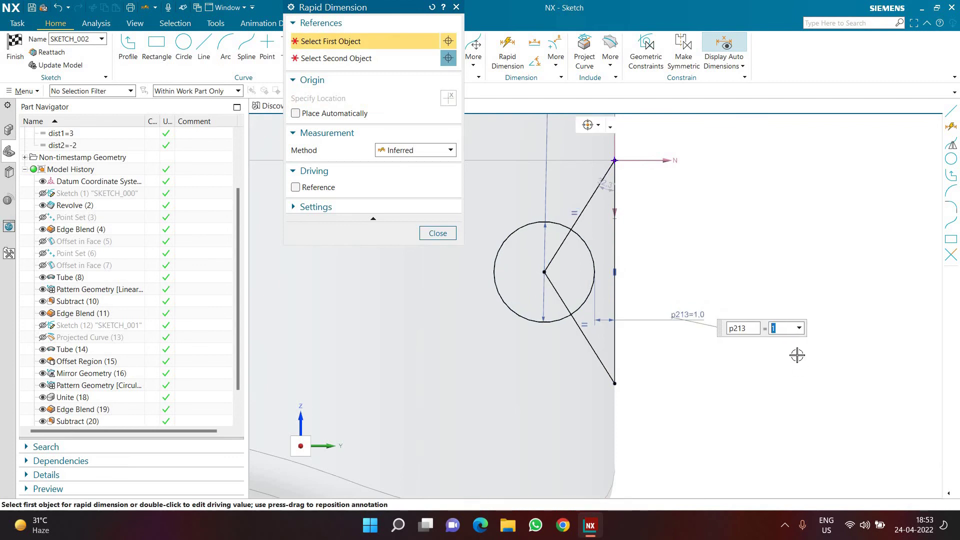
Dimension the triangle's vertical side, trying 10 mm and 15 mm before setting its length to 12 mm.
click(614, 246)
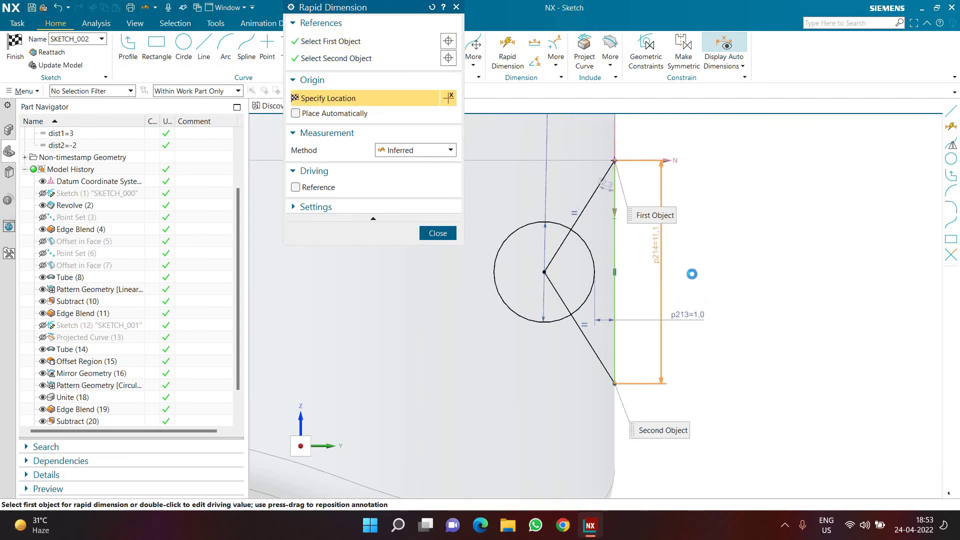
click(692, 274)
text(10)
key(Return)
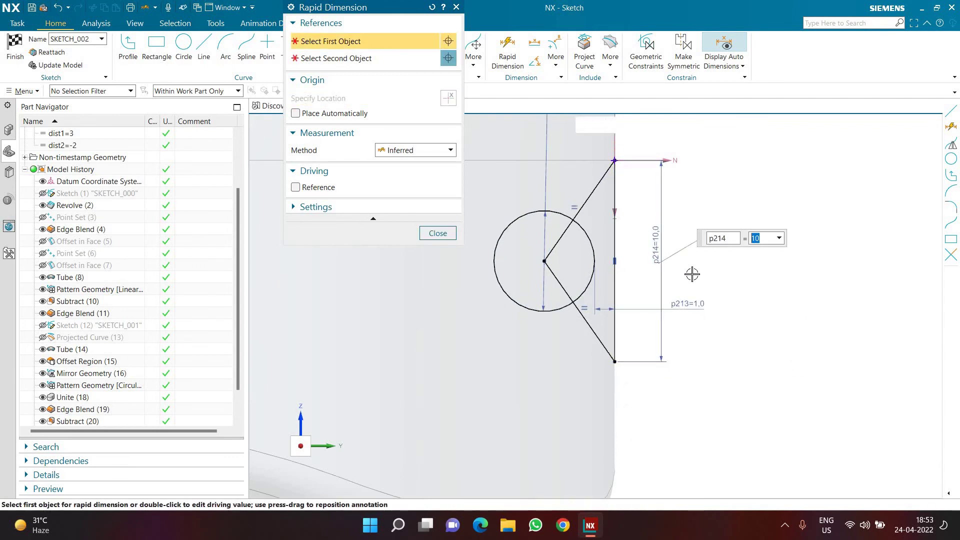
text(15)
key(Return)
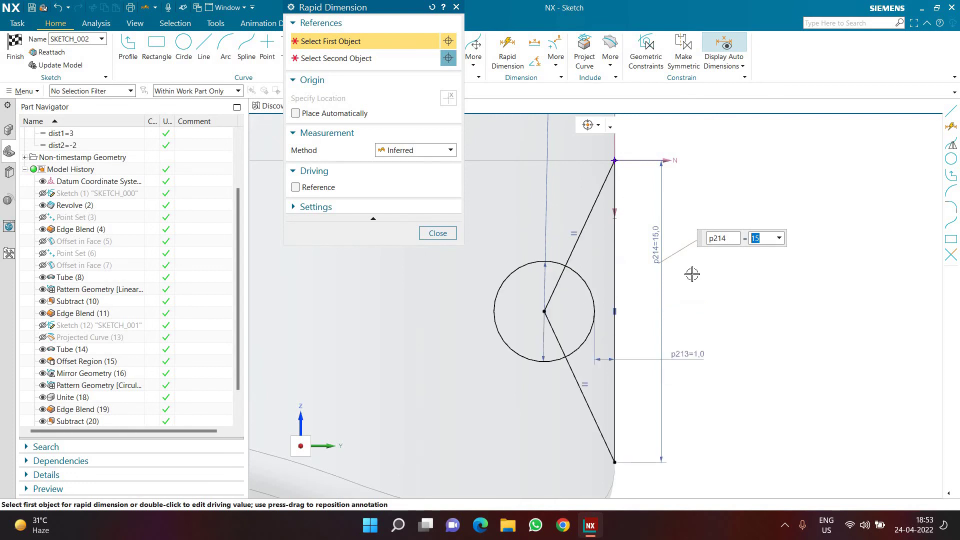
text(12)
key(Return)
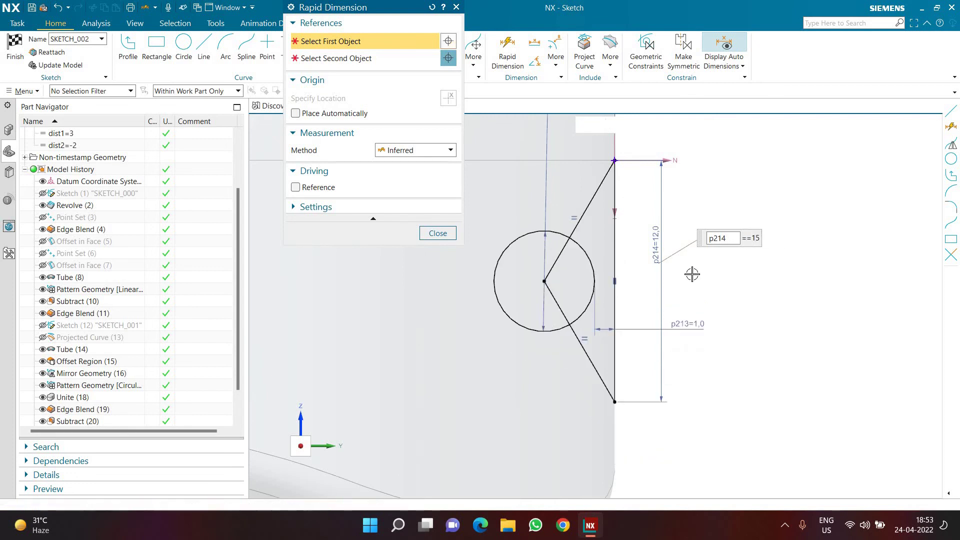
scroll(609, 277, down, 2)
scroll(607, 276, up, 2)
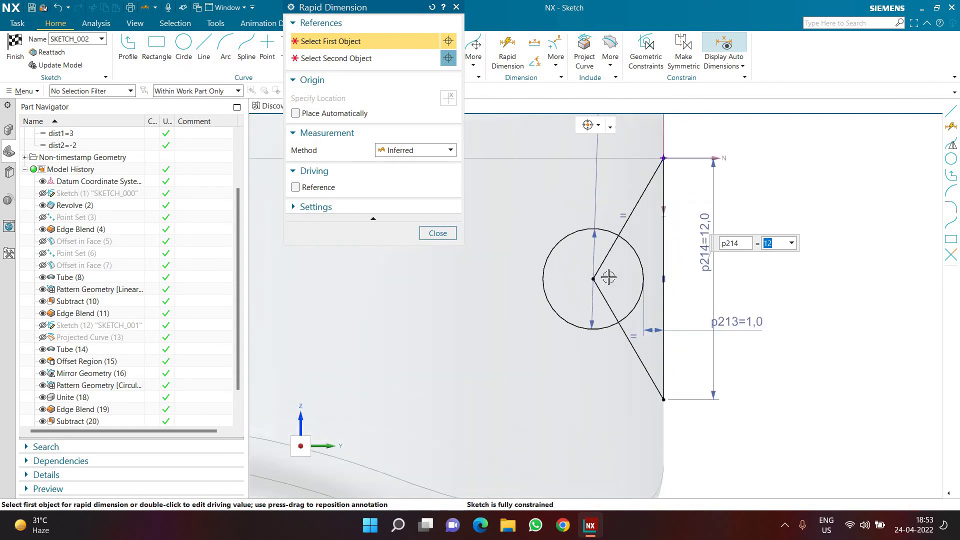
key(Escape)
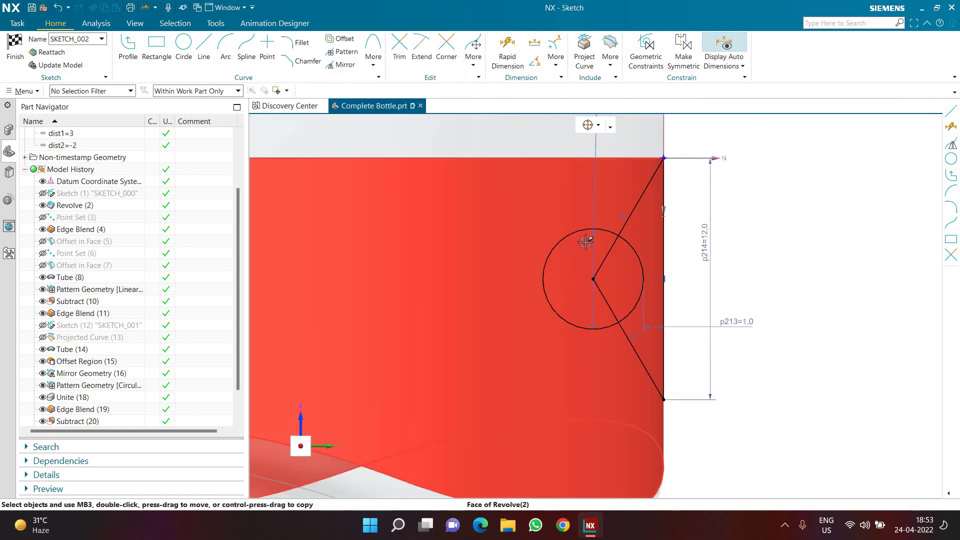
Trim away the circle's inward-facing part and the slanted line segments inside it, leaving only the outer arc joining the two lines.
key(t)
click(604, 255)
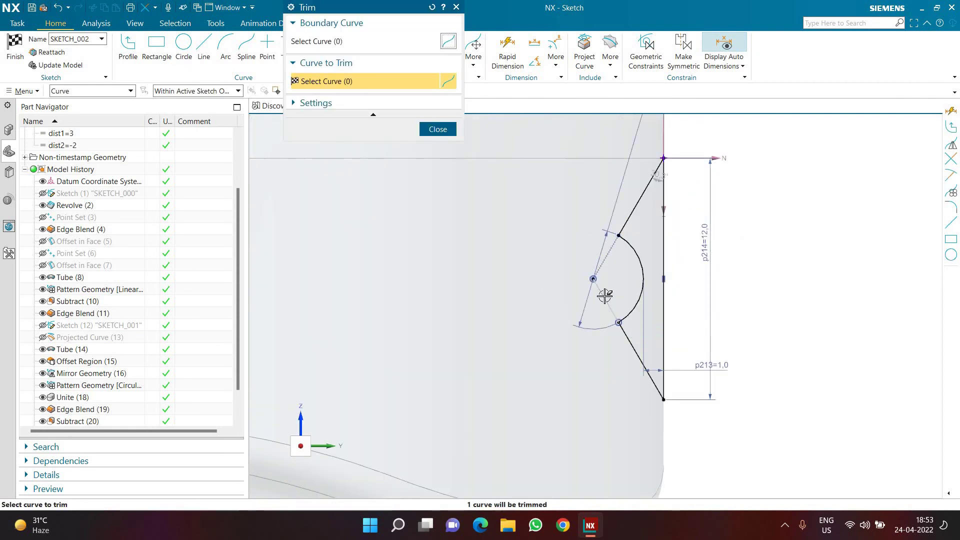
scroll(684, 302, down, 2)
key(Escape)
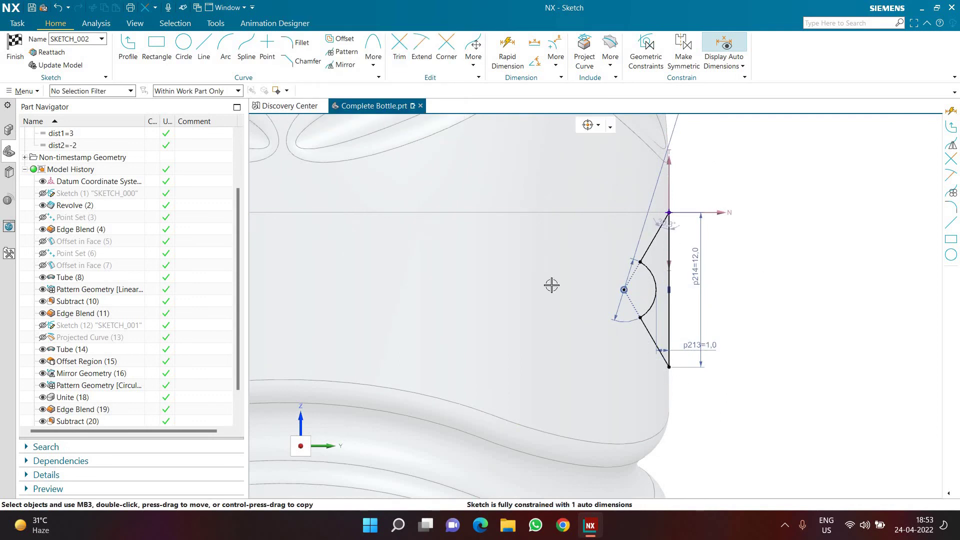
Revolve the closed profile 360° about the Z axis, subtracting it from the bottle, and hide the profile sketch.
scroll(712, 307, down, 3)
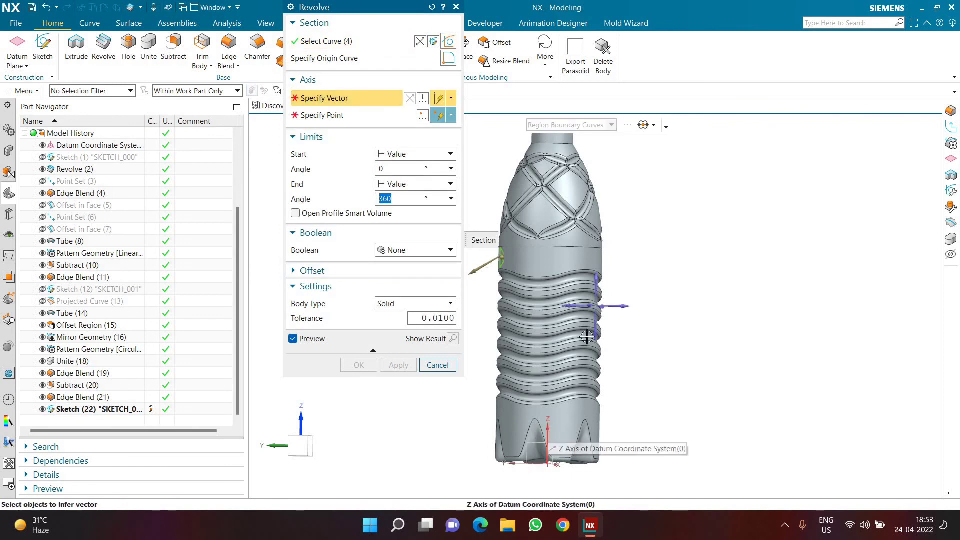
click(547, 429)
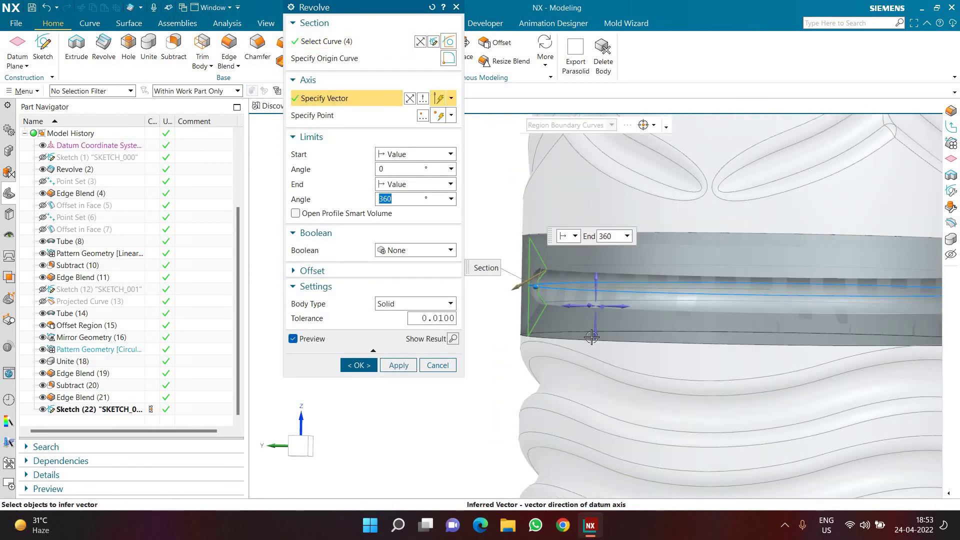
scroll(573, 297, down, 4)
click(415, 250)
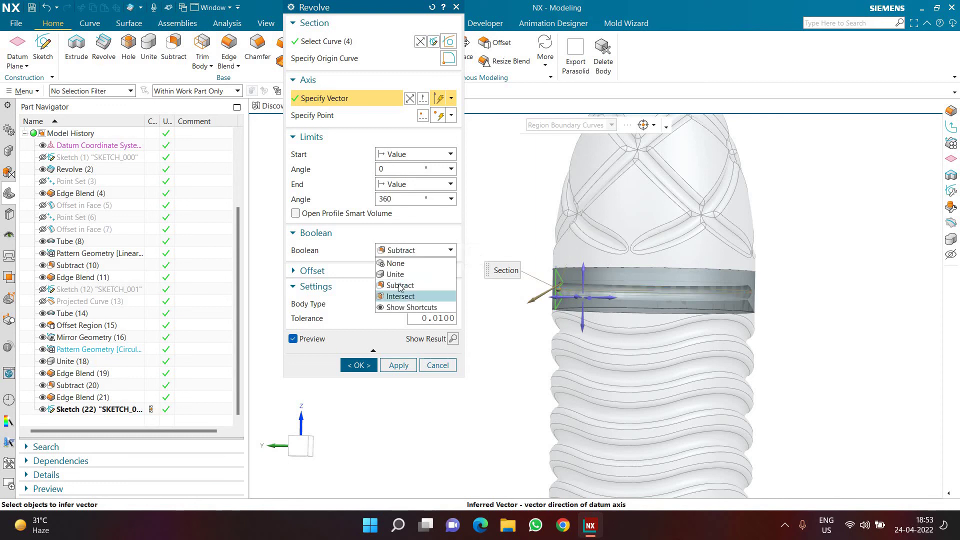
click(400, 285)
middle_click(501, 347)
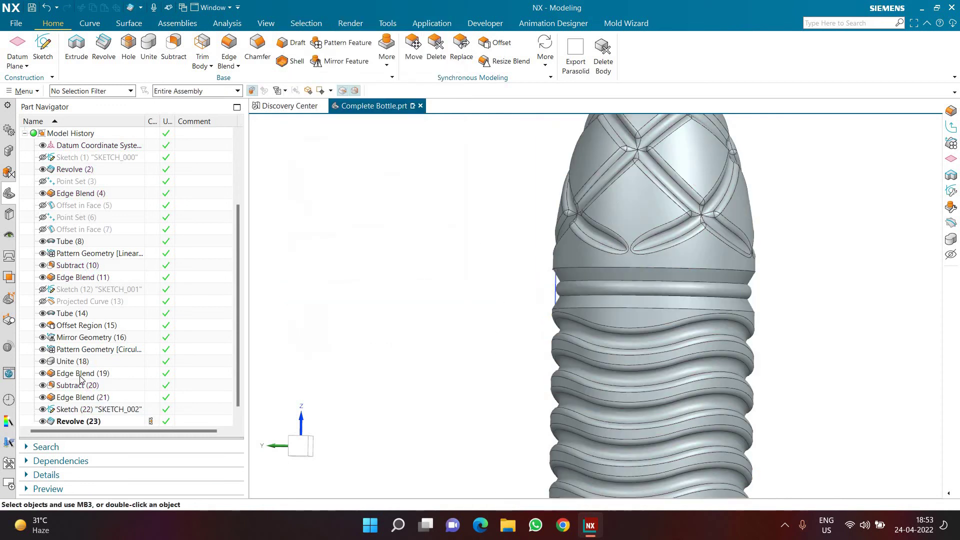
scroll(41, 396, down, 1)
click(42, 397)
Blend the two inner edges where the new groove's rounded bead meets its slanted faces with a 2 mm radius.
scroll(568, 305, up, 2)
mouse_move(553, 287)
middle_down()
mouse_move(510, 295)
mouse_move(590, 297)
middle_up()
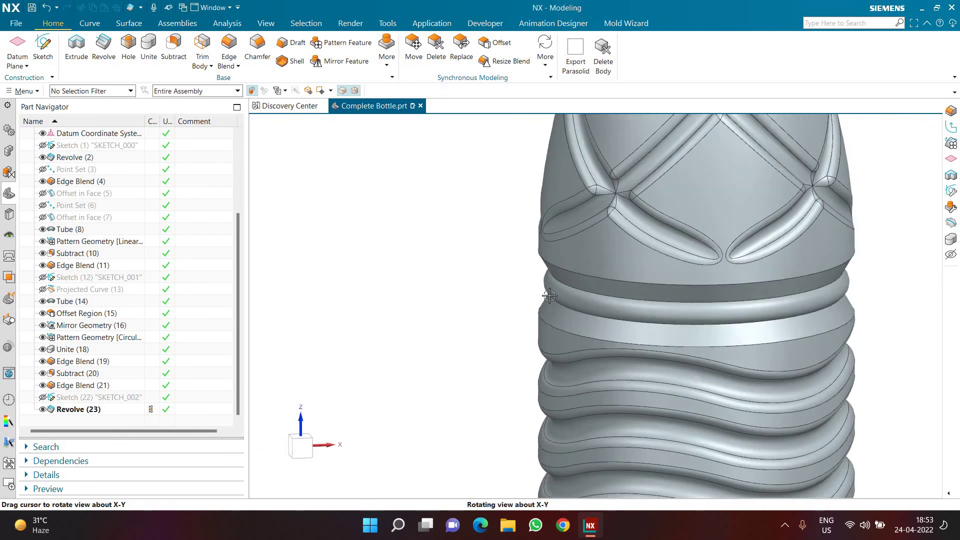
scroll(590, 297, up, 2)
click(229, 48)
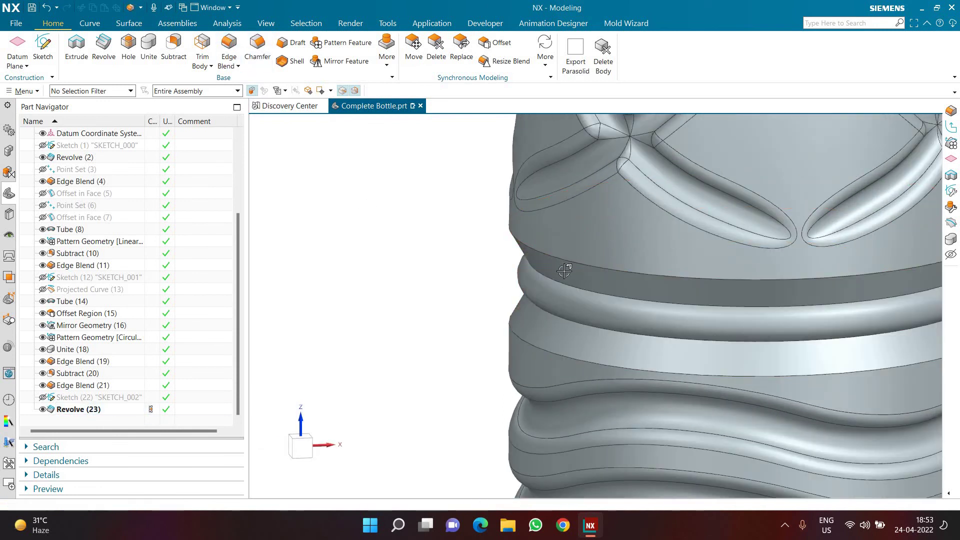
click(575, 125)
click(555, 135)
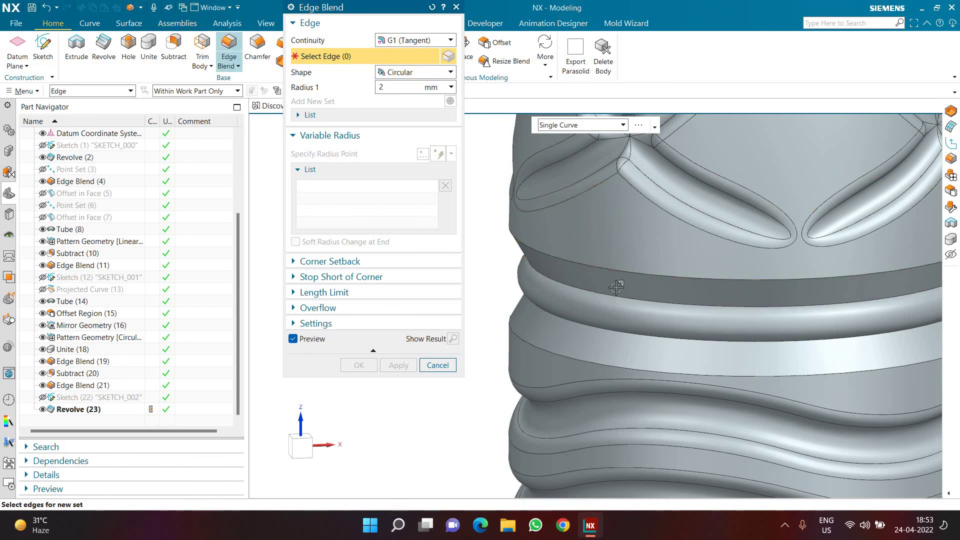
click(605, 301)
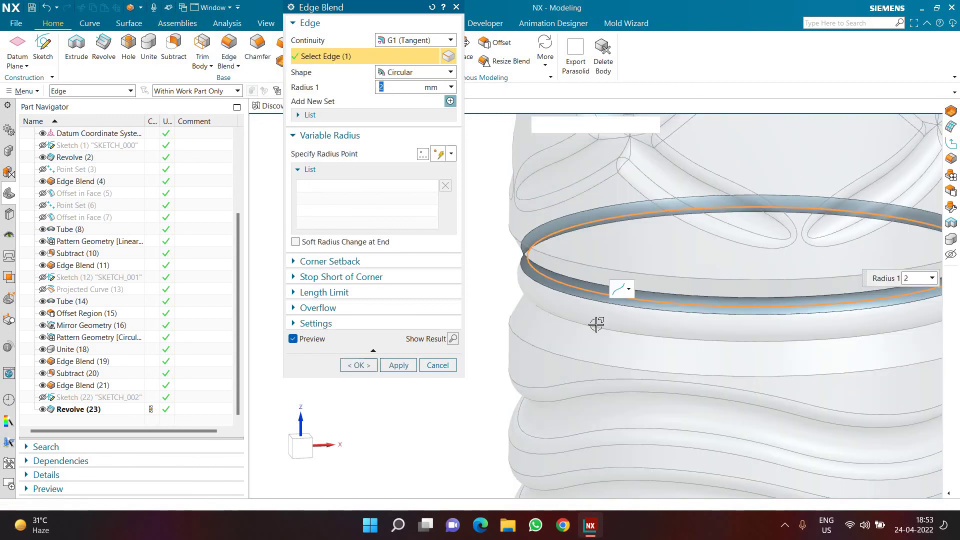
click(598, 326)
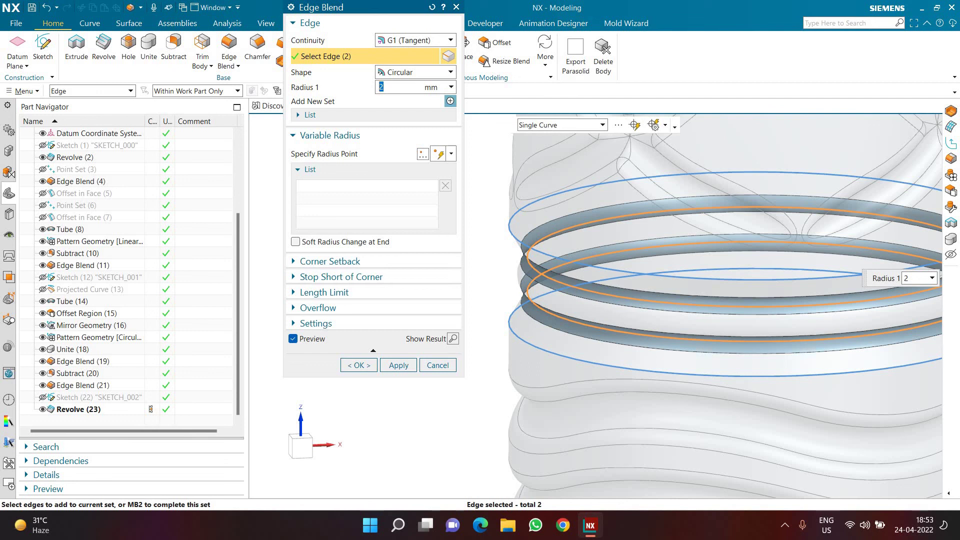
text(5)
key(Return)
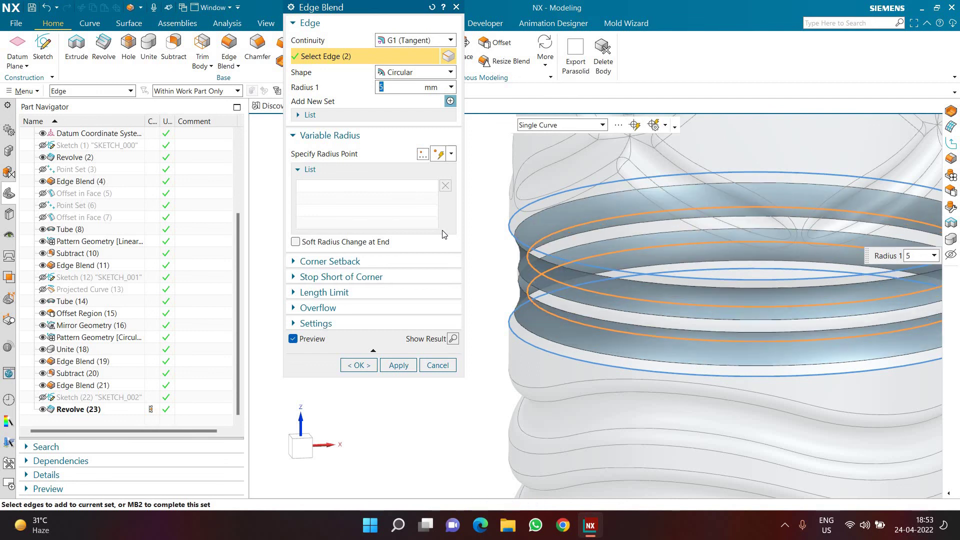
text(2)
key(Return)
click(398, 365)
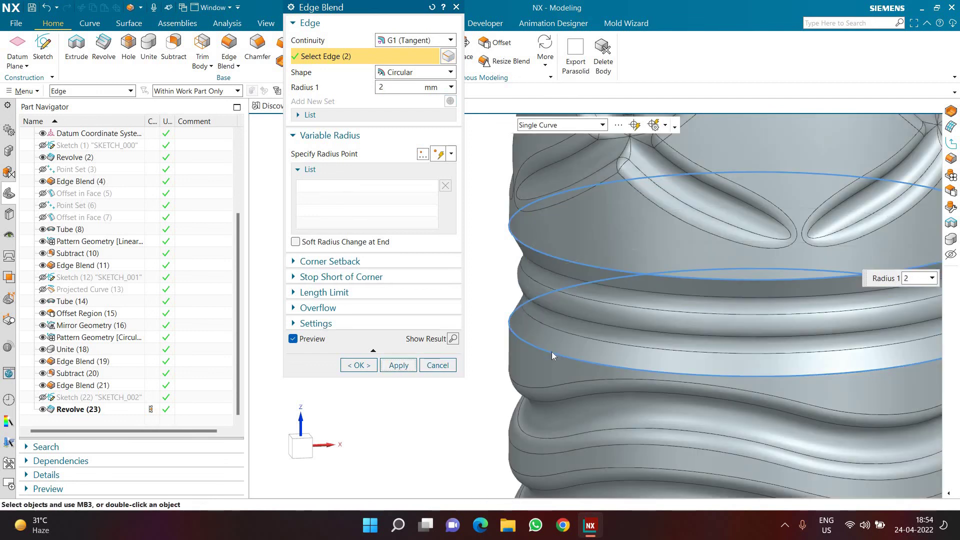
Blend the groove's upper and lower outer edges on the bottle wall with a 2 mm radius.
click(582, 284)
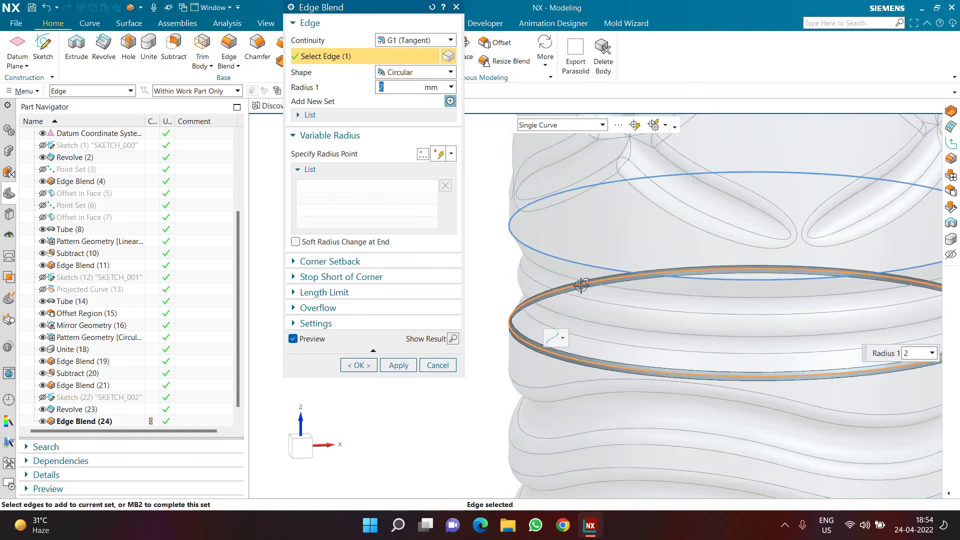
click(551, 259)
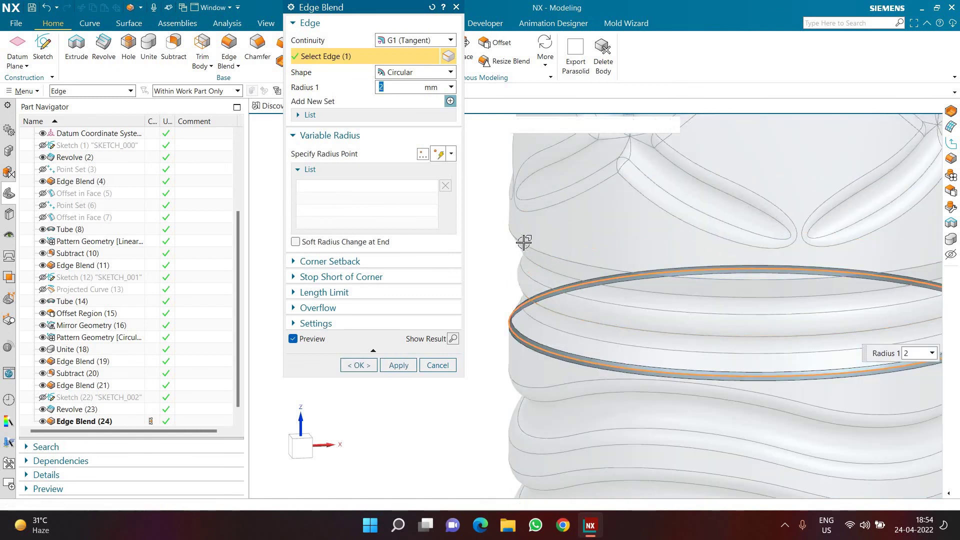
click(356, 365)
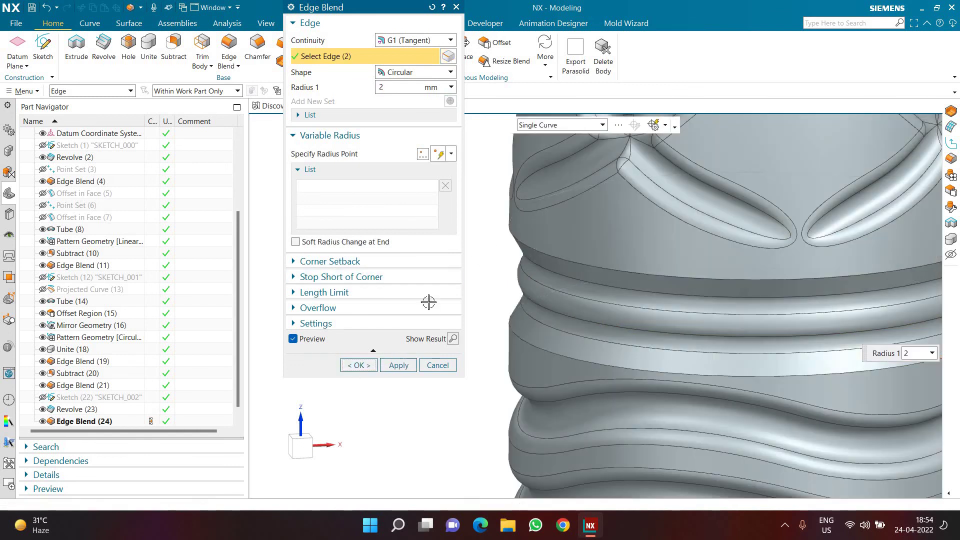
Blend the edge where the cylindrical neck meets the shoulder with a 5 mm radius.
scroll(427, 293, down, 3)
middle_drag(432, 282, 399, 356)
scroll(355, 310, down, 3)
scroll(399, 356, up, 3)
scroll(399, 356, down, 2)
scroll(360, 242, up, 1)
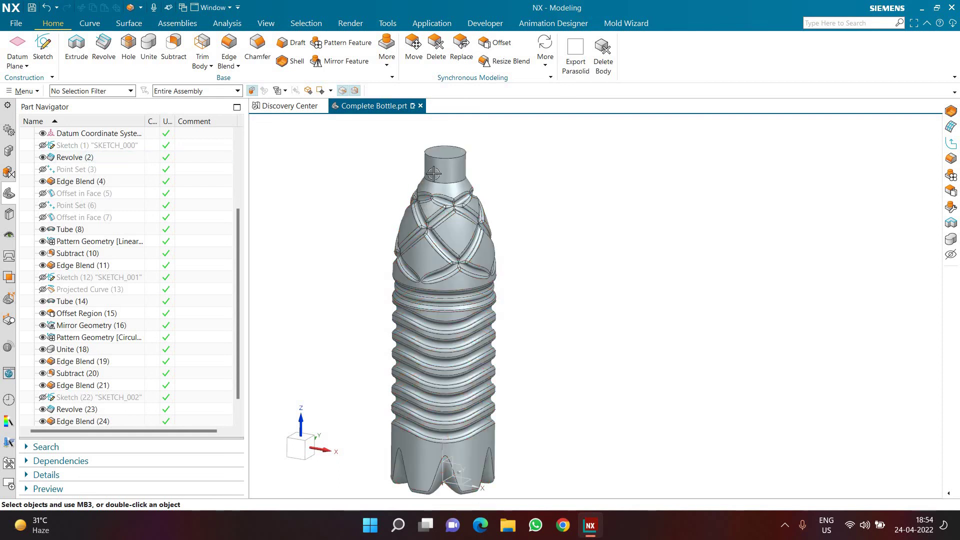
scroll(417, 175, up, 2)
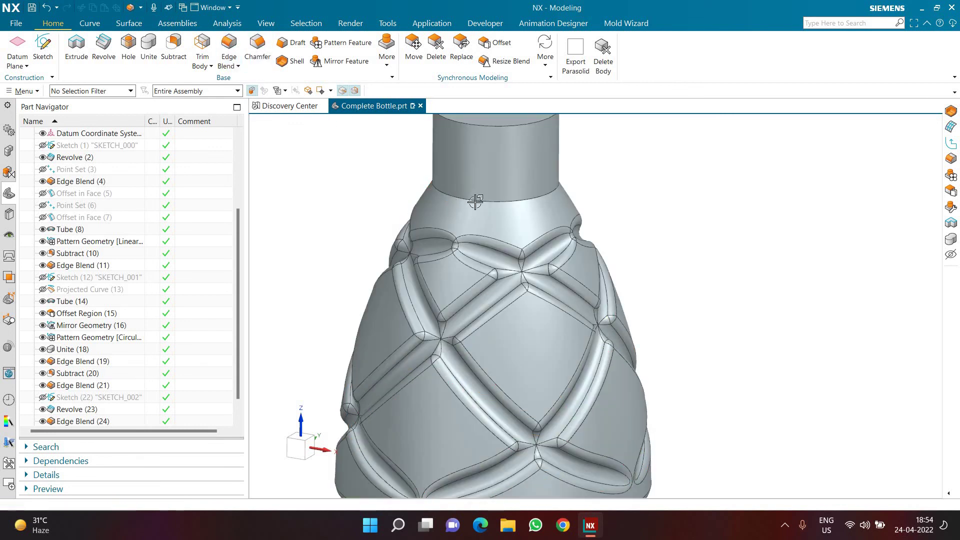
key(b)
click(461, 200)
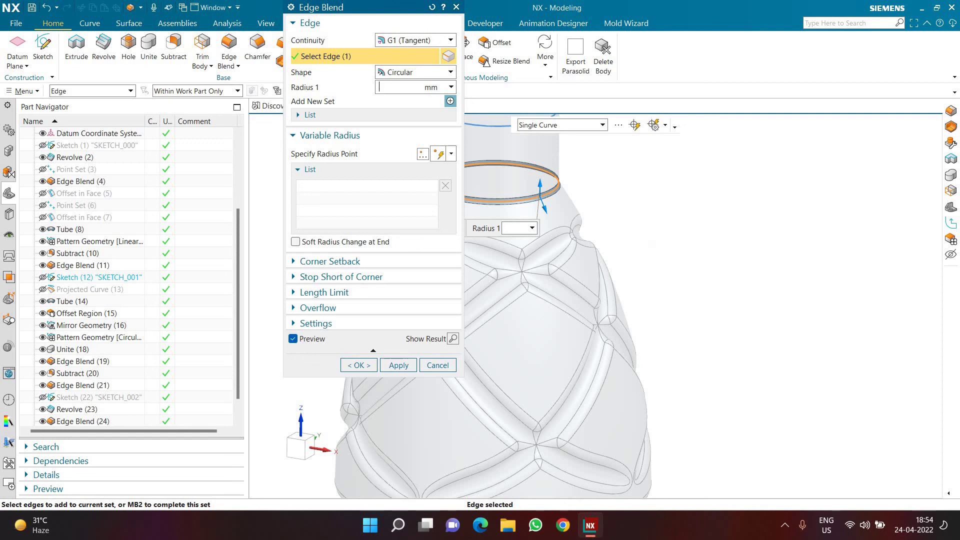
key(Return)
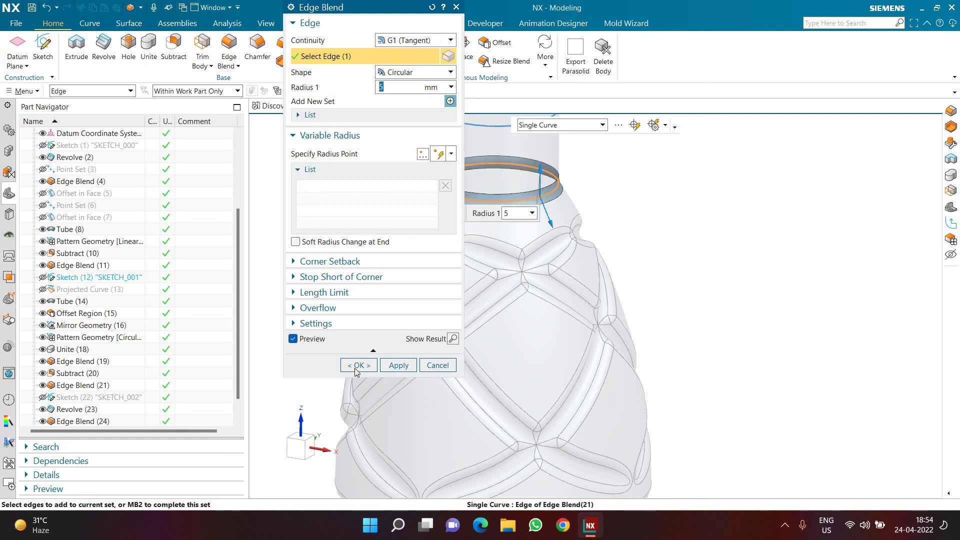
middle_click(620, 232)
scroll(484, 208, down, 3)
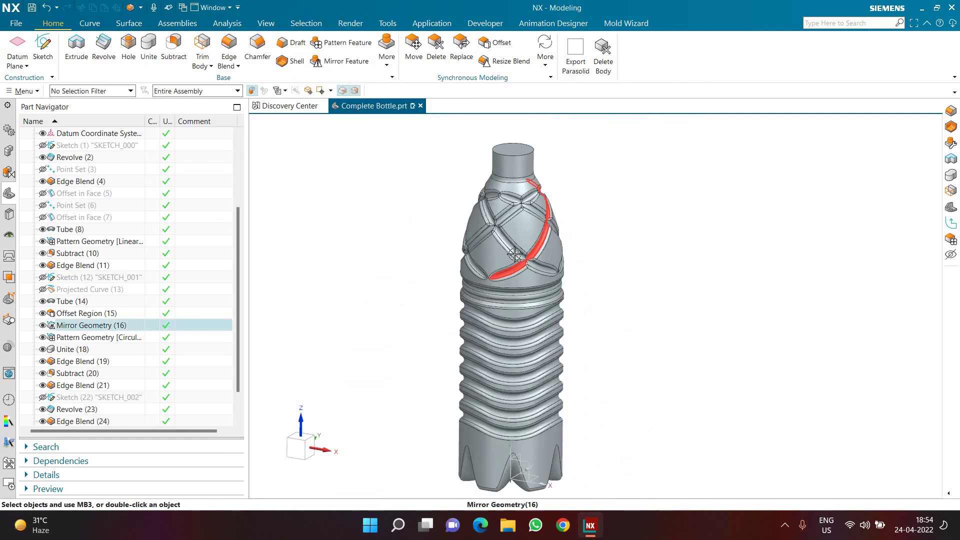
key(Home)
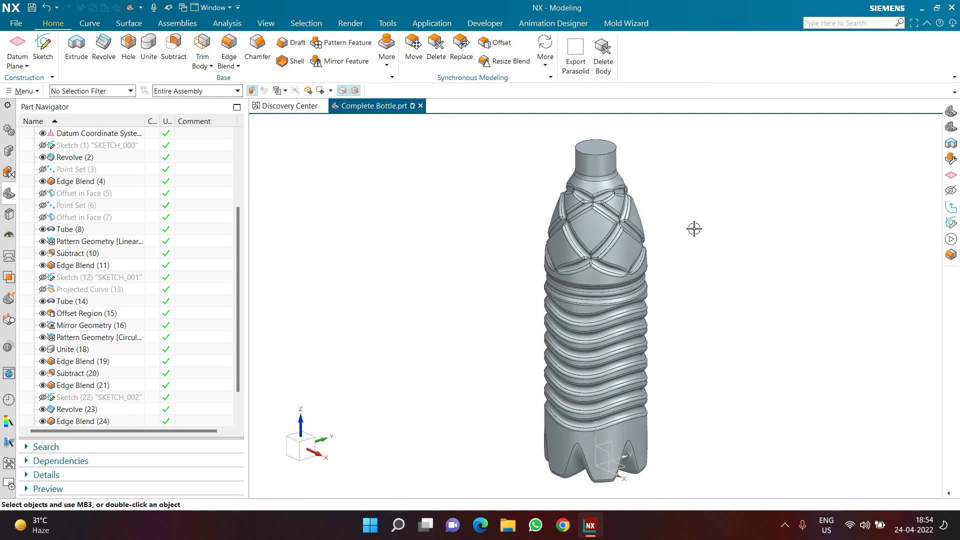
click(785, 526)
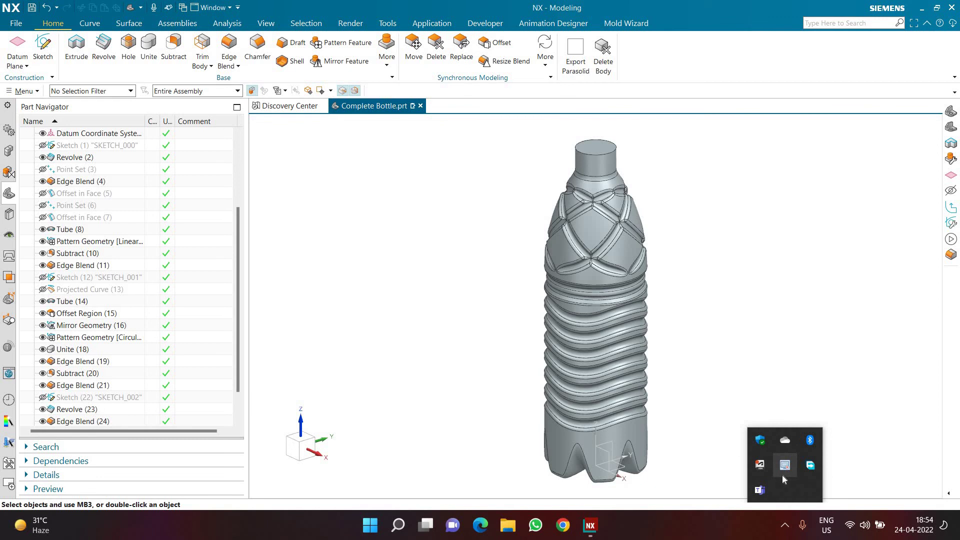
right_click(782, 470)
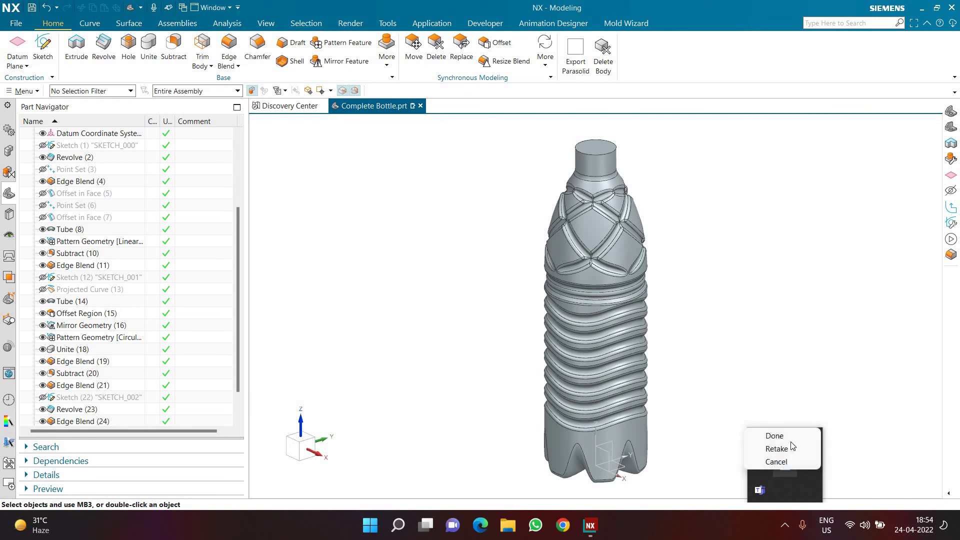